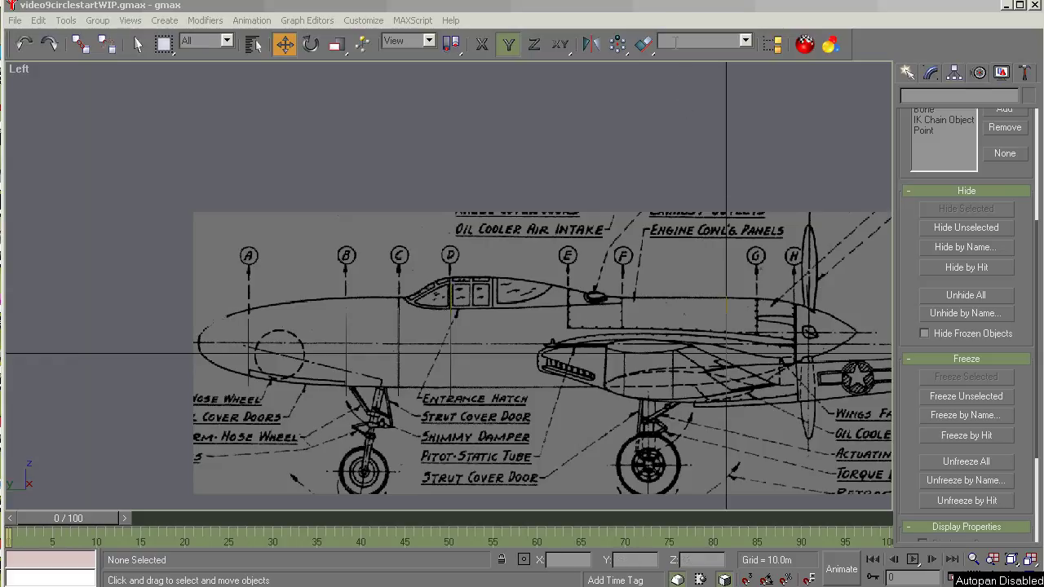
In the Left view, window-select the station D lines so 2 Shapes are selected.
left_click(668, 10)
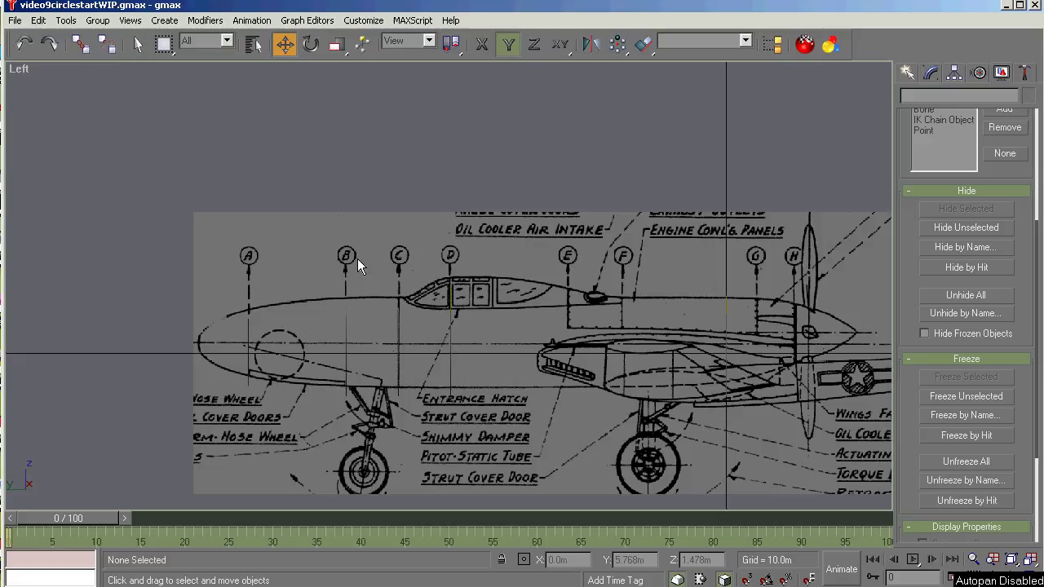
left_click_drag(168, 162, 494, 444)
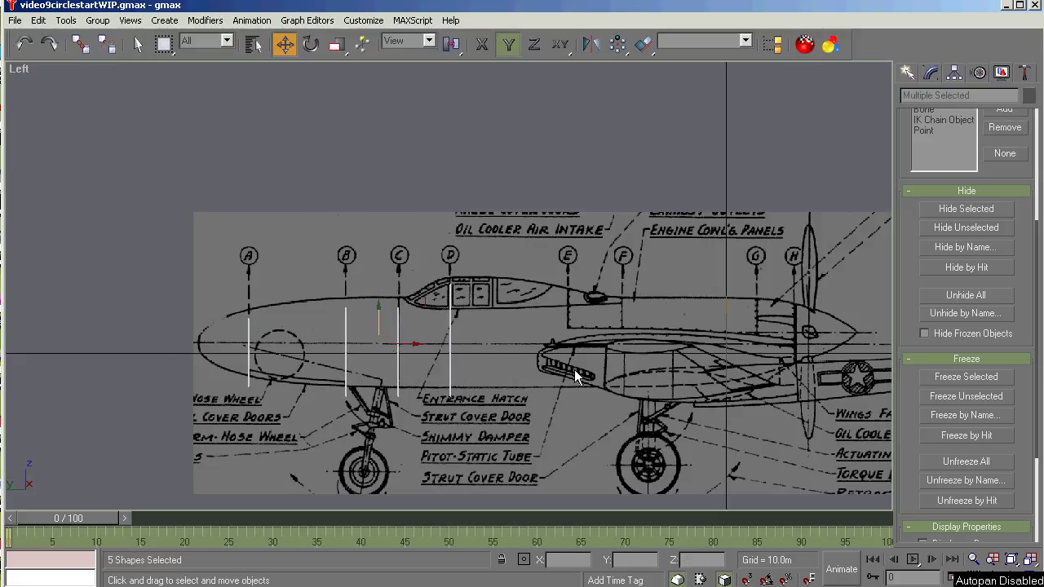
left_click_drag(674, 436, 739, 441)
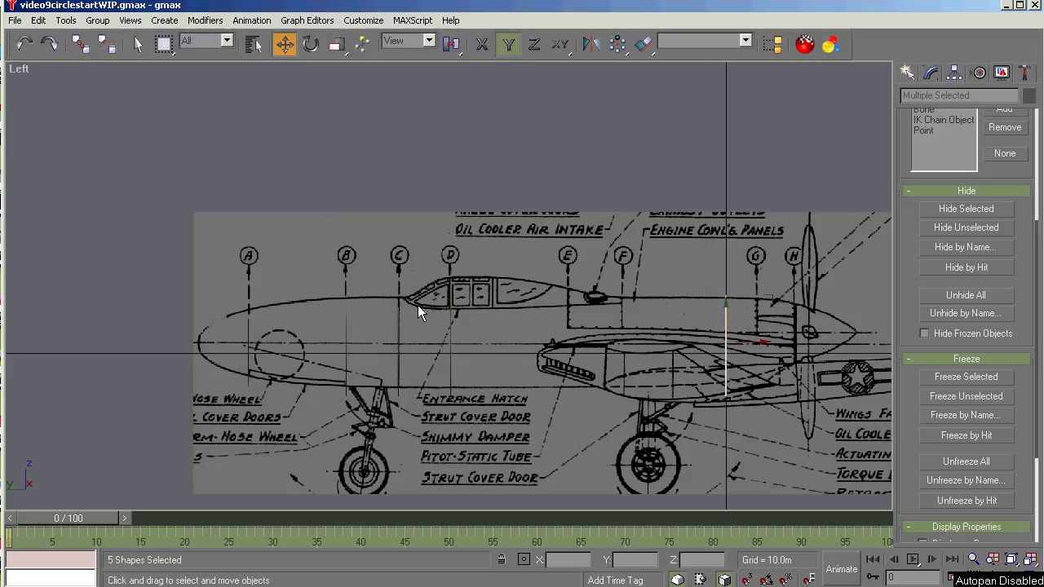
left_click_drag(438, 443, 439, 444)
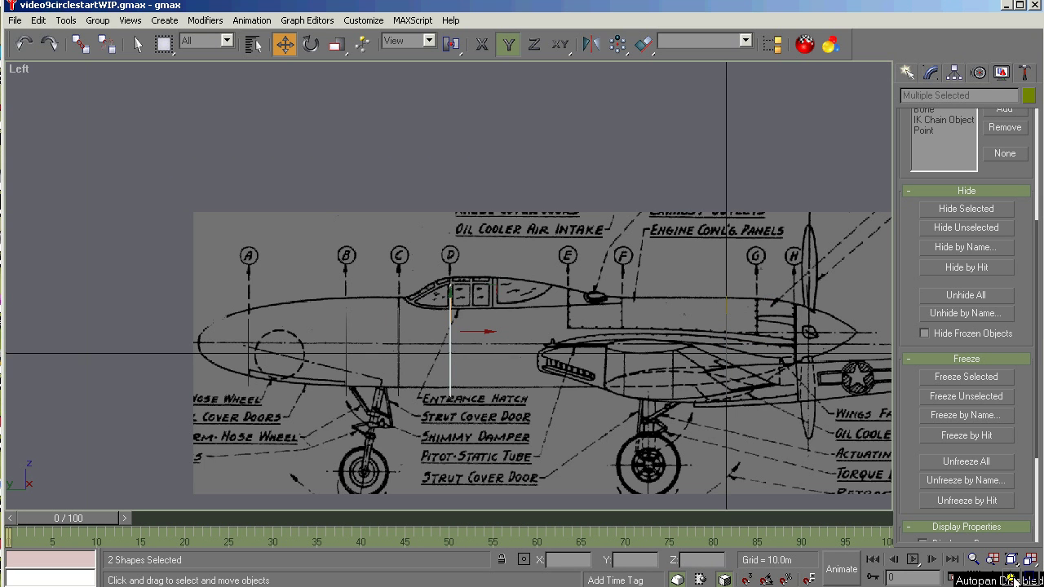
Orbit and zoom in close around the station D circles.
left_click(1012, 577)
left_click_drag(374, 353, 438, 368)
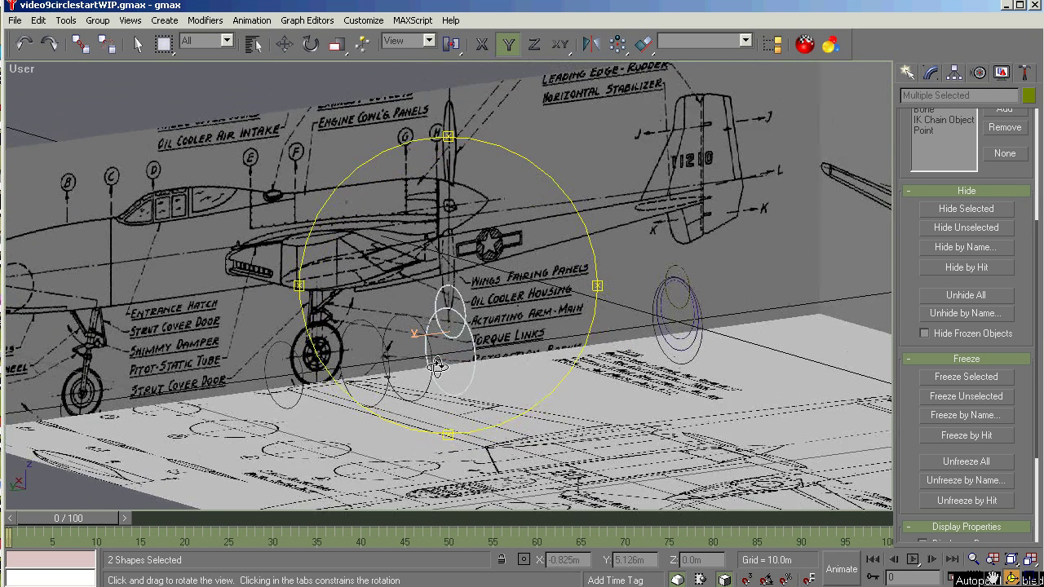
scroll(485, 366, "up", 5)
scroll(417, 357, "up", 2)
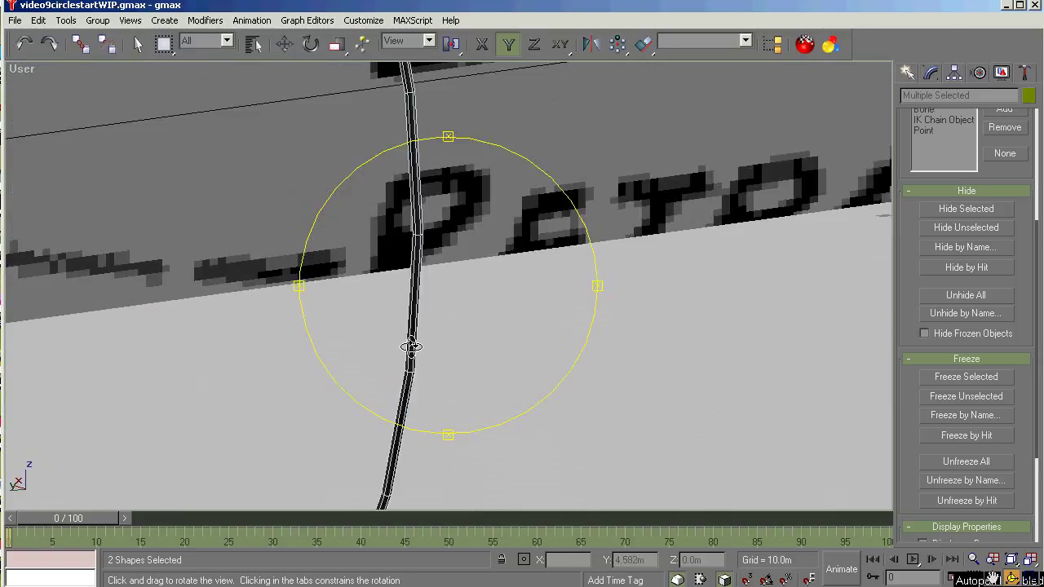
right_click(413, 338)
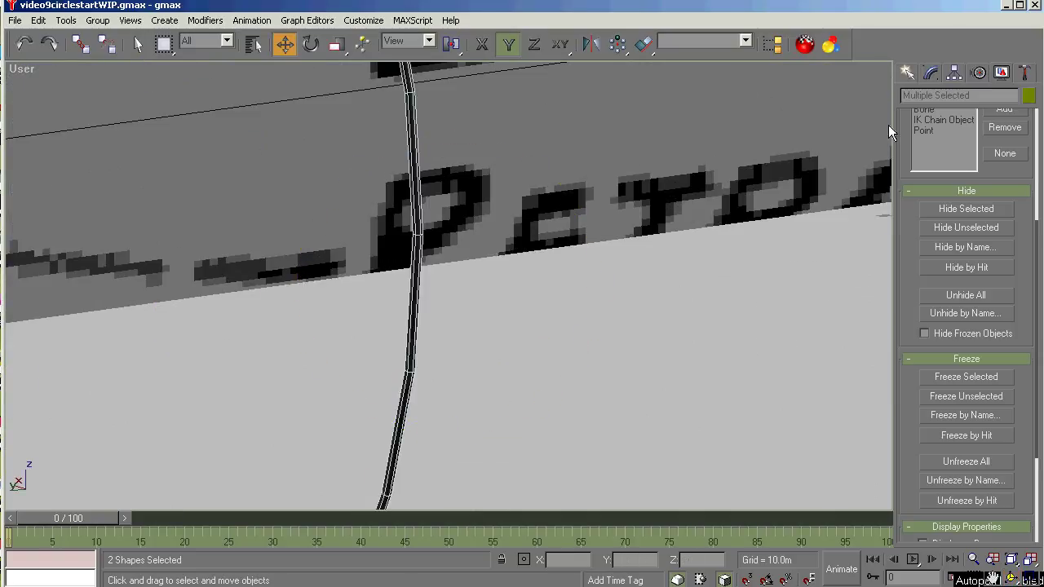
Select DCircle03 and toggle its Display Mesh option on, then off again.
left_click(931, 73)
left_click(603, 251)
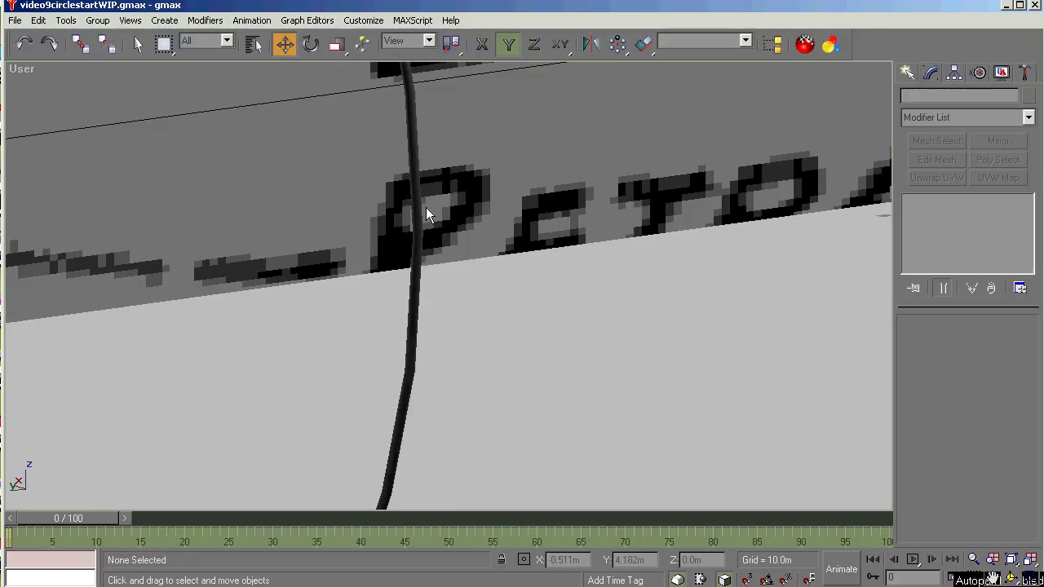
left_click(412, 205)
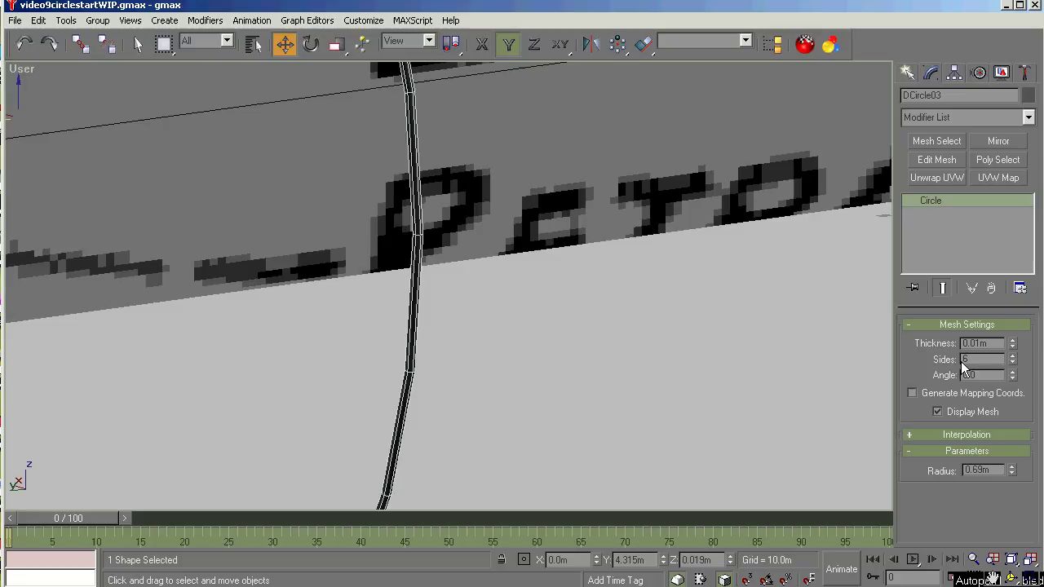
left_click(937, 412)
left_click(937, 411)
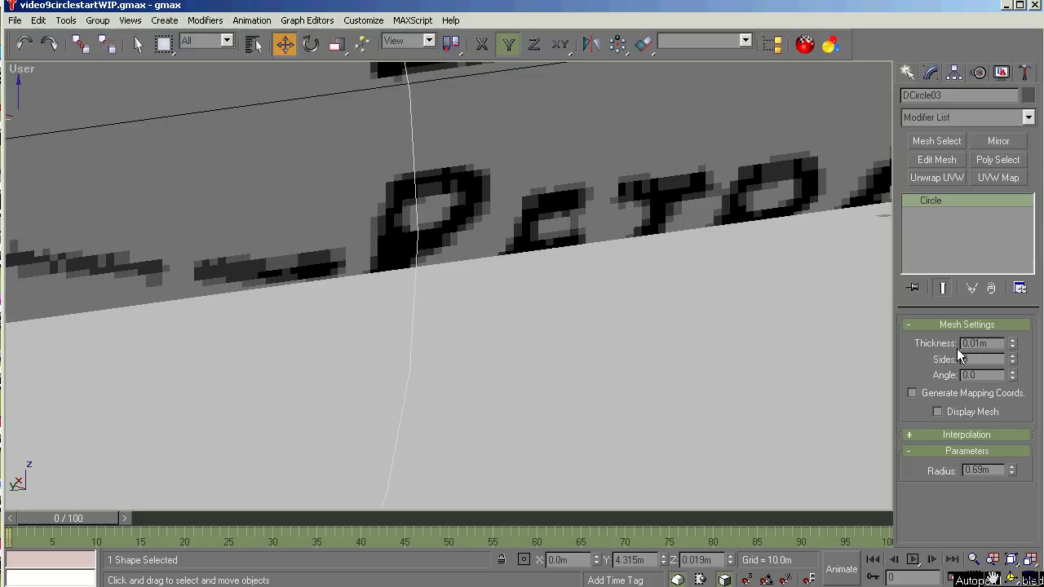
Re-enable DCircle03's mesh, try thicker values, return Thickness to 0.01m, then deselect.
left_click(939, 413)
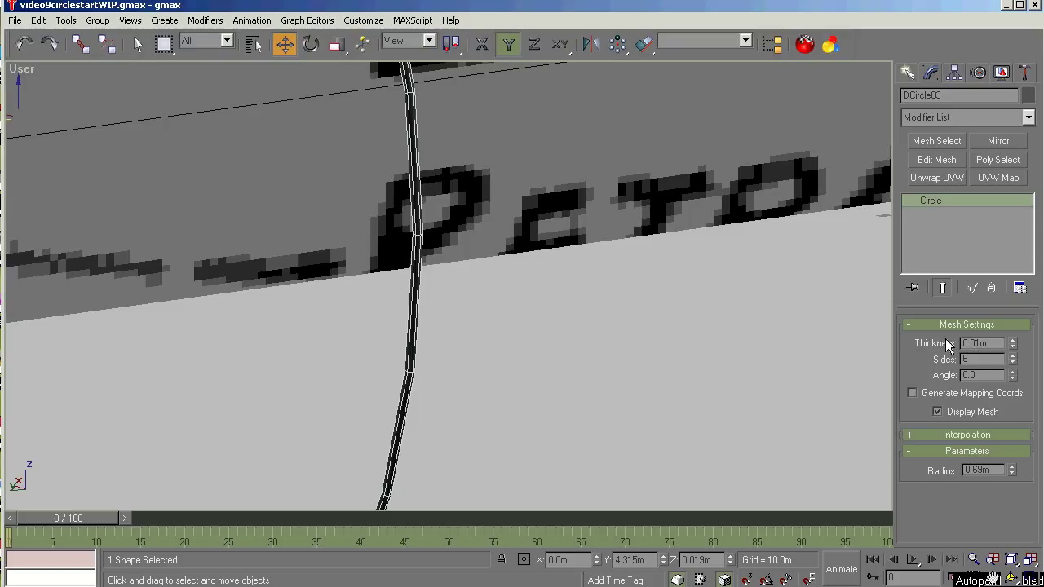
left_click(1013, 343)
left_click(1014, 343)
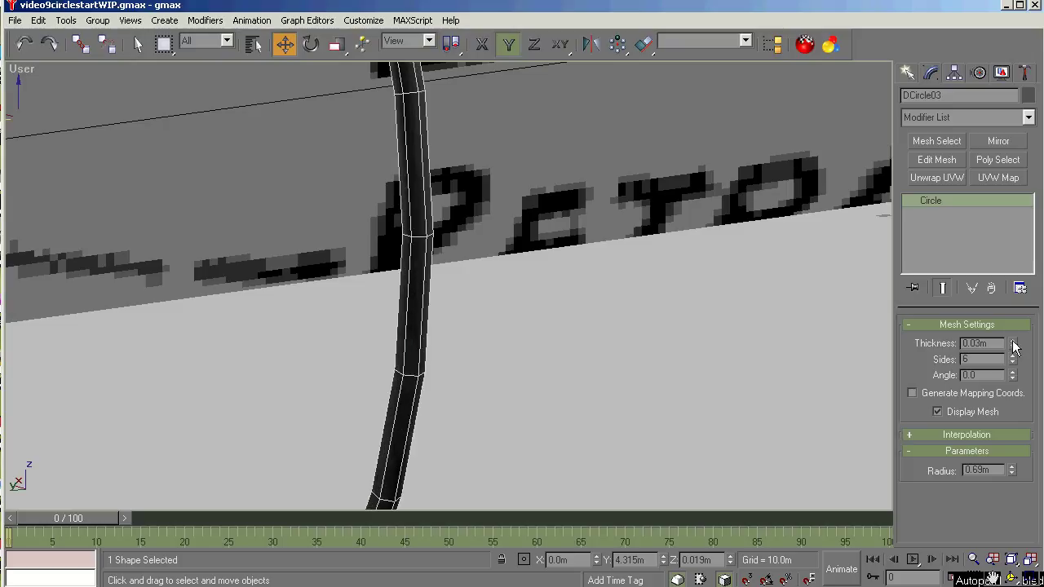
left_click(1014, 342)
left_click(1014, 343)
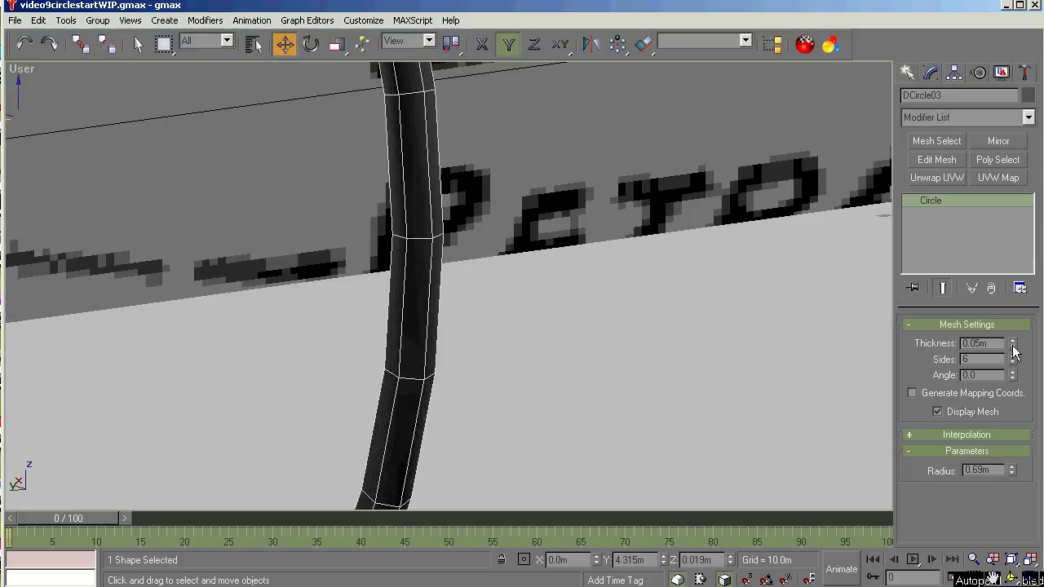
left_click(1012, 348)
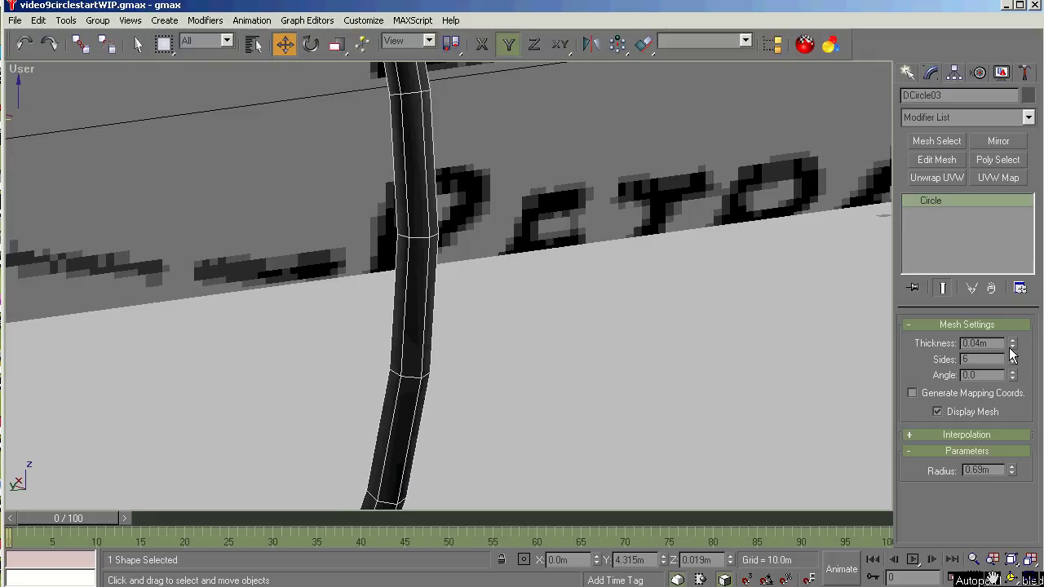
left_click(1013, 347)
left_click(1013, 347)
left_click(1012, 348)
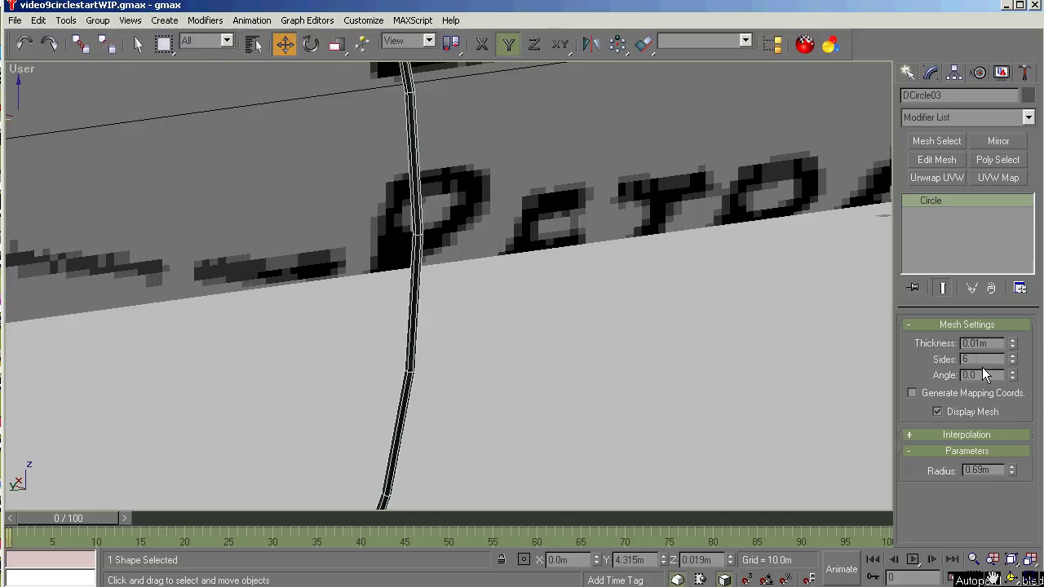
left_click(711, 330)
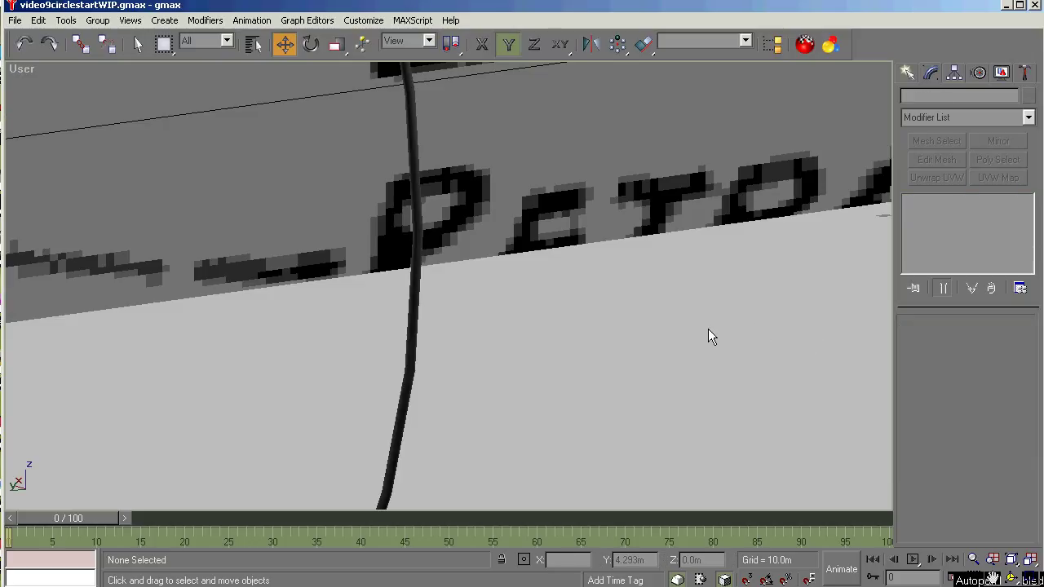
In the Left view, zoom extents, region-zoom onto fuselage stations A–H, and select the A–D shapes.
key("l")
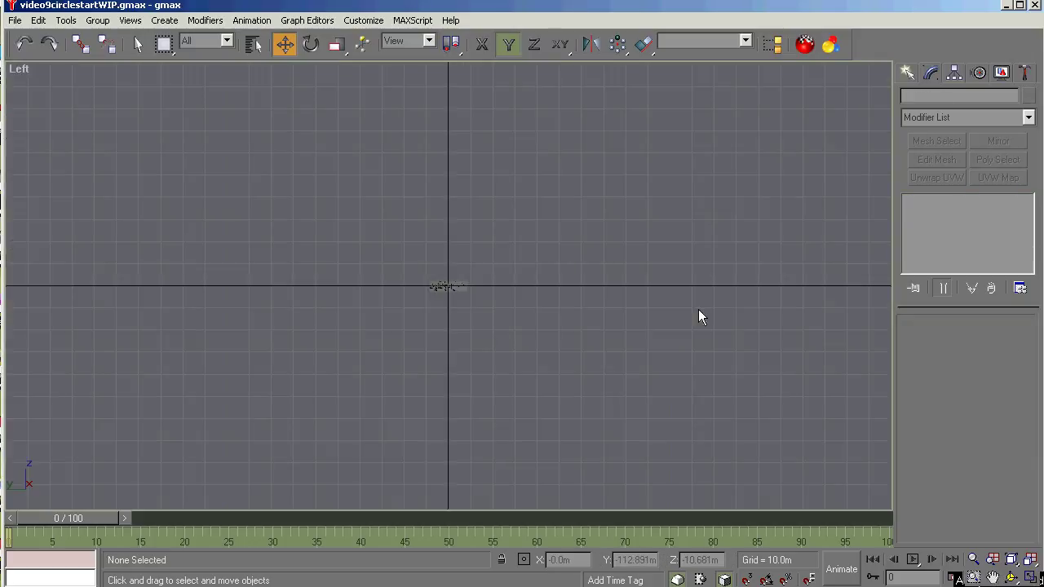
key("alt+ctrl+z")
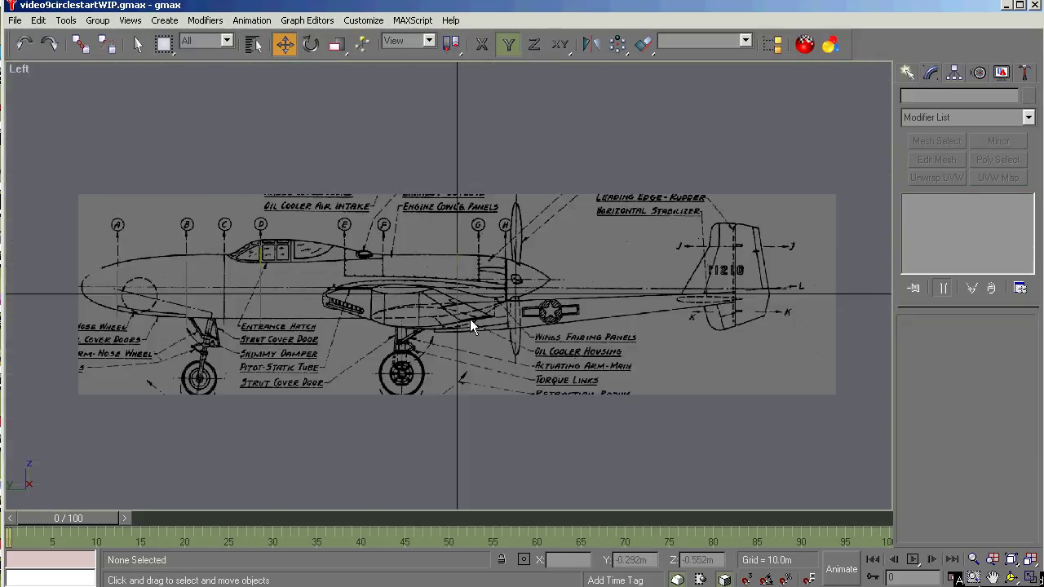
left_click(974, 575)
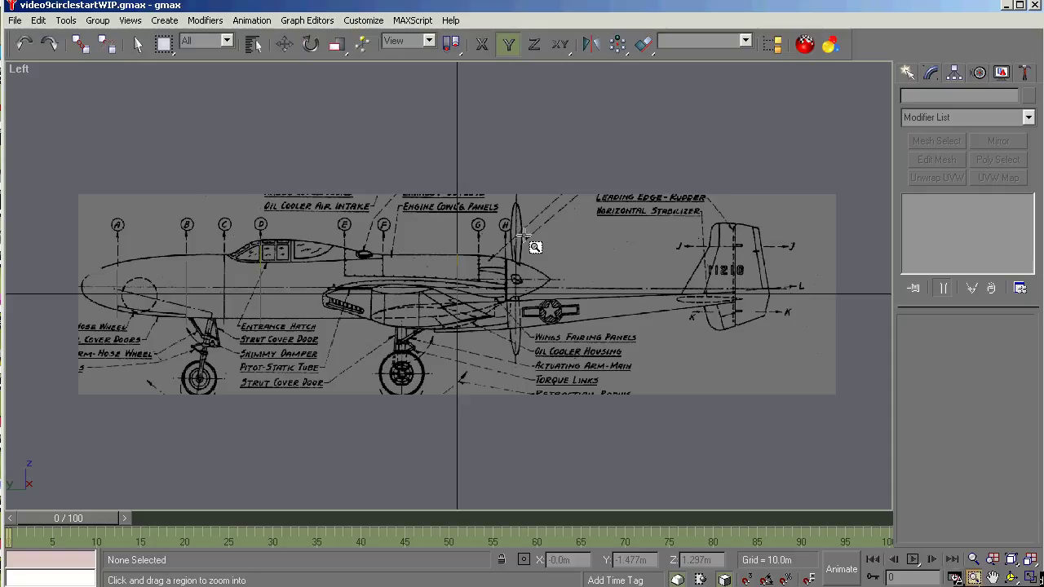
left_click_drag(557, 188, 67, 384)
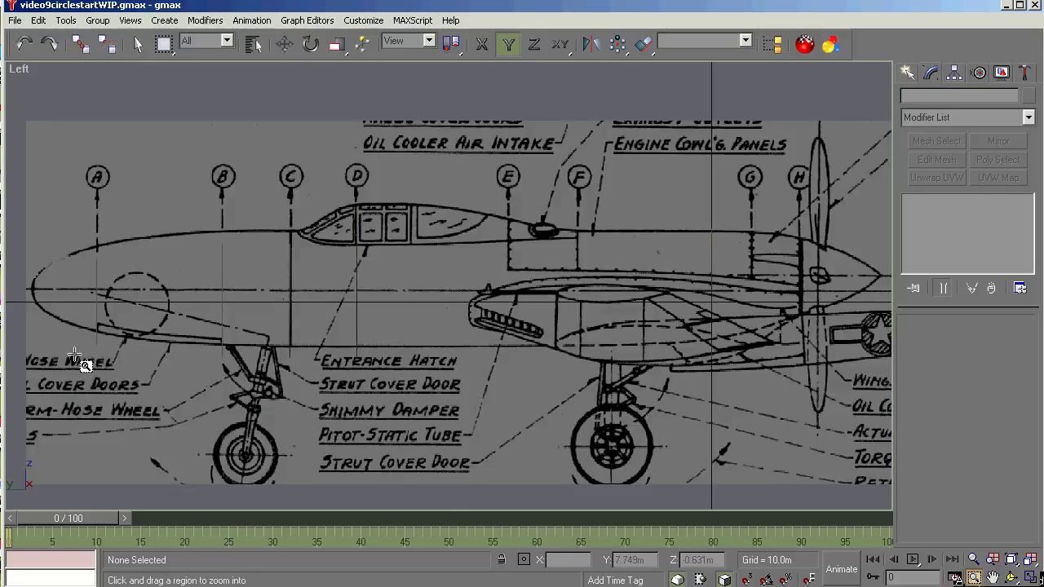
right_click(434, 202)
left_click_drag(405, 137, 32, 437)
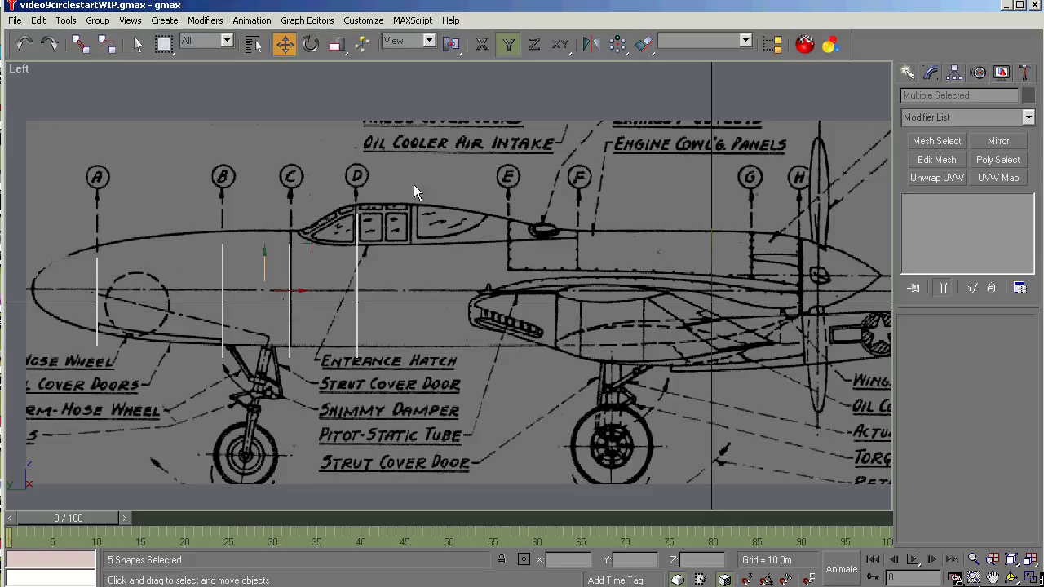
Select ECircle04 and ETOPCircle01 by name and move them onto station E.
left_click(343, 199)
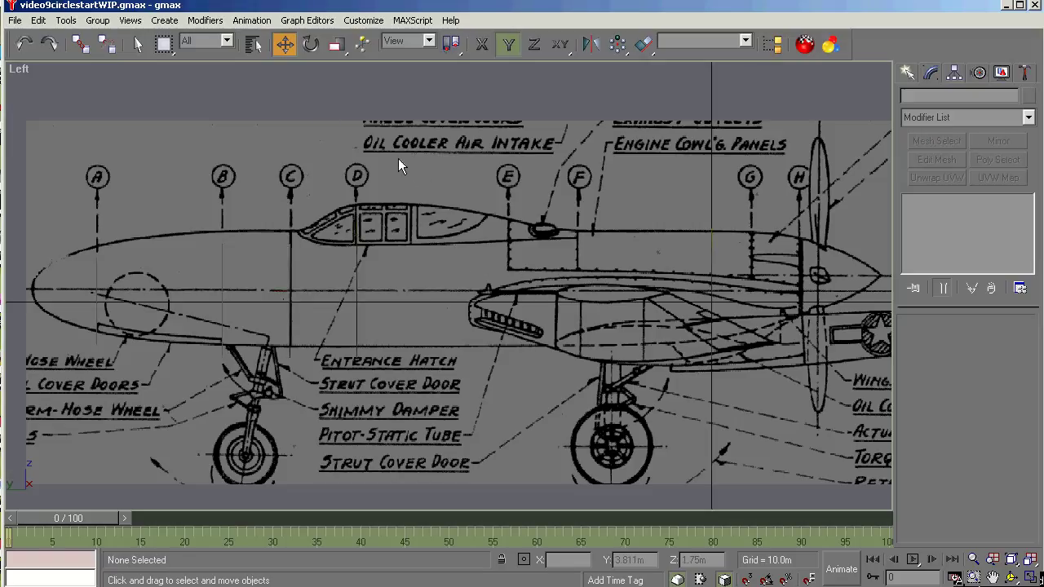
left_click(249, 47)
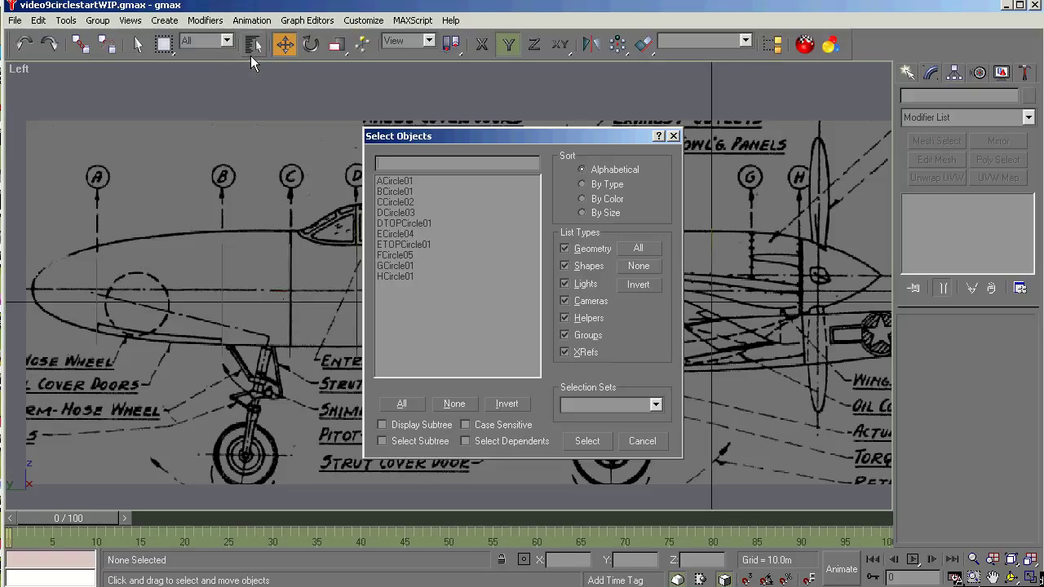
left_click(406, 234)
left_click(407, 246, "ctrl")
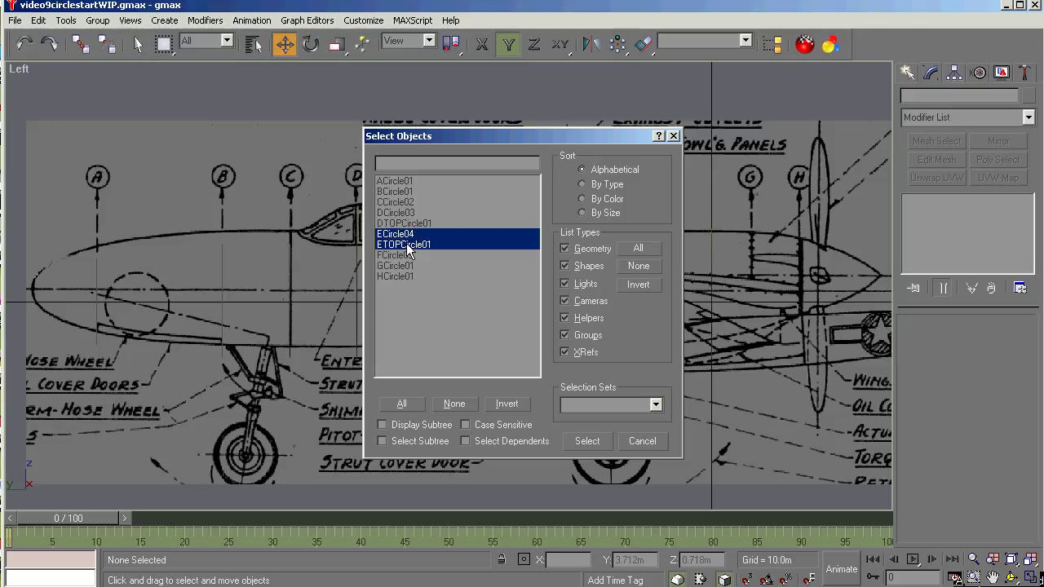
left_click(582, 440)
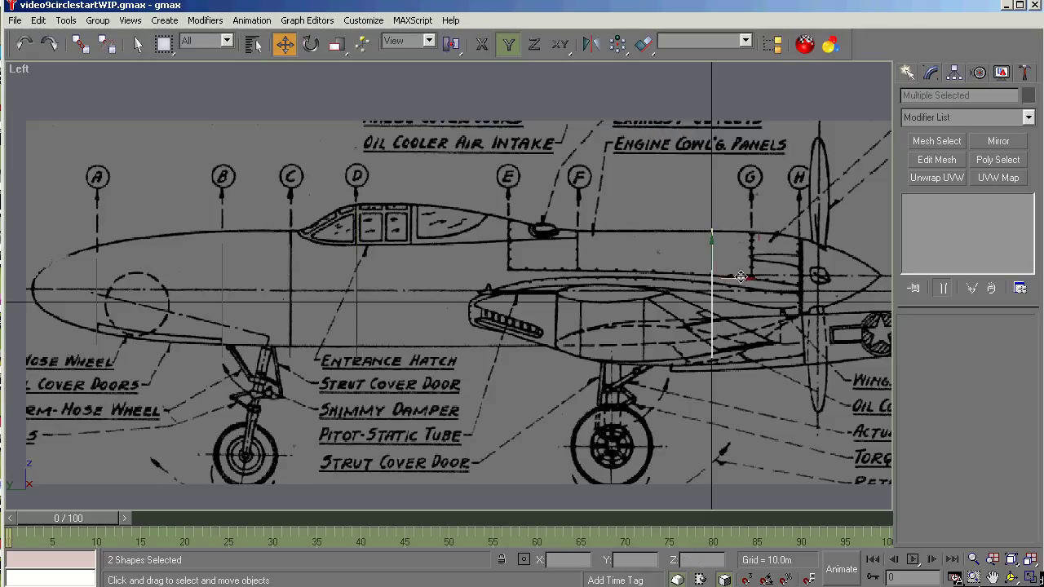
left_click_drag(738, 279, 540, 245)
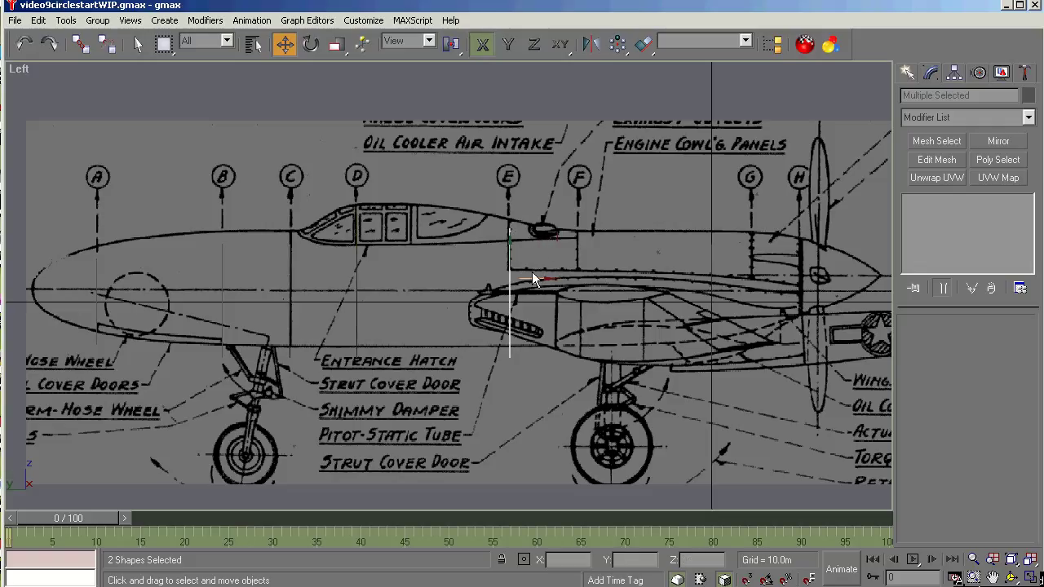
left_click_drag(533, 278, 531, 278)
scroll(527, 251, "up", 4)
scroll(151, 206, "down", 4)
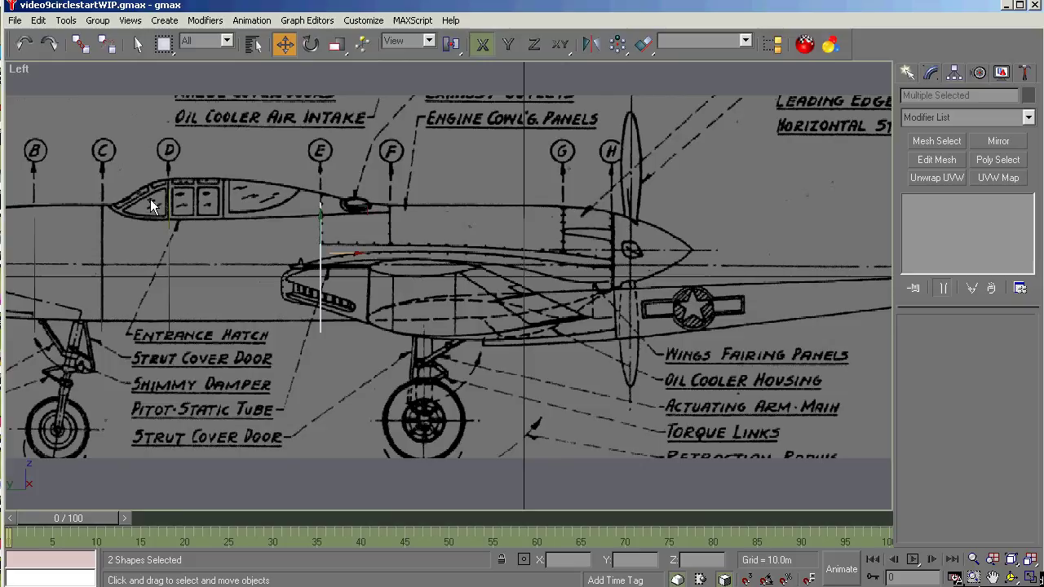
Select FCircle05 by name and move it onto station F.
left_click(252, 46)
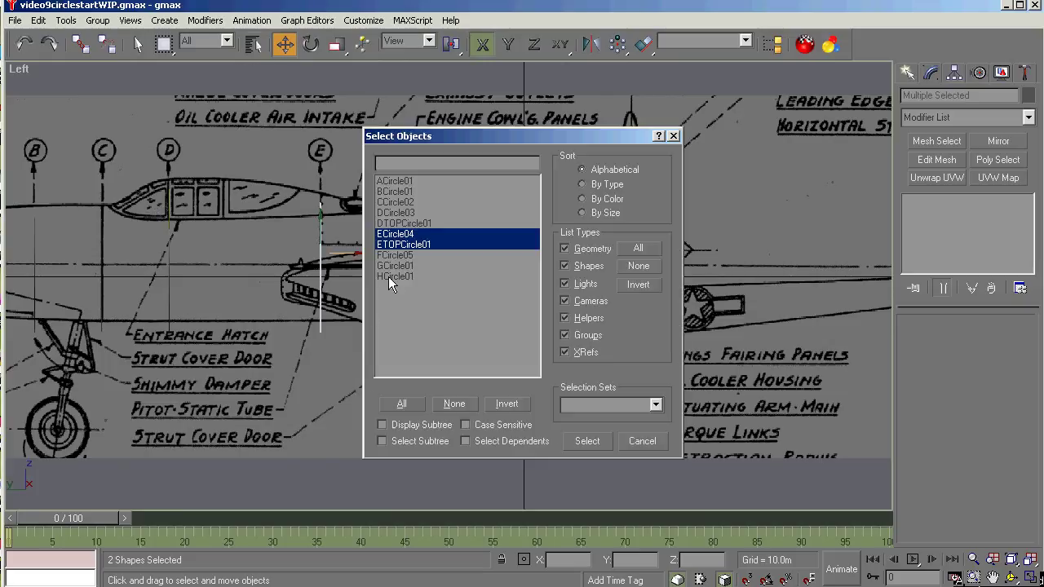
left_click(395, 254)
left_click(571, 442)
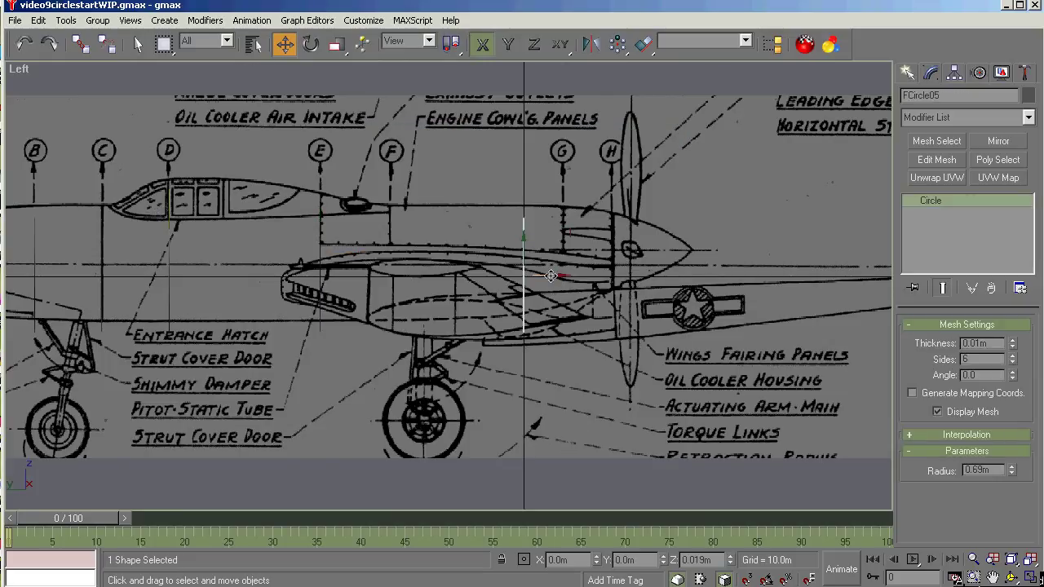
left_click_drag(551, 278, 415, 273)
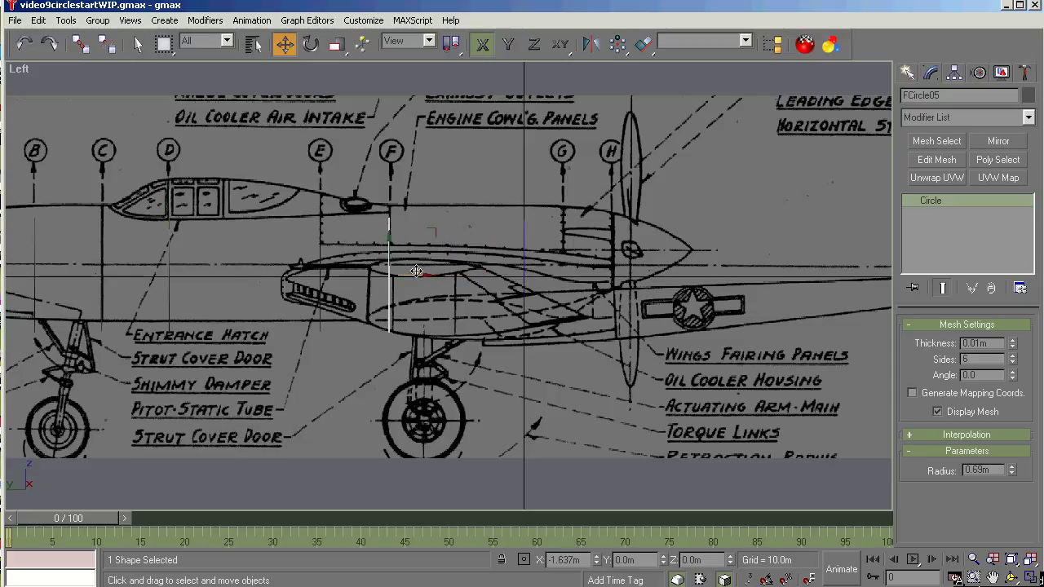
Select GCircle01 and HCircle01 by name and move them onto stations G and H.
left_click(416, 271)
left_click(262, 48)
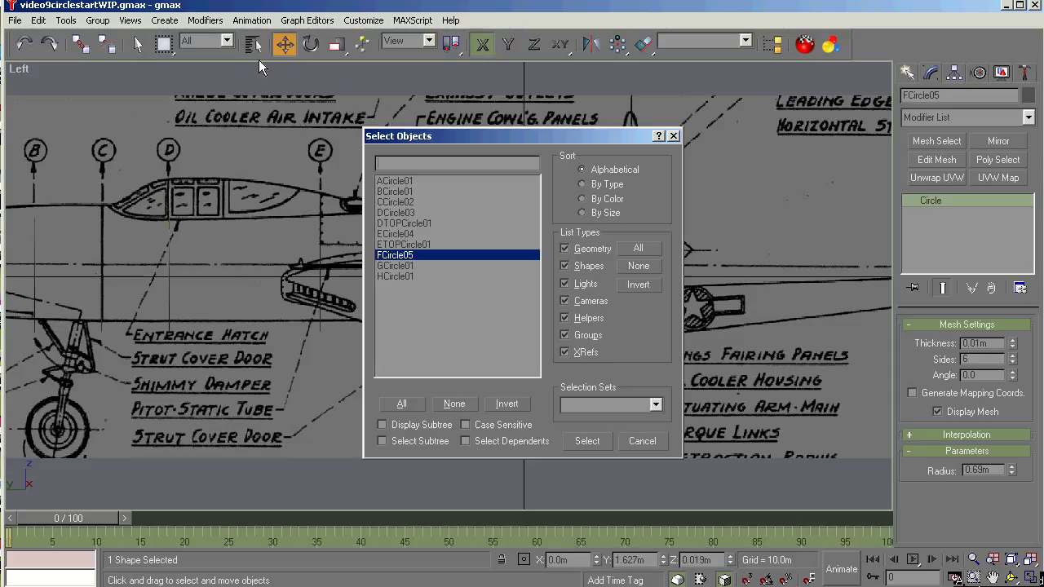
left_click(410, 266)
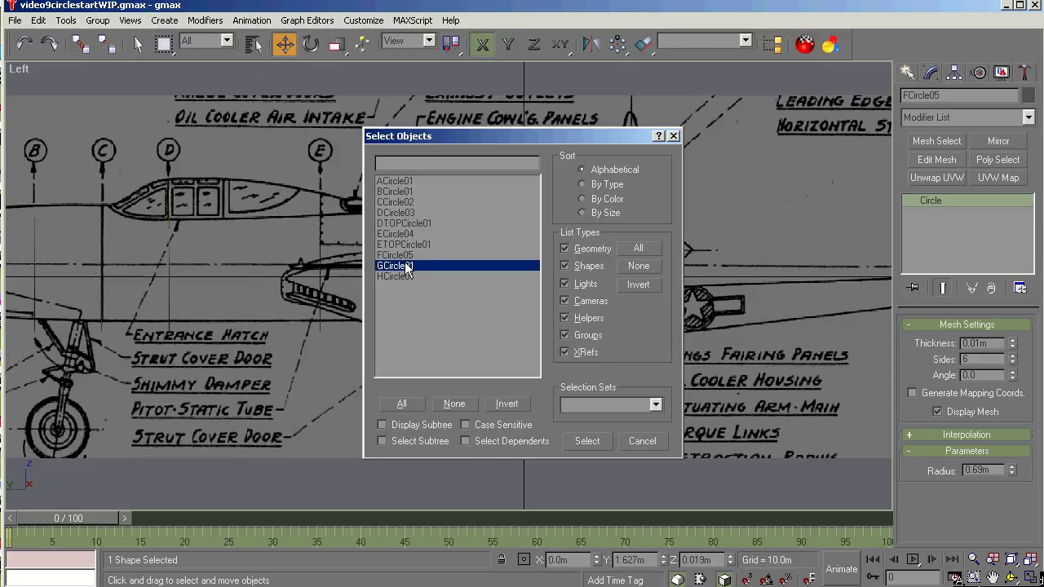
left_click(583, 438)
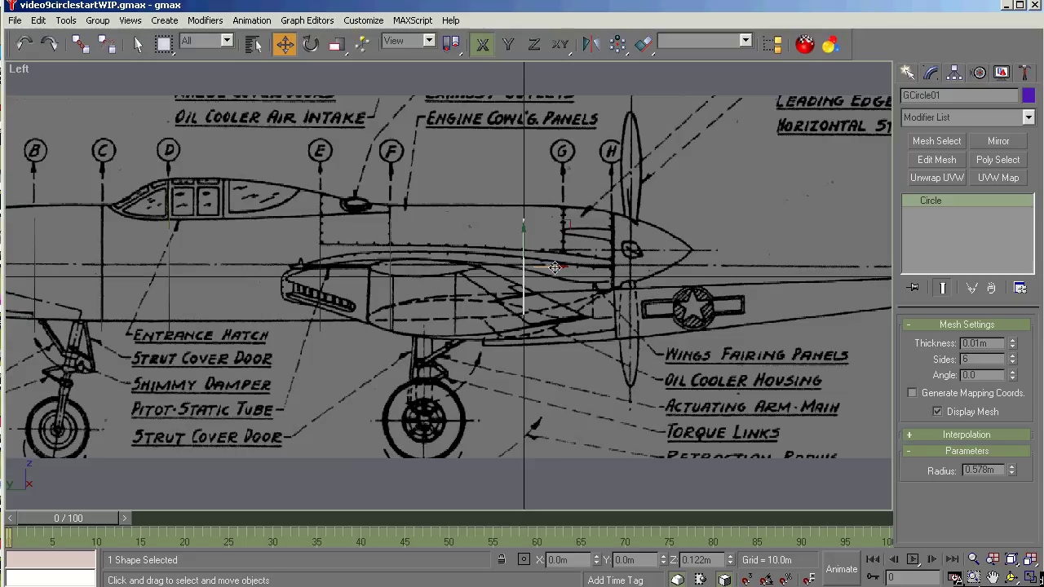
left_click_drag(554, 267, 594, 266)
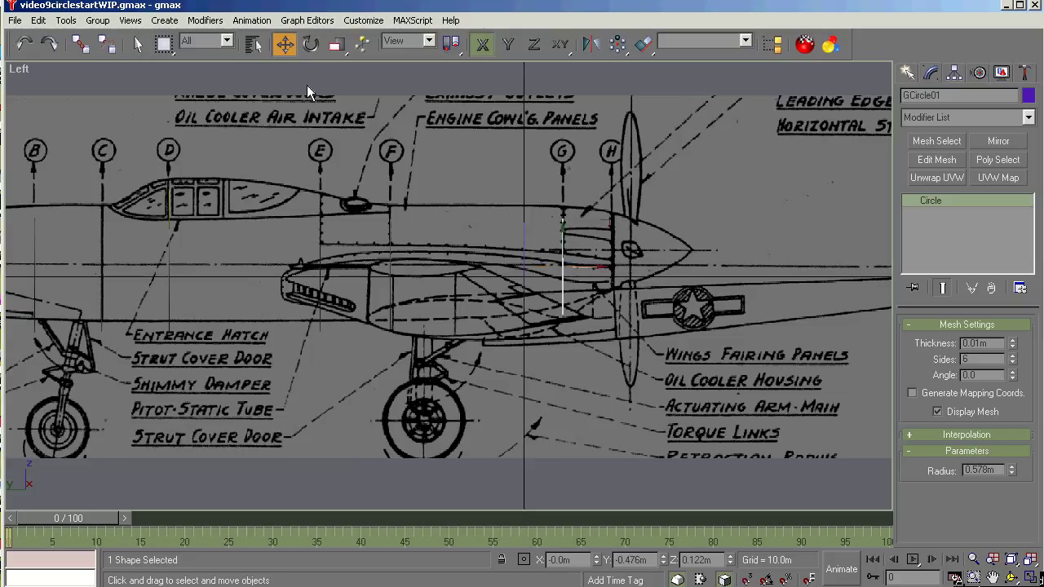
left_click(257, 45)
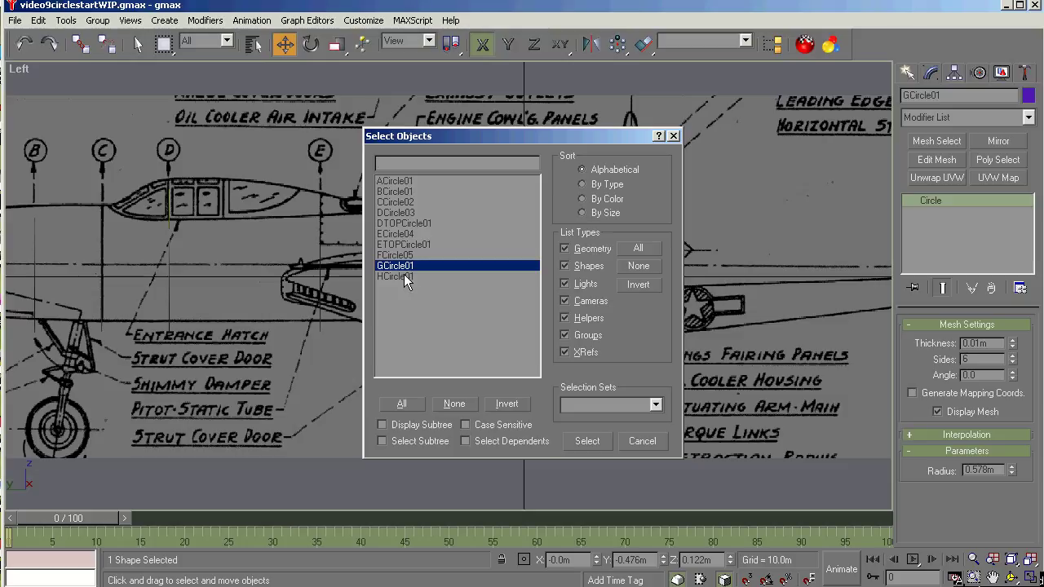
left_click(404, 275)
left_click(583, 440)
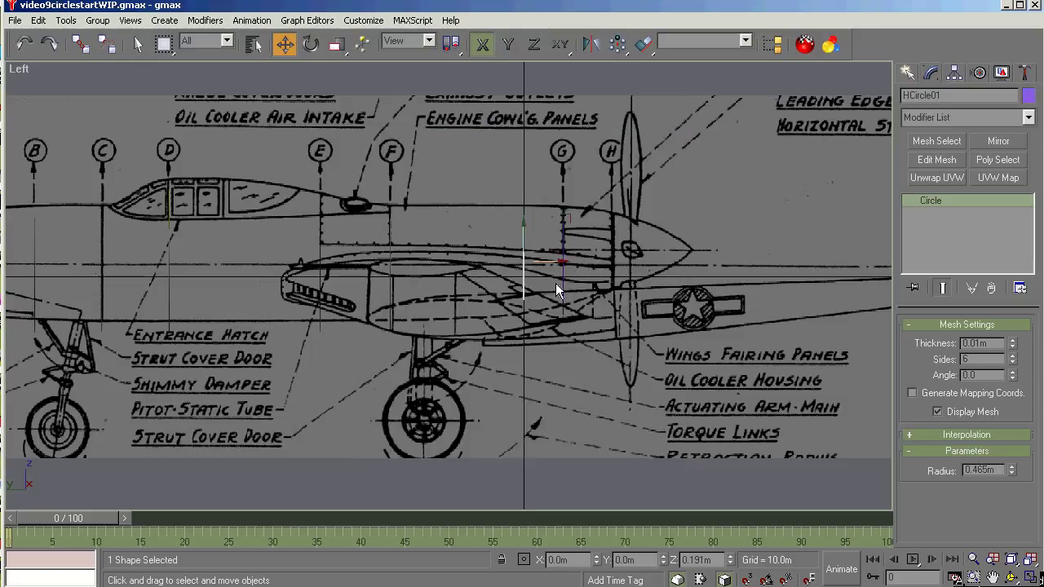
left_click_drag(547, 262, 633, 261)
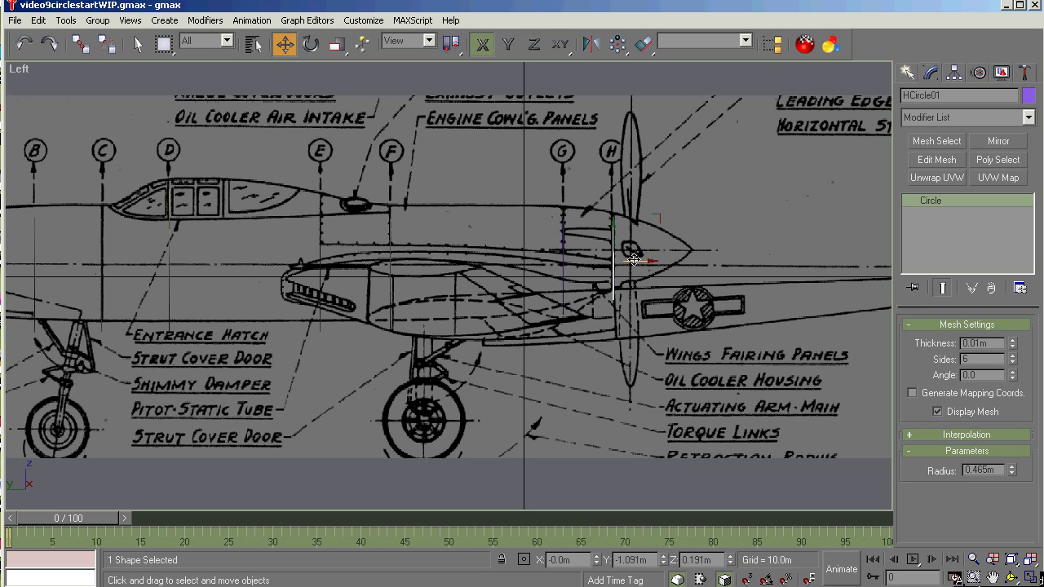
Orbit into a 3D User view and marquee-select all ten cross-section circles with Select and Move.
left_click(1011, 578)
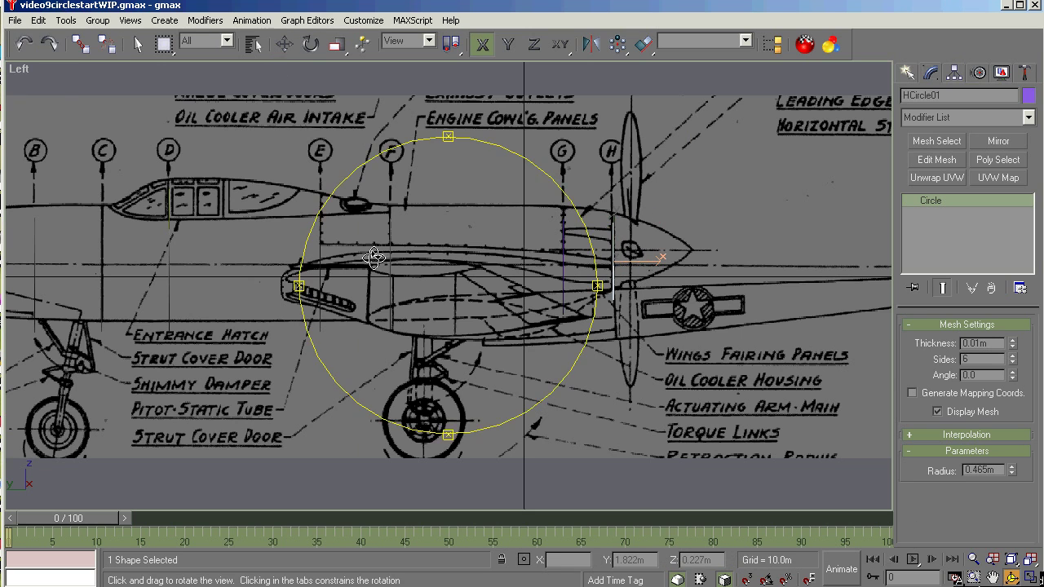
left_click_drag(375, 259, 444, 305)
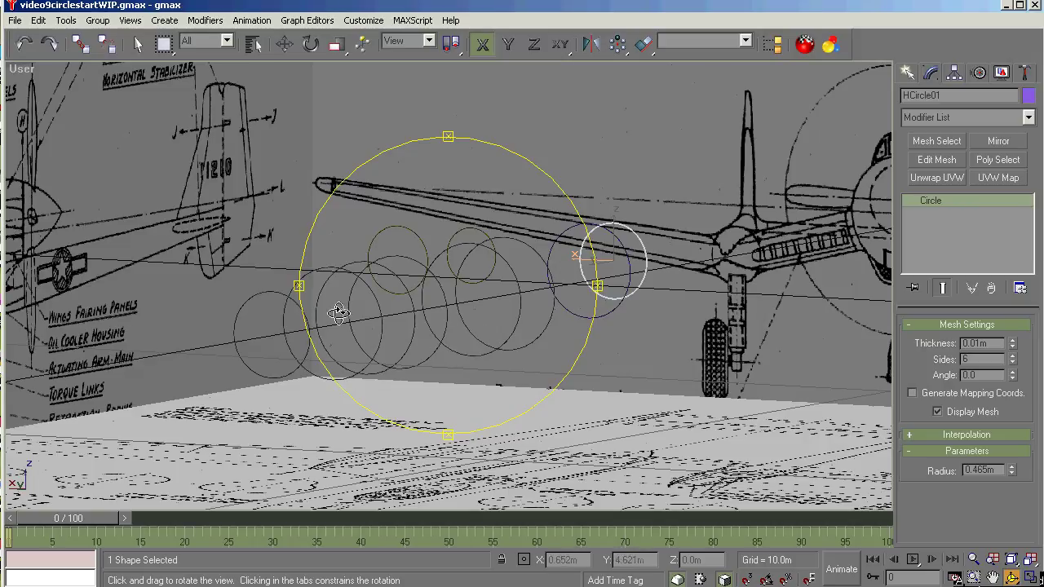
left_click_drag(377, 333, 384, 331)
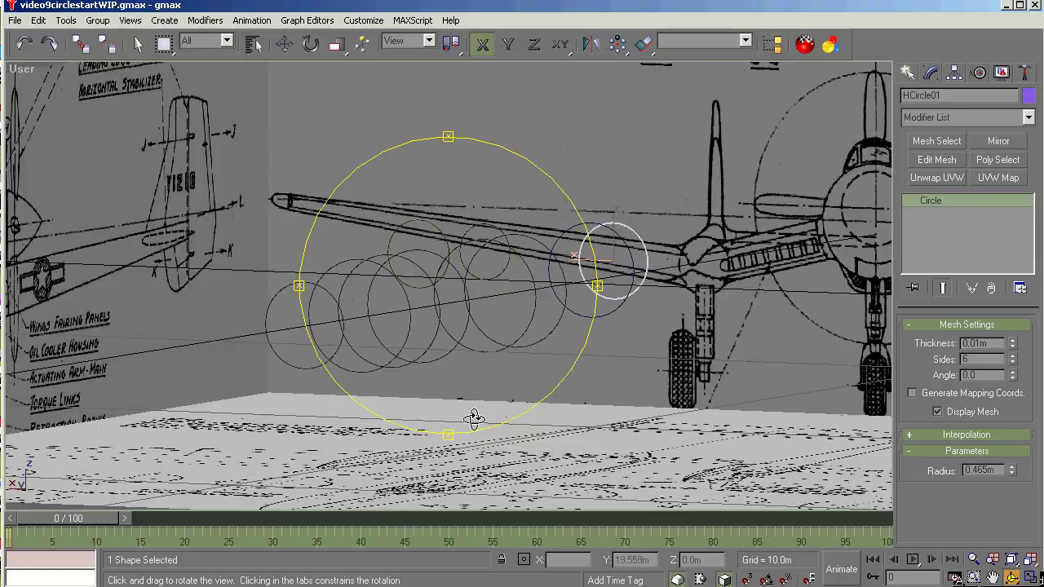
key("w")
left_click_drag(692, 192, 225, 454)
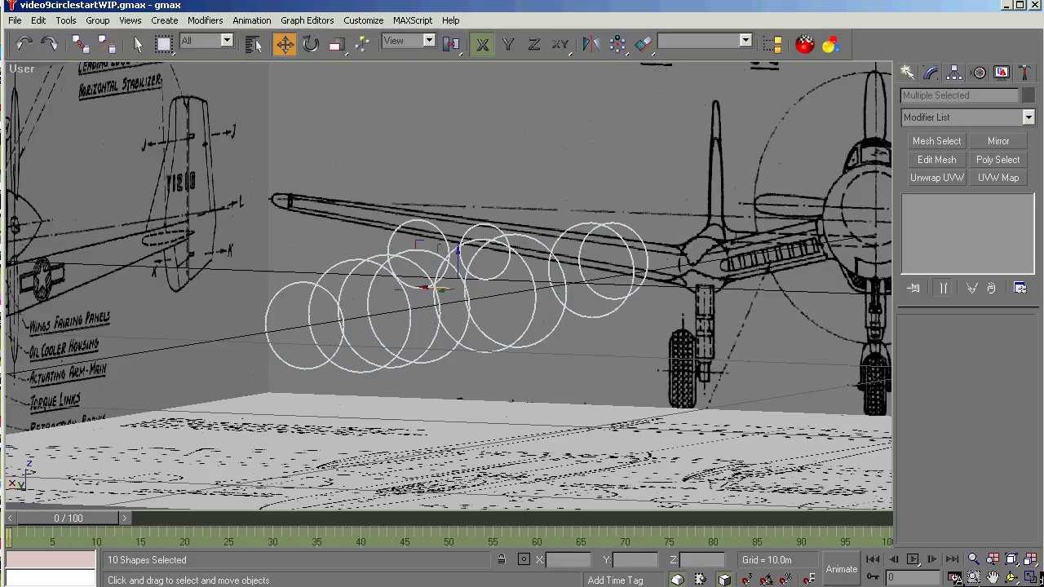
In the Back view, frame the ten circles and move them up onto the fuselage outline.
key("k")
key("z")
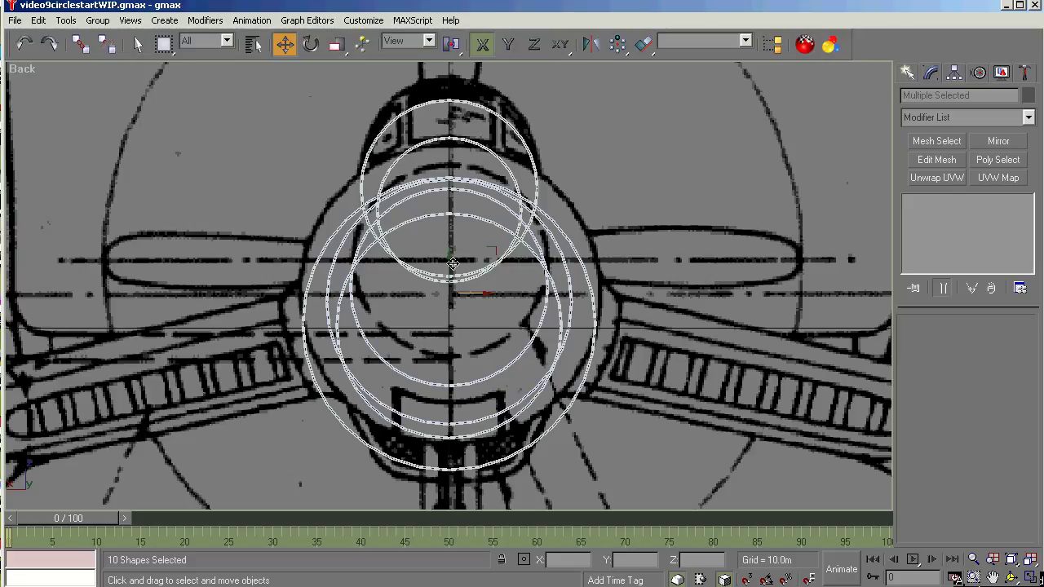
left_click_drag(450, 263, 453, 236)
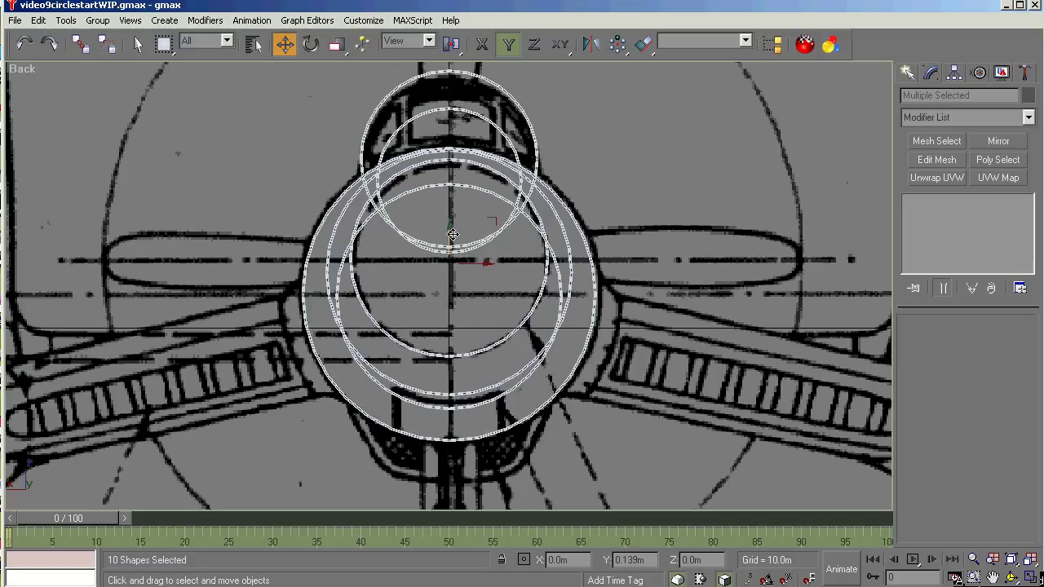
left_click_drag(452, 238, 453, 235)
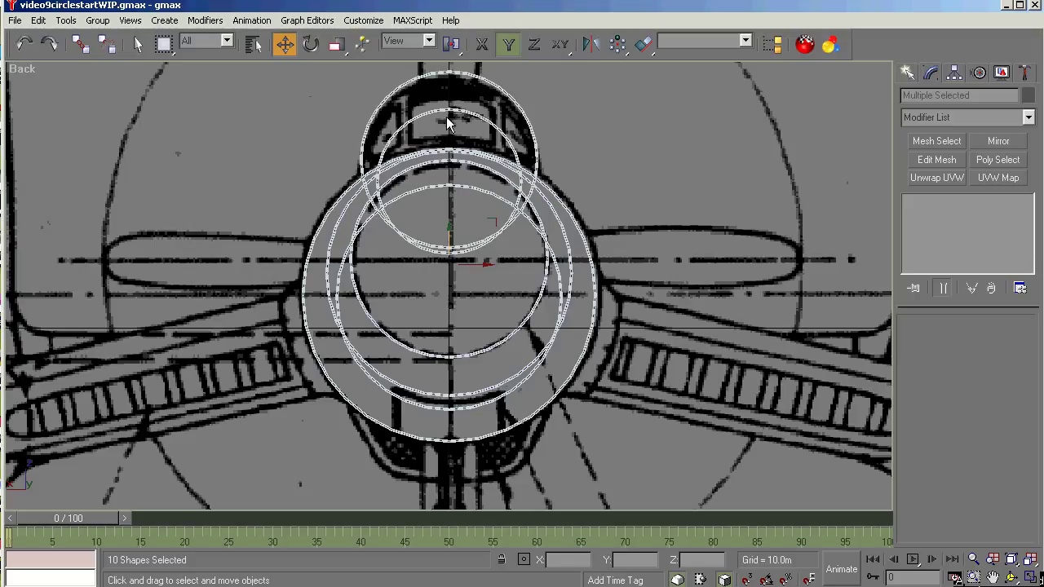
Lower DTOPCircle01 slightly to ring the canopy, then deselect.
left_click(490, 82)
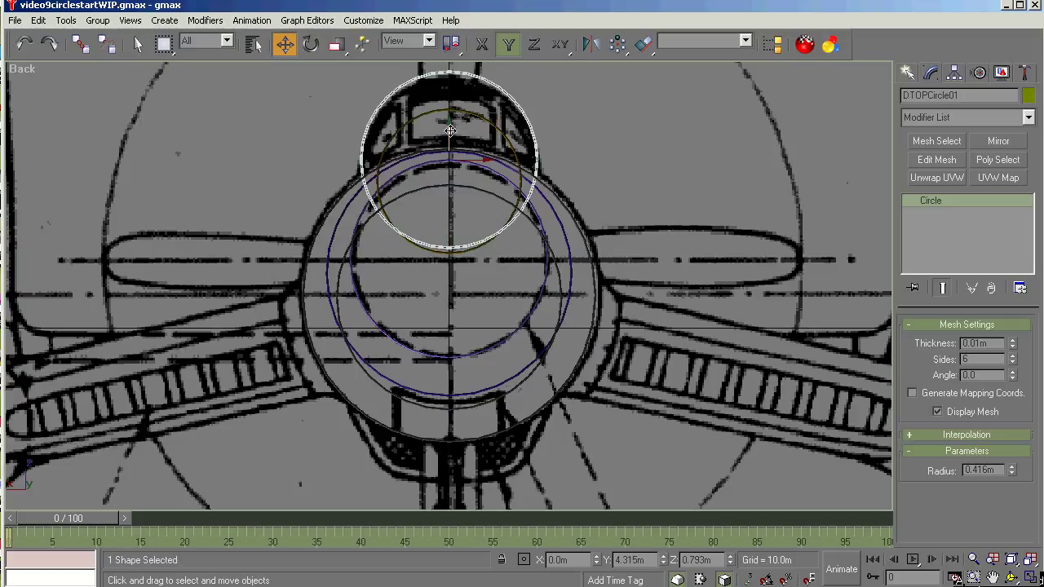
left_click_drag(450, 131, 450, 136)
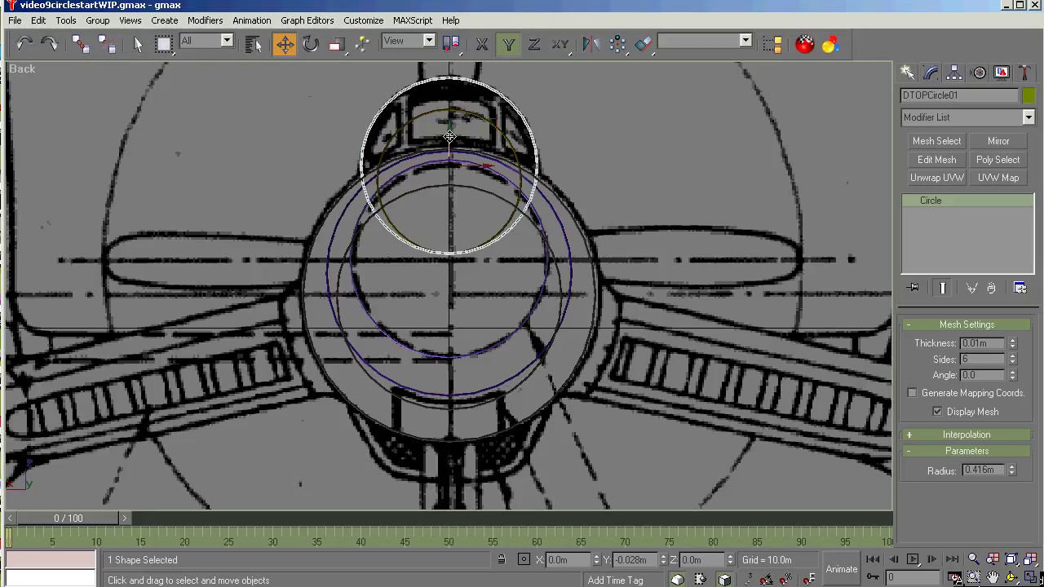
left_click(638, 162)
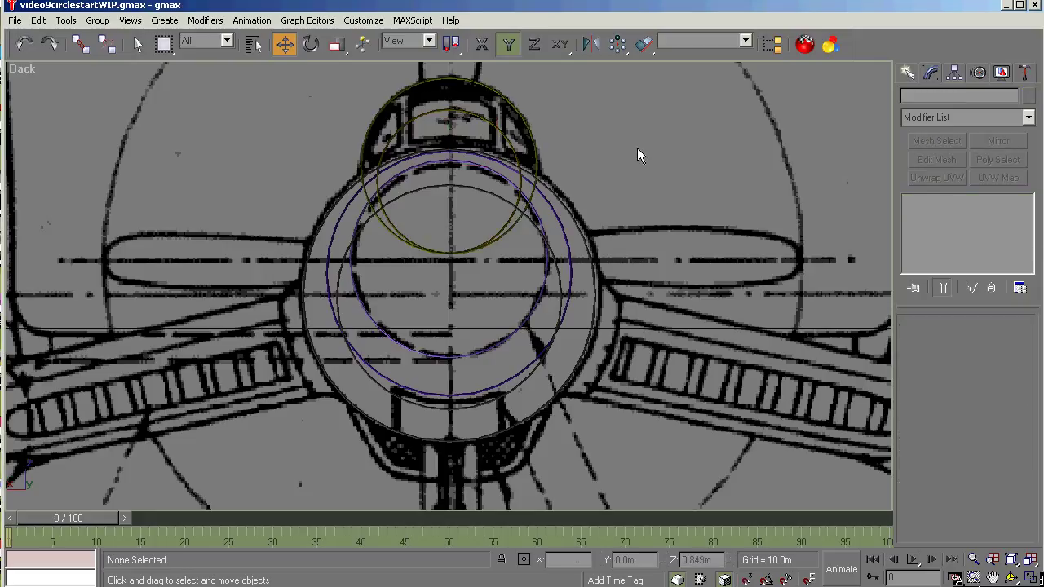
In the zoomed-out Left view, check the circles at stations F, C and B.
key("l")
key("ctrl+alt+z")
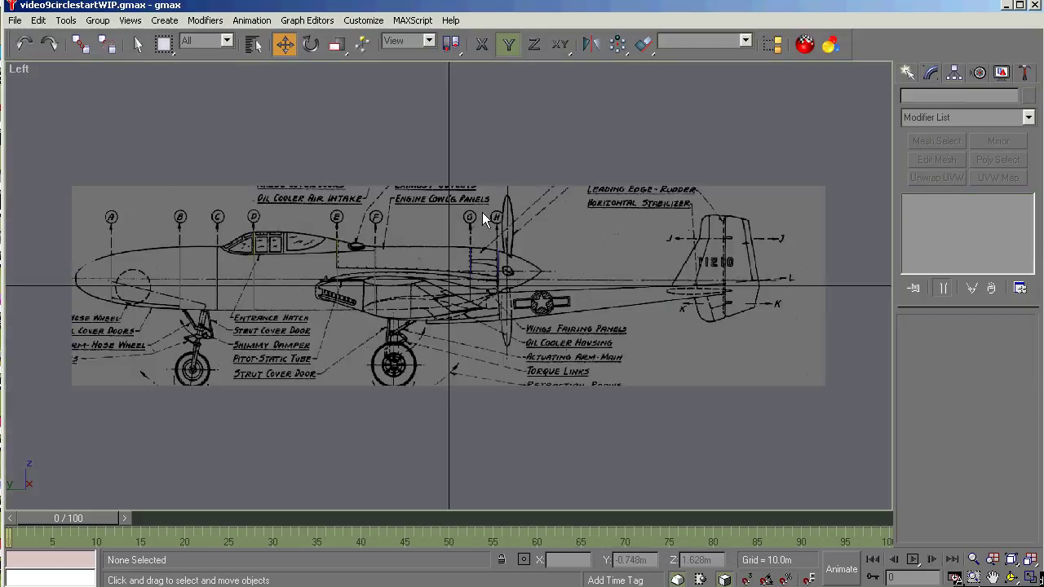
left_click_drag(65, 178, 593, 370)
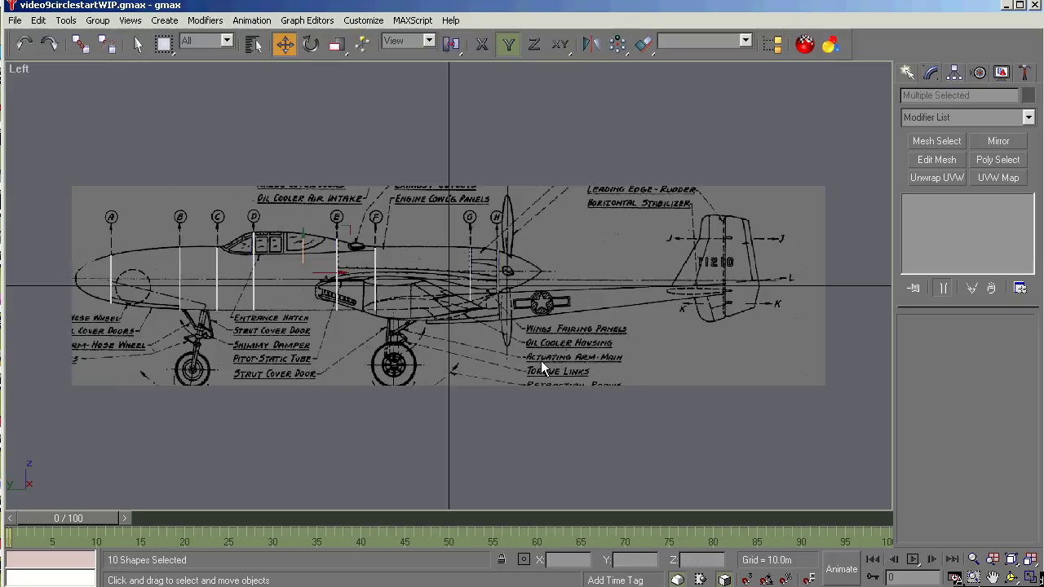
scroll(126, 315, "up", 4)
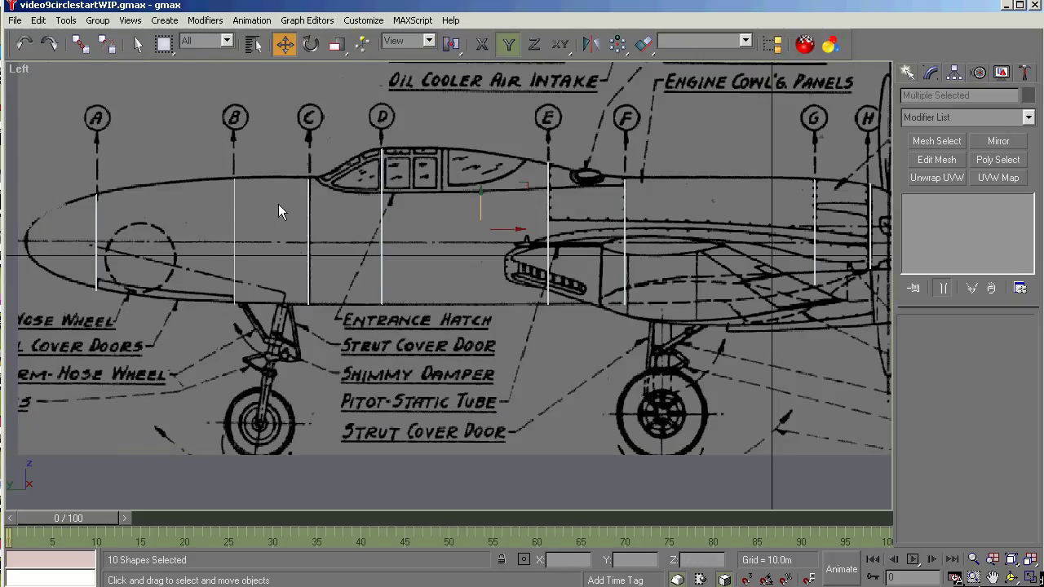
left_click(627, 194)
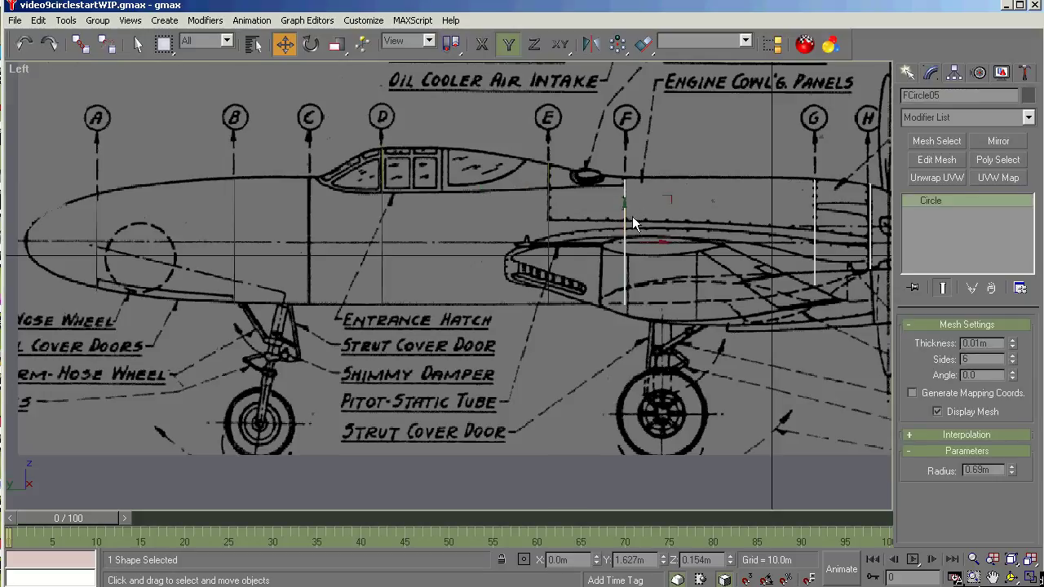
scroll(626, 220, "up", 4)
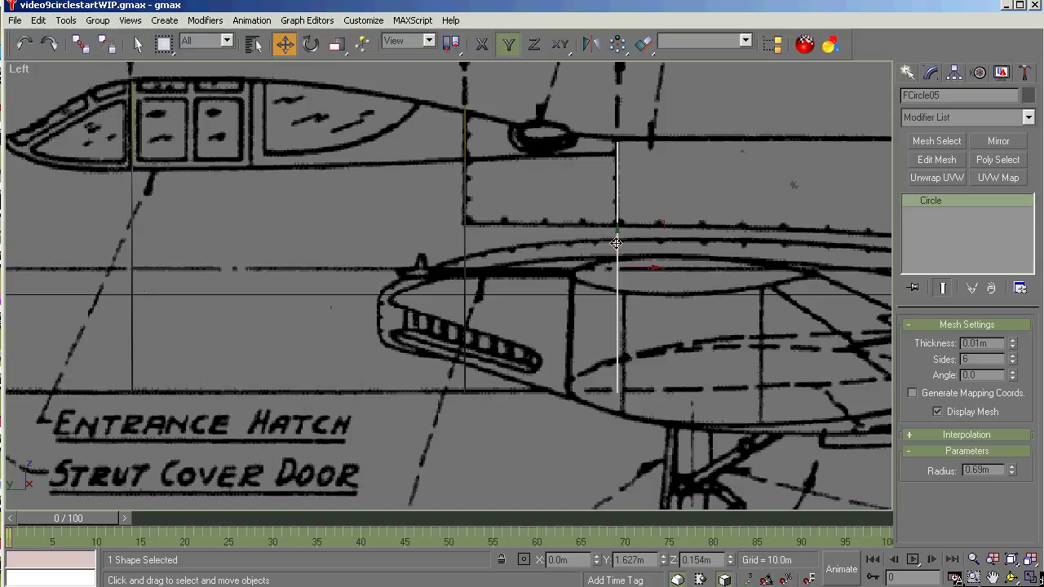
scroll(616, 243, "down", 8)
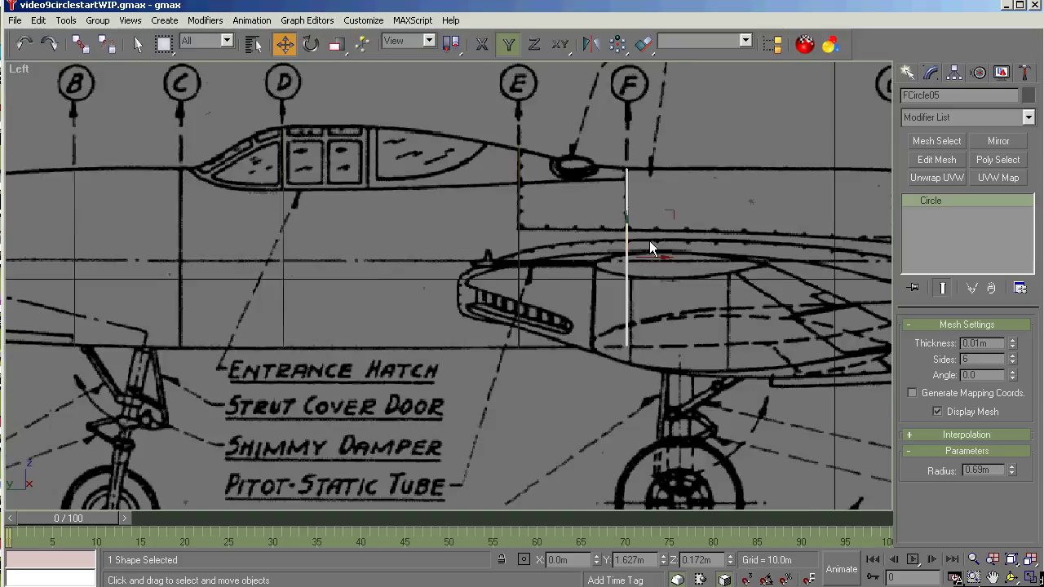
scroll(452, 247, "up", 10)
scroll(450, 252, "down", 4)
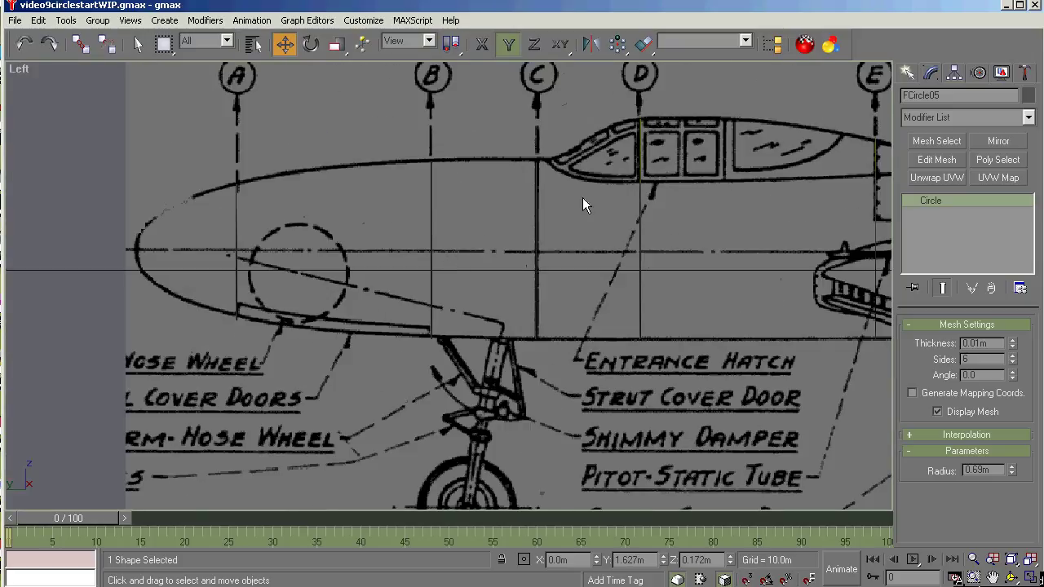
left_click_drag(583, 198, 418, 279)
left_click_drag(252, 225, 229, 263)
scroll(221, 265, "down", 4)
scroll(196, 271, "up", 3)
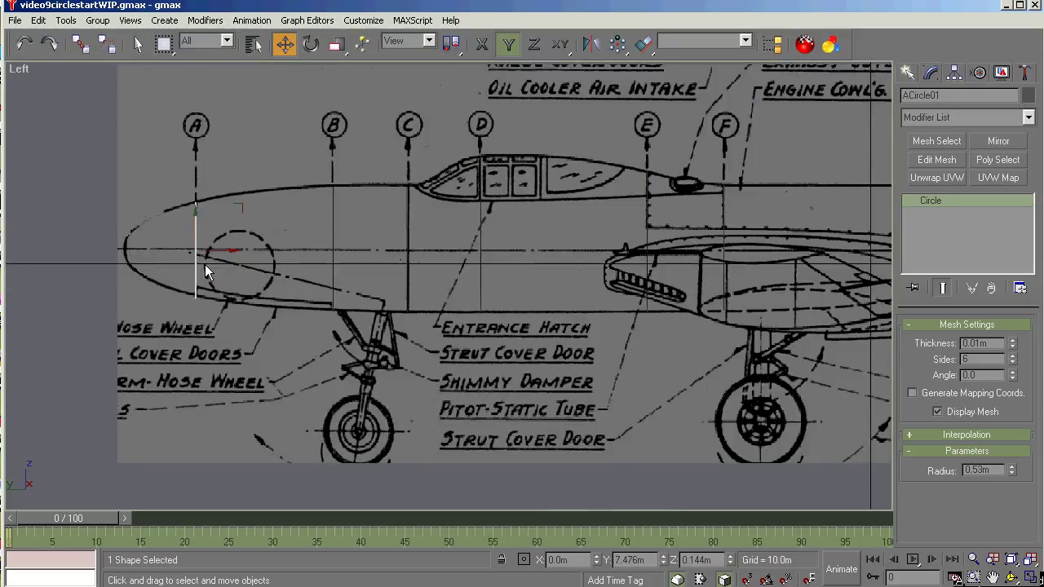
scroll(205, 272, "up", 2)
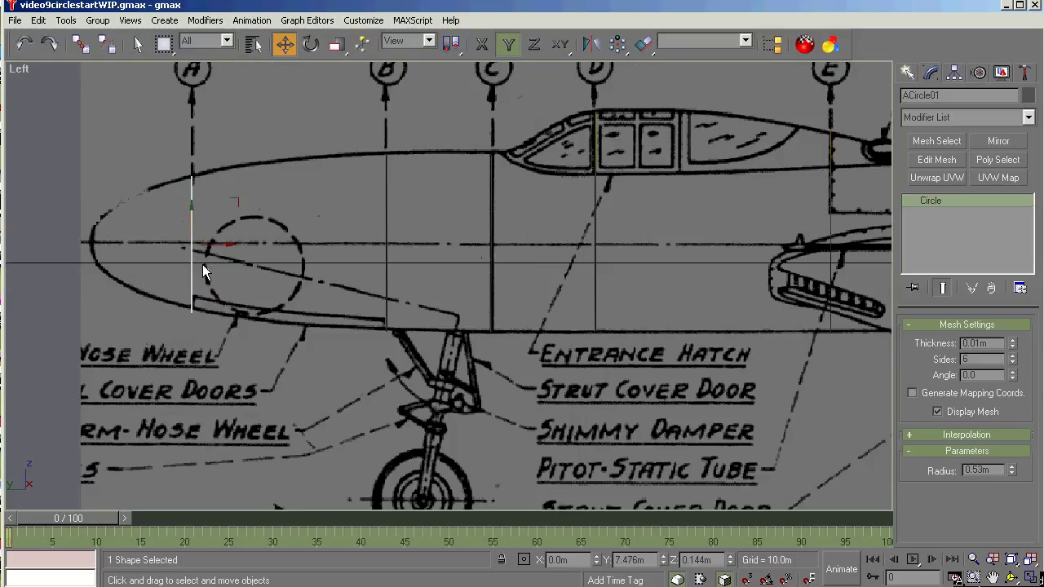
Nudge ACircle01 up to Z 0.176m and onto the nose line, then deselect.
left_click(193, 212)
left_click_drag(193, 212, 193, 210)
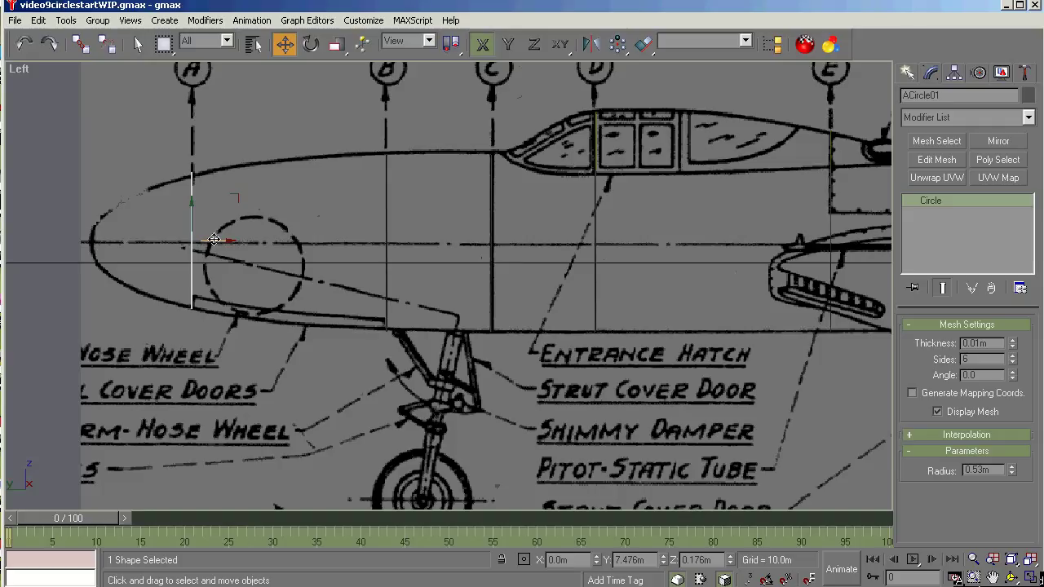
left_click_drag(214, 241, 214, 241)
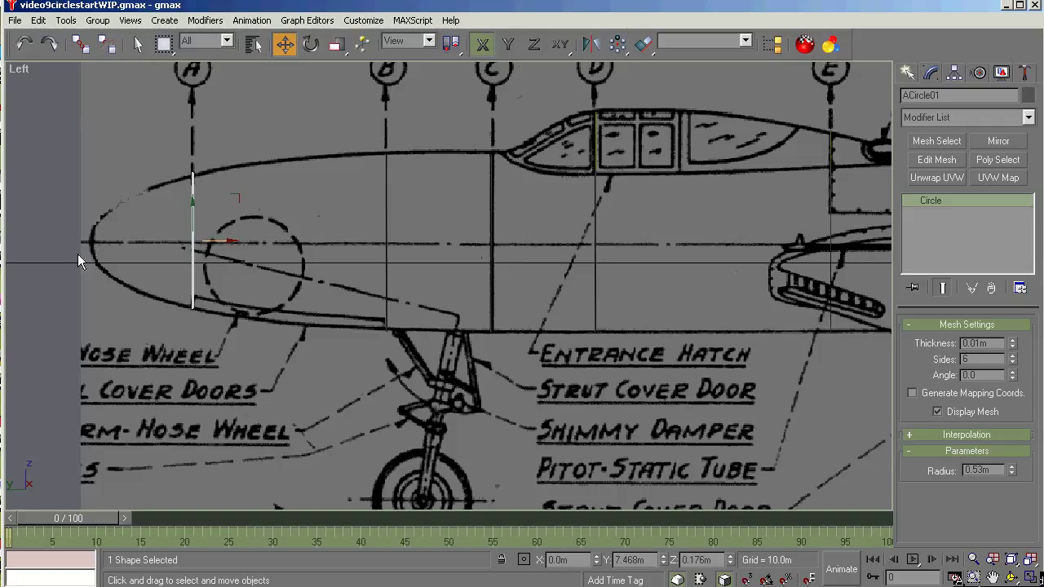
scroll(77, 254, "down", 3)
left_click(385, 387)
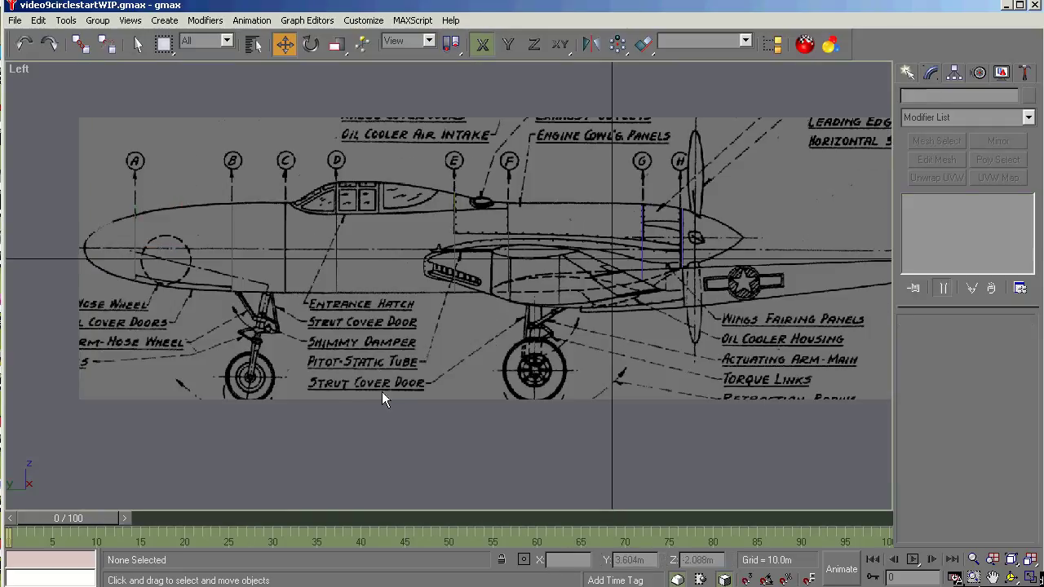
Select the ten circles in a User view, hide all unselected objects, and zoom to fit.
left_click(1011, 577)
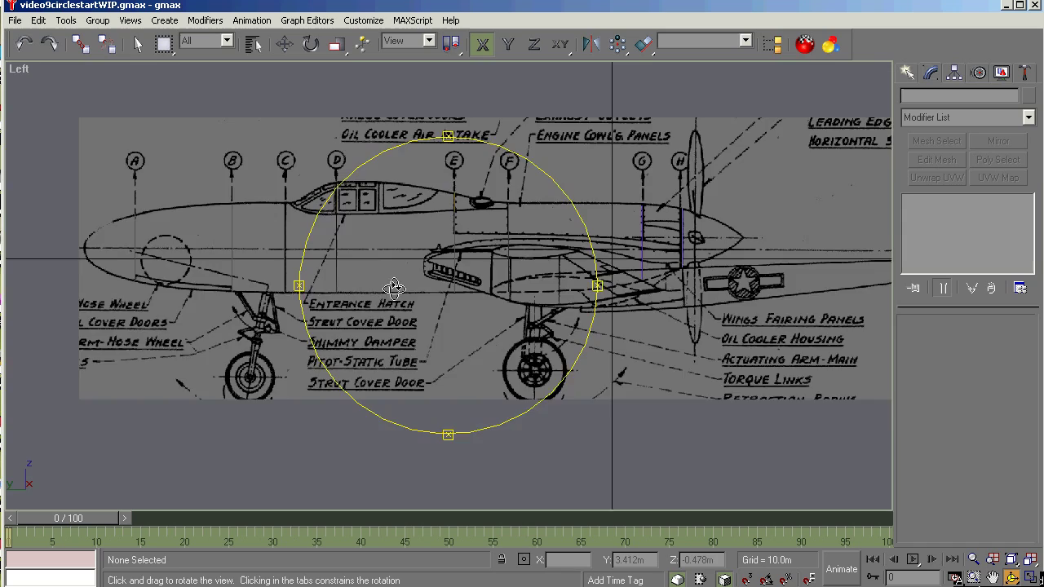
left_click_drag(392, 291, 460, 302)
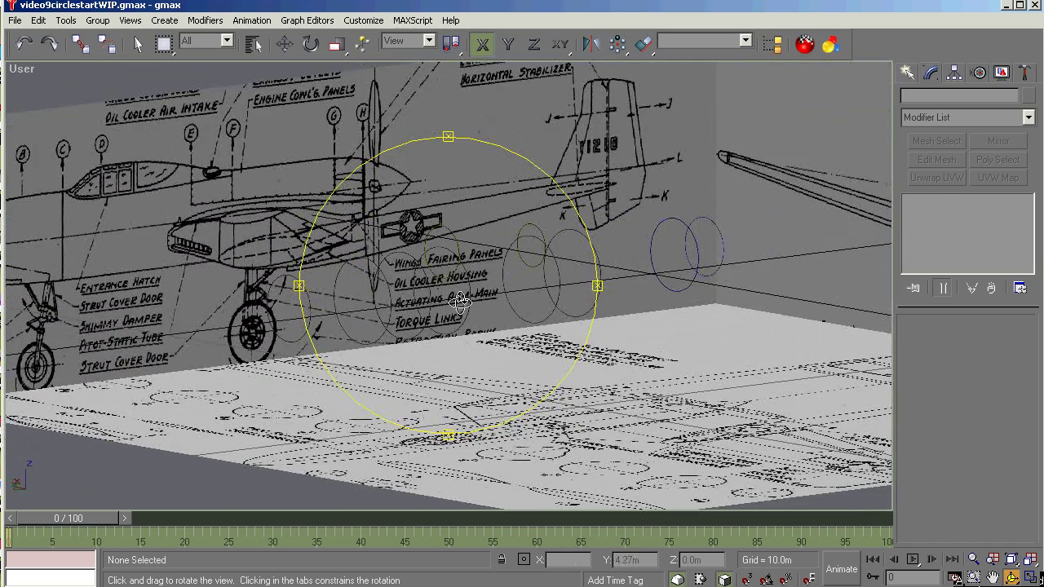
scroll(498, 253, "down", 5)
right_click(478, 417)
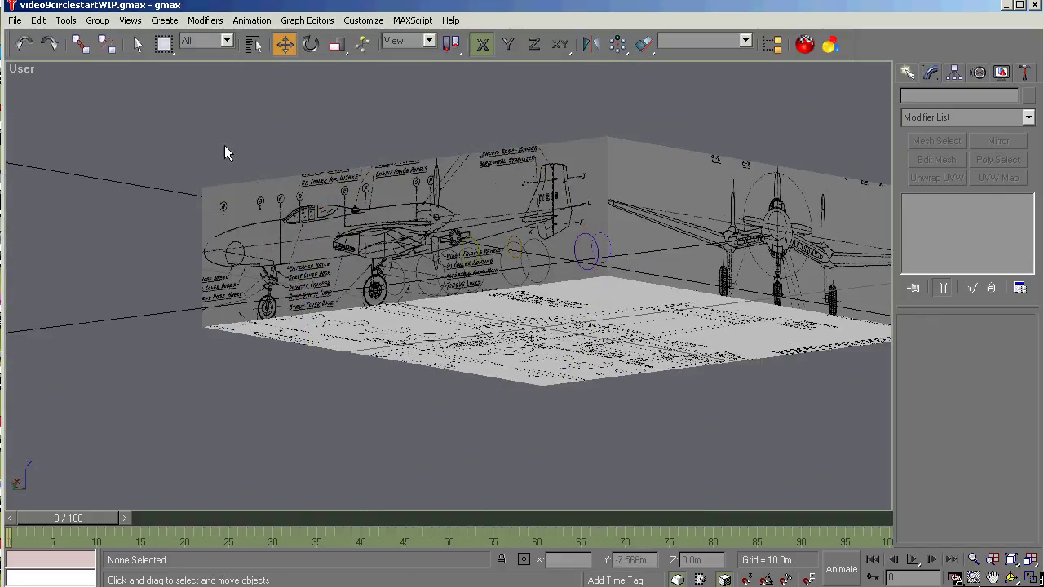
left_click_drag(224, 145, 695, 427)
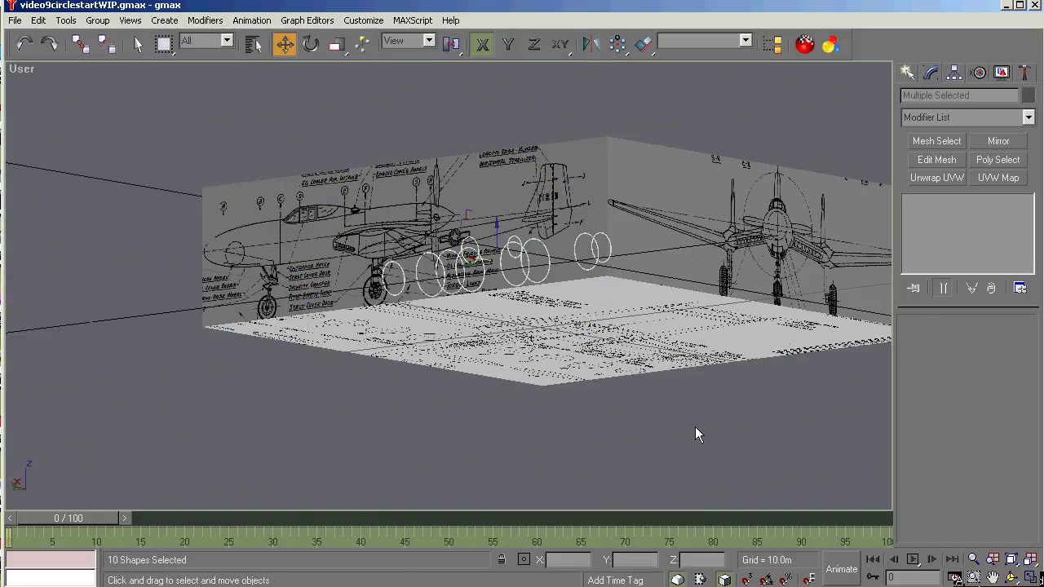
left_click(1002, 73)
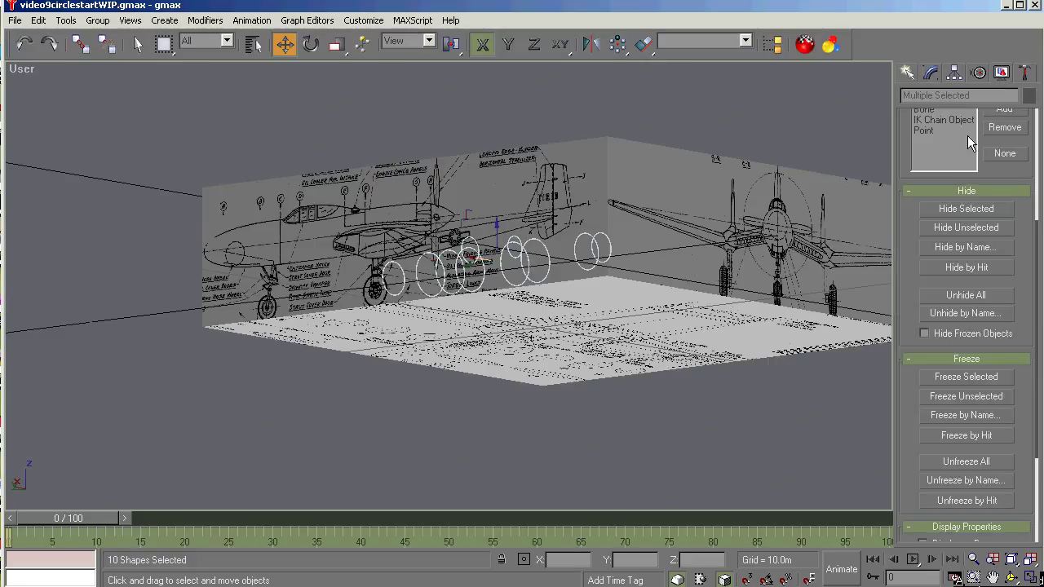
left_click(966, 228)
left_click(998, 560)
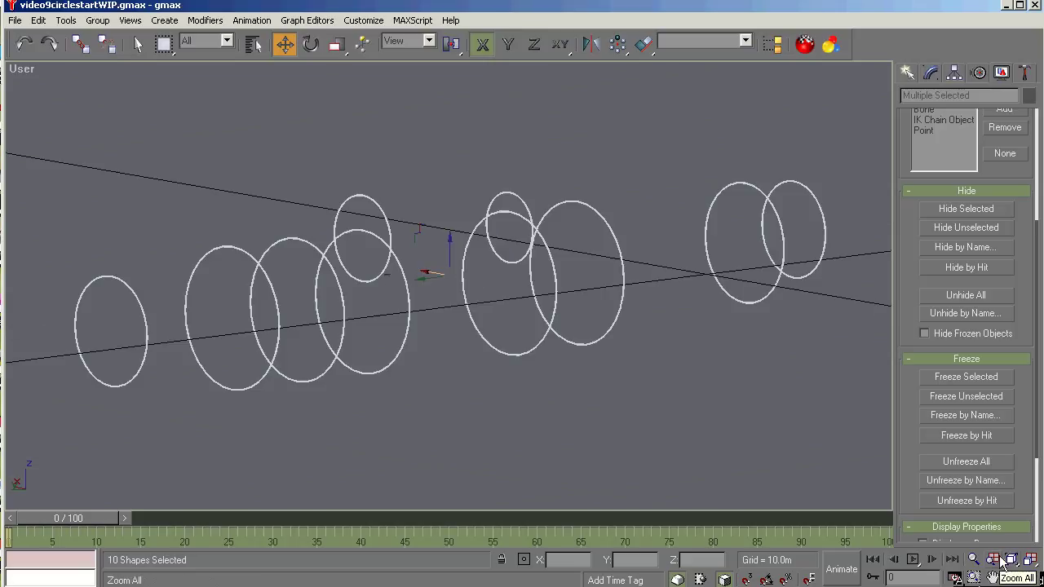
Re-orbit, select the two small canopy-top circles, and hide them.
left_click(1012, 578)
left_click_drag(533, 402, 564, 383)
left_click_drag(478, 375, 509, 408)
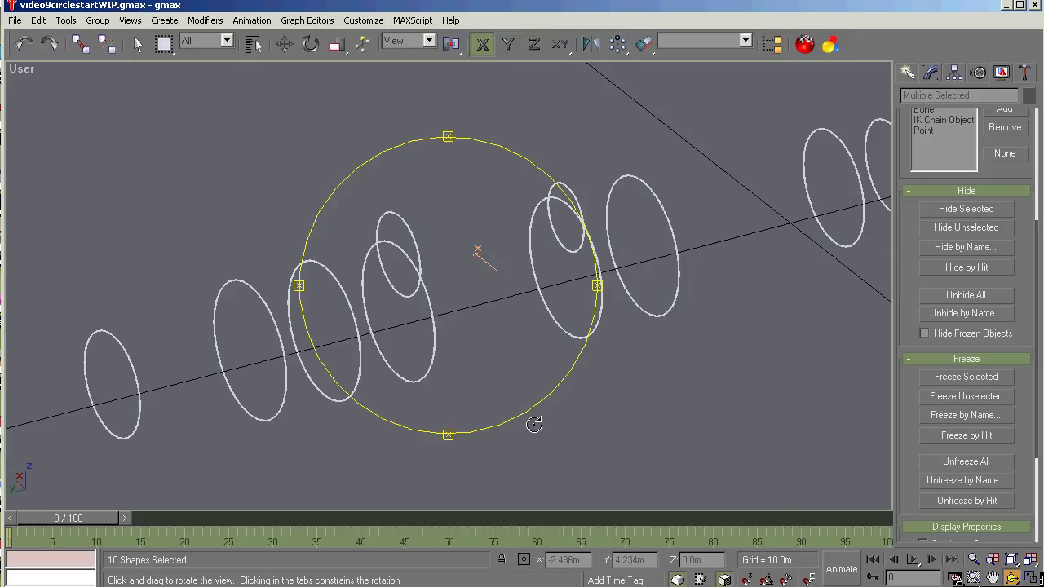
key("w")
left_click(412, 175)
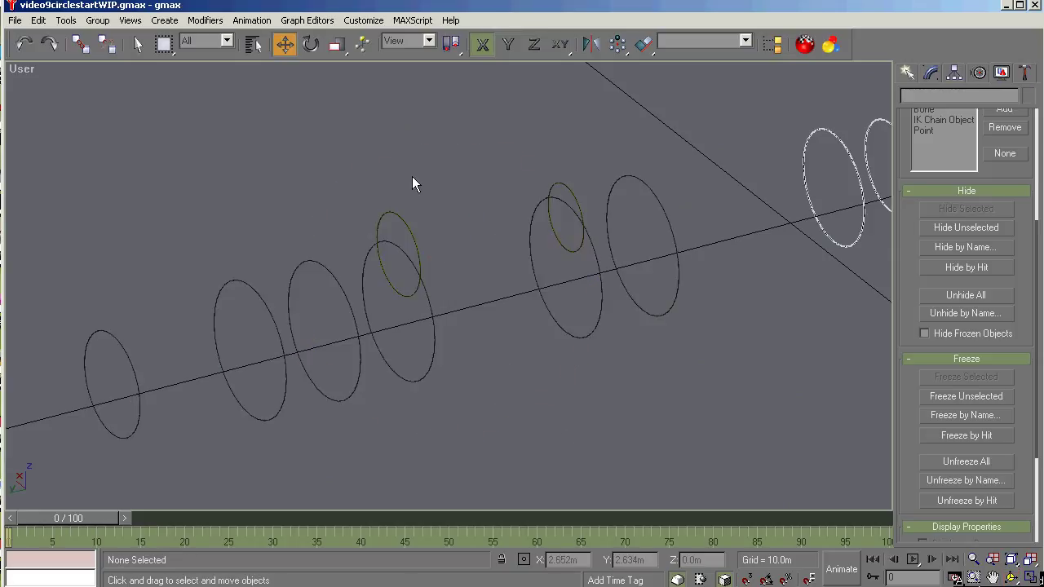
left_click_drag(414, 181, 385, 216)
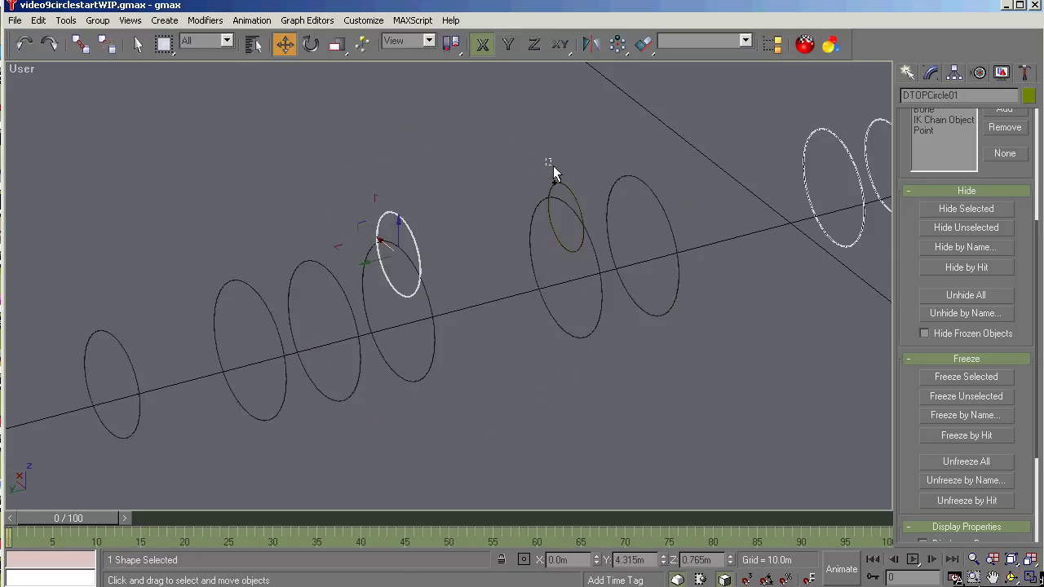
left_click_drag(553, 172, 569, 205, "ctrl")
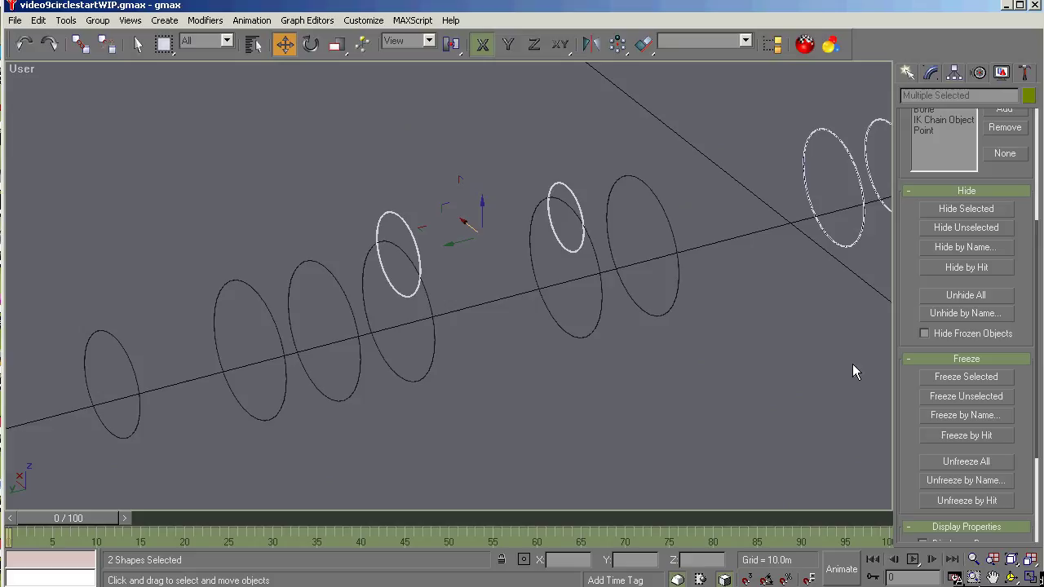
left_click(975, 209)
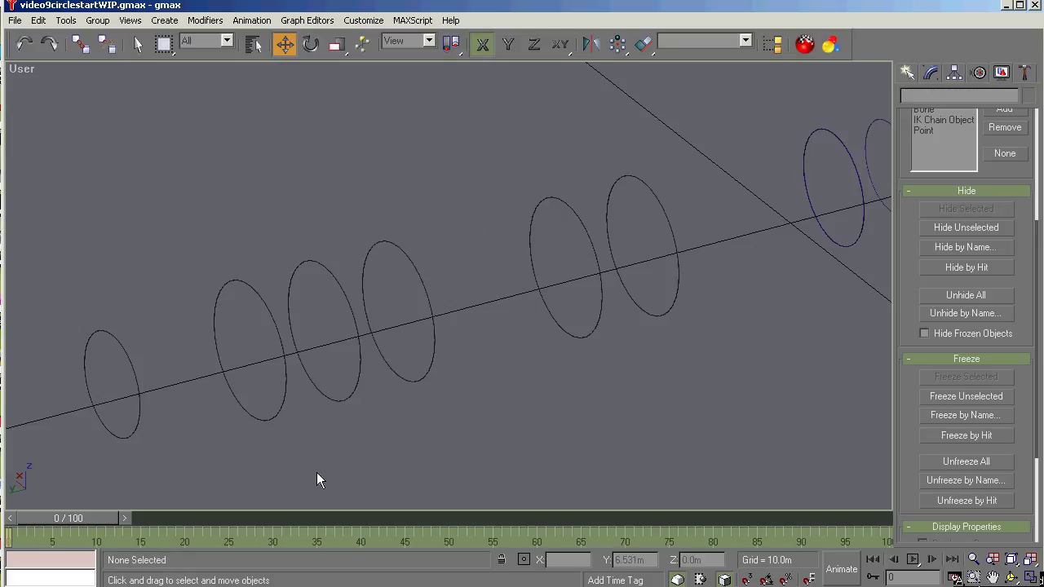
Select nose circle ACircle01, apply Edit Spline from the Modifier List, and scroll to Geometry.
left_click_drag(137, 280, 113, 339)
scroll(117, 246, "down", 3)
scroll(122, 253, "up", 1)
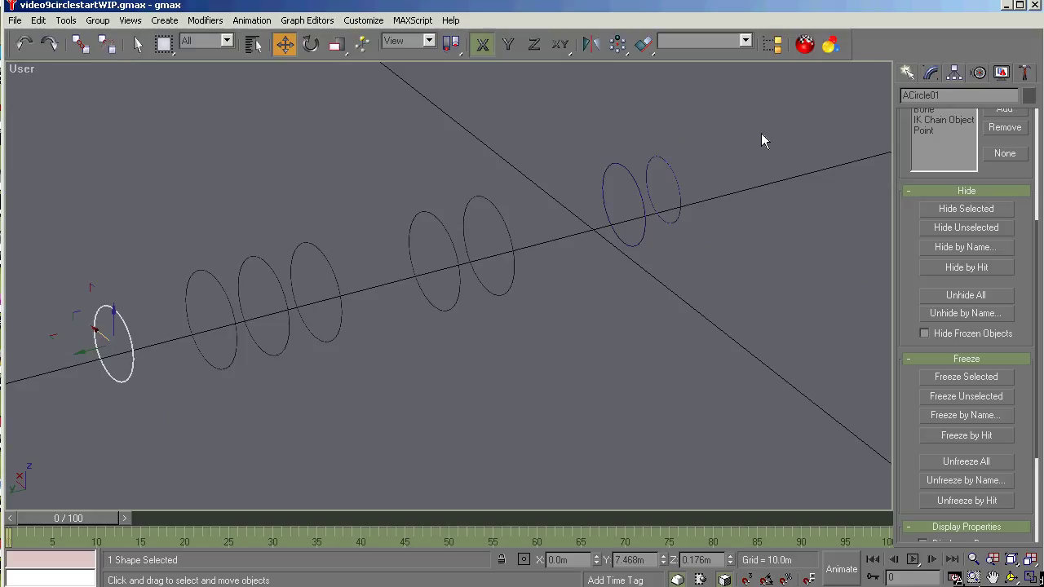
left_click(932, 73)
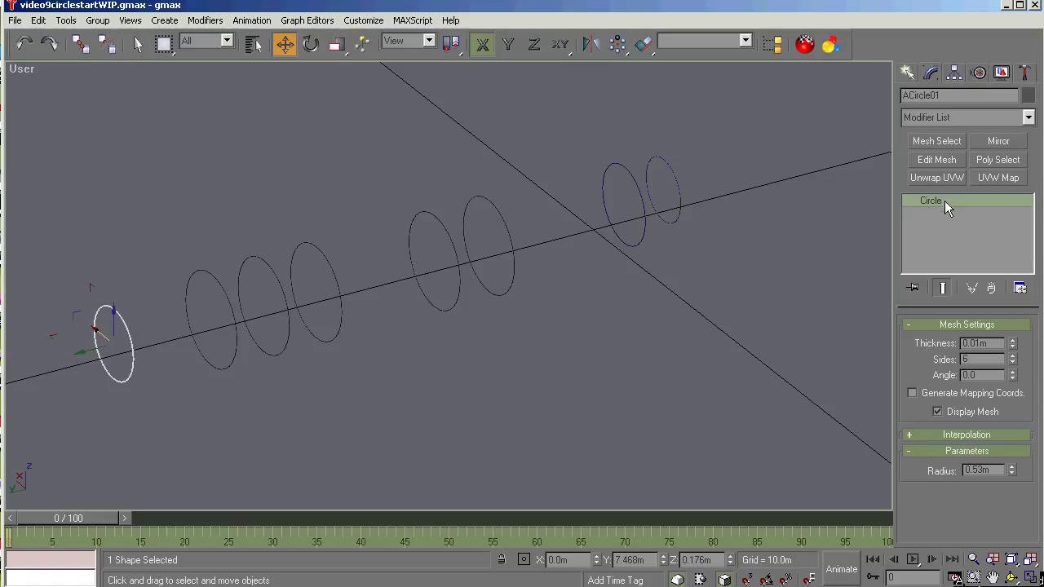
left_click(1029, 117)
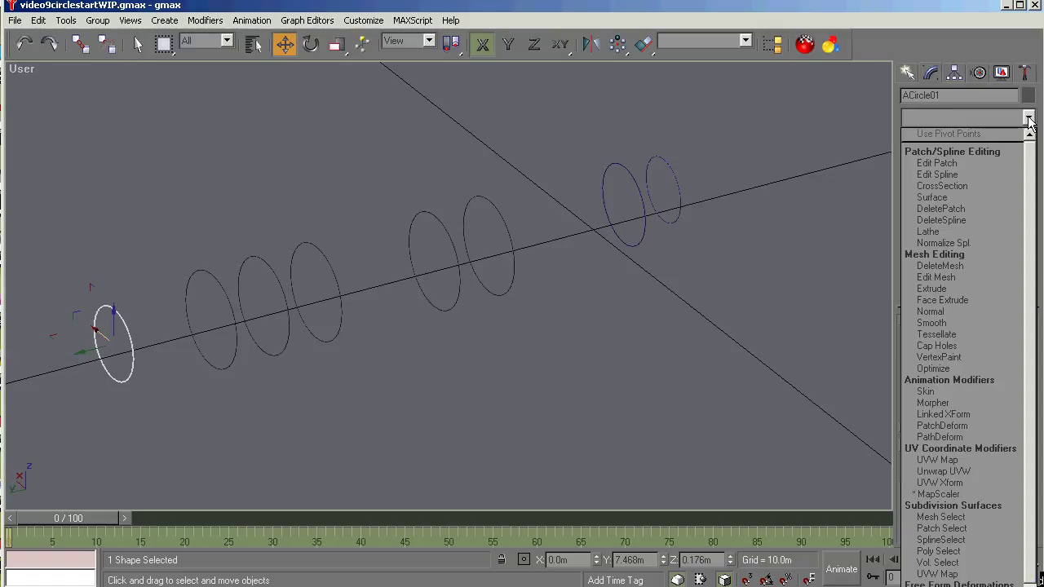
left_click(947, 175)
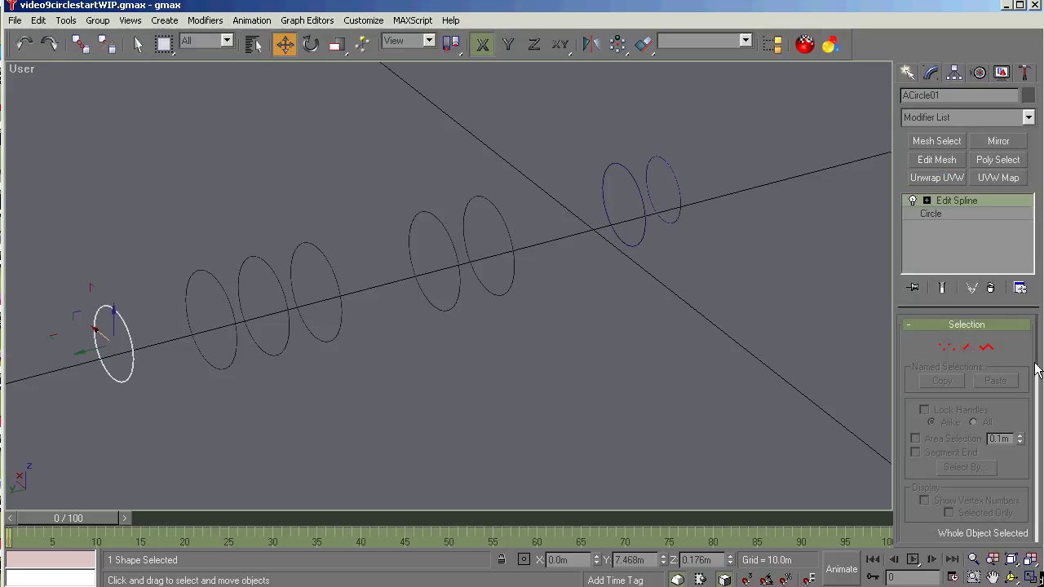
left_click_drag(1038, 377, 1038, 432)
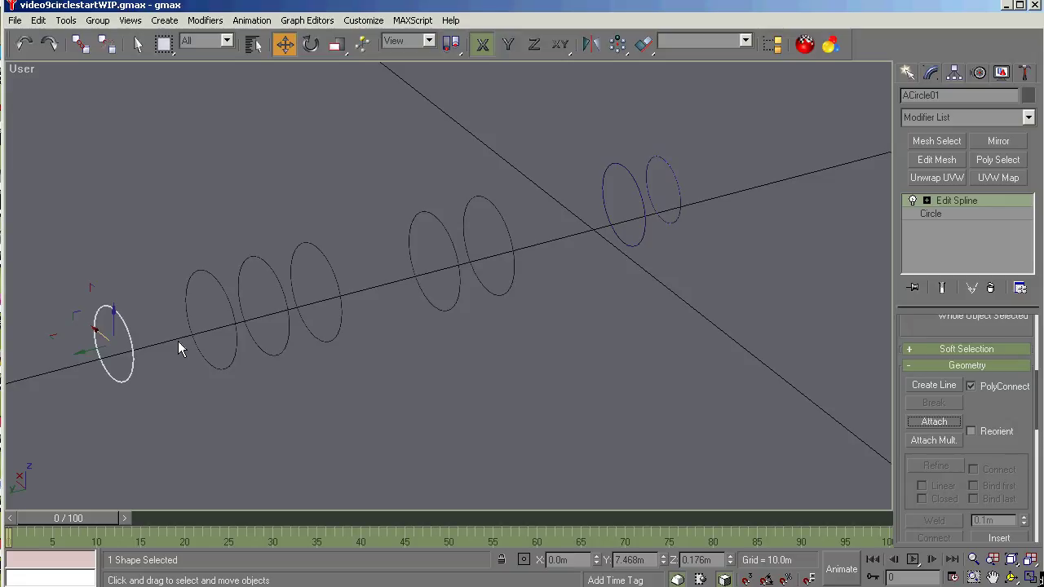
Attach the seven remaining circles to ACircle01, then confirm in Select by Name that only ACircle01 remains.
left_click(932, 423)
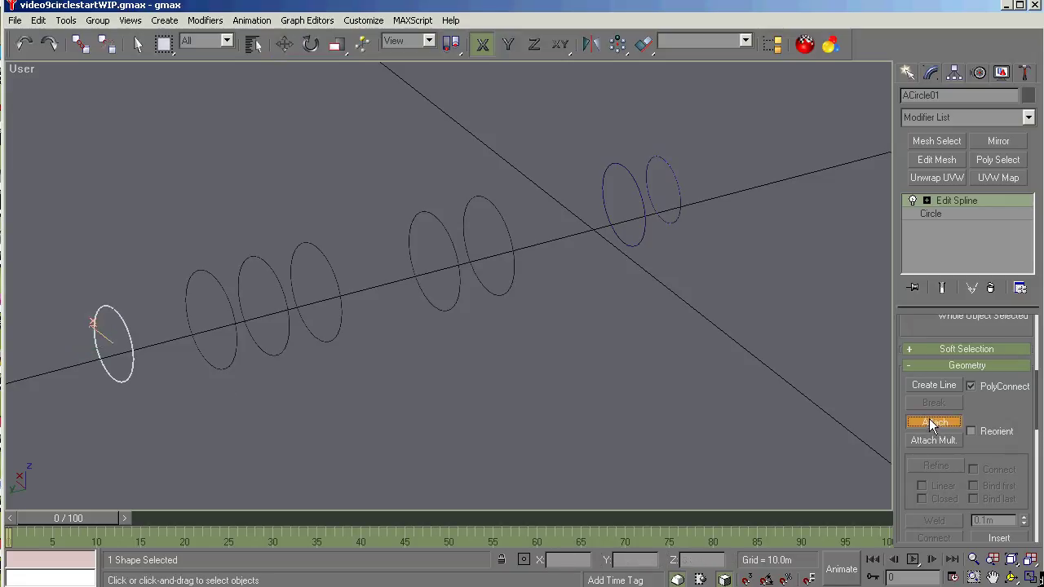
left_click(216, 368)
left_click(282, 352)
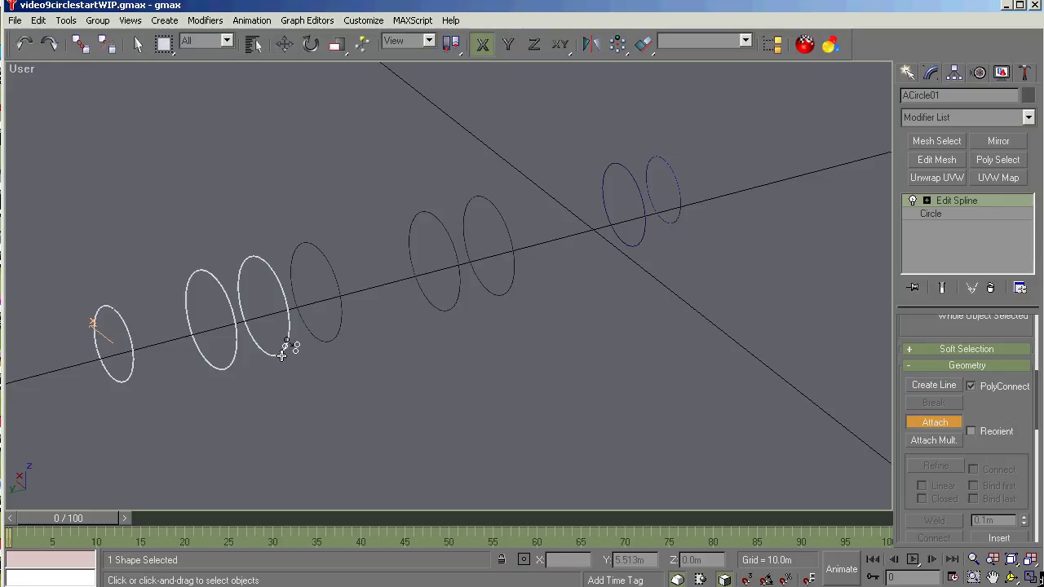
left_click(339, 338)
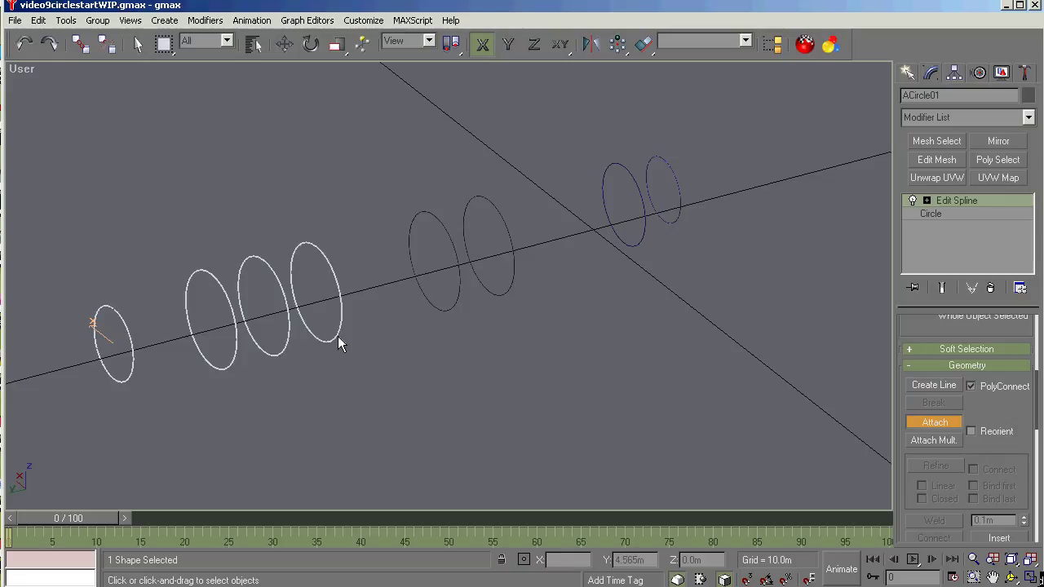
left_click(441, 303)
left_click(487, 286)
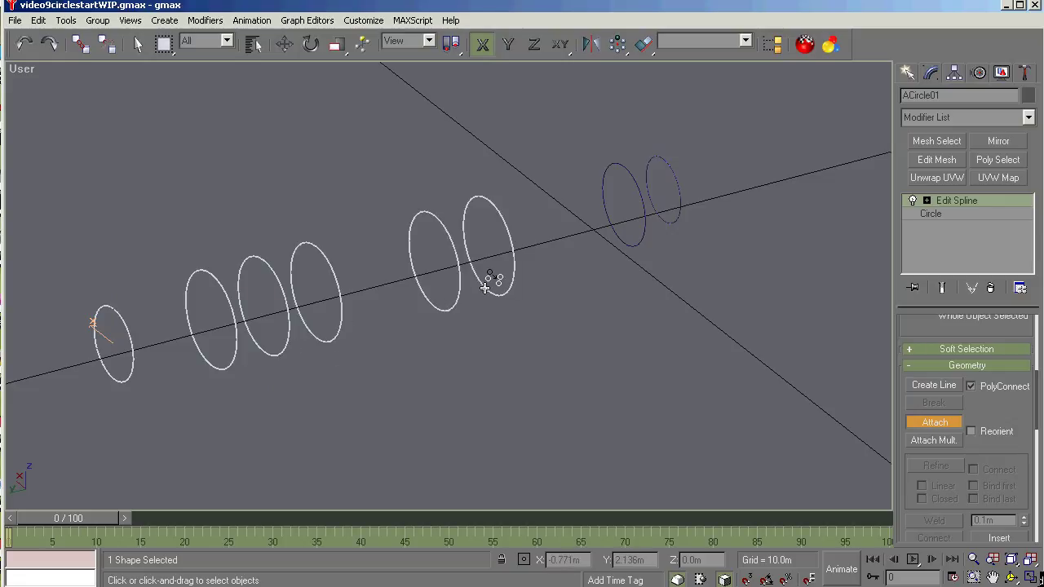
left_click(633, 242)
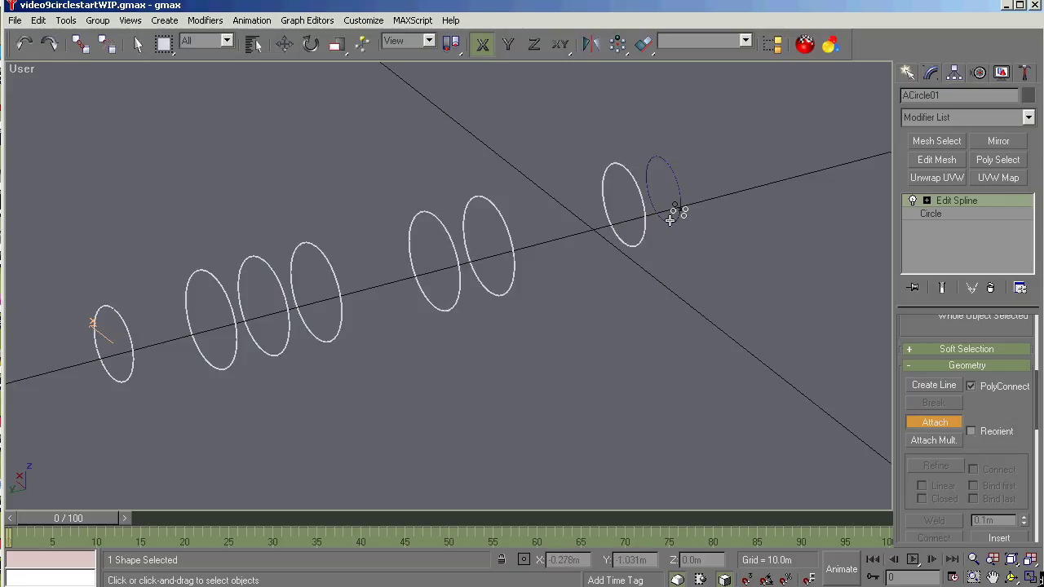
left_click(670, 219)
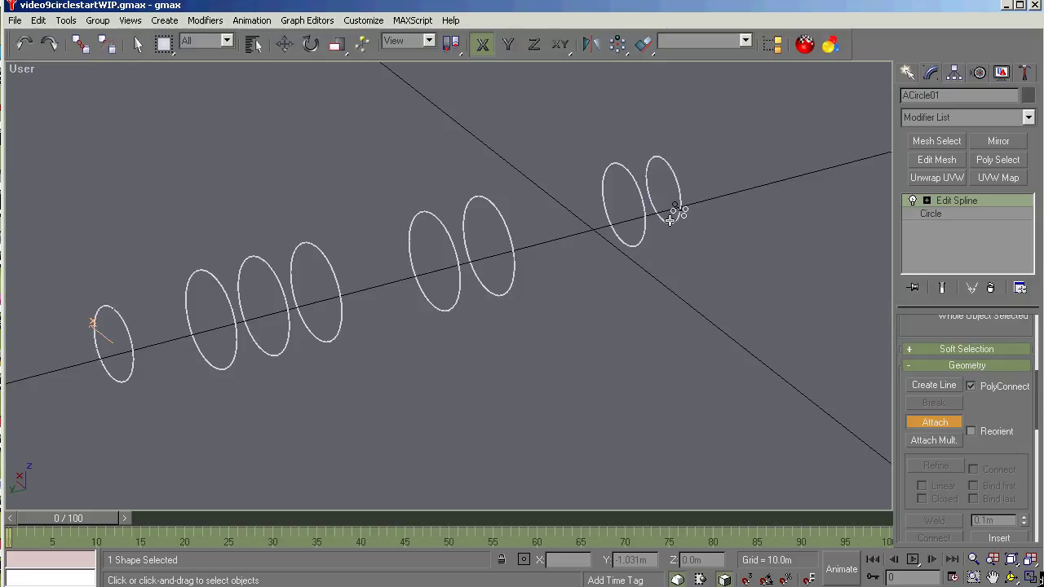
left_click(932, 426)
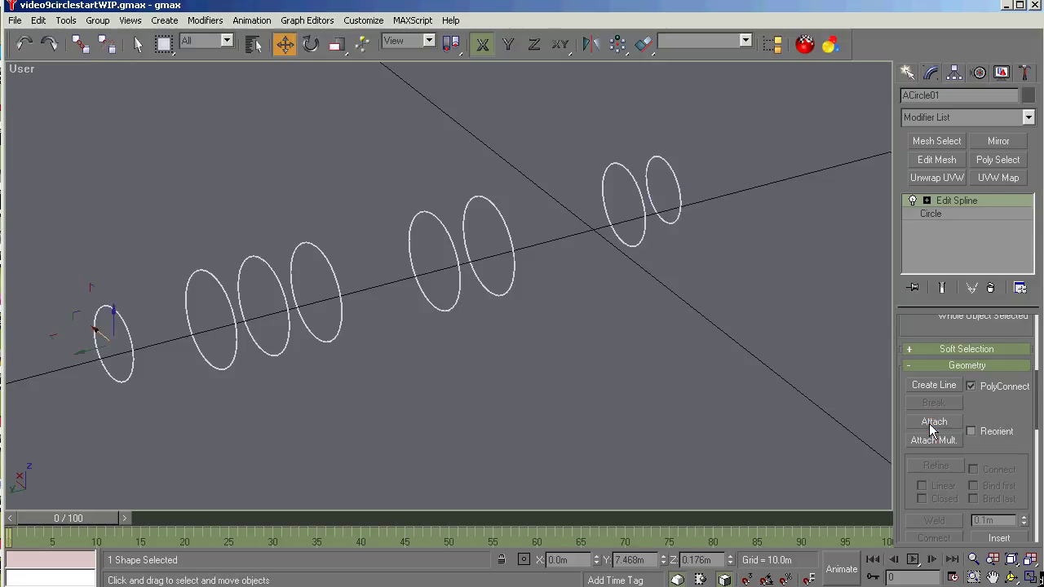
left_click(253, 45)
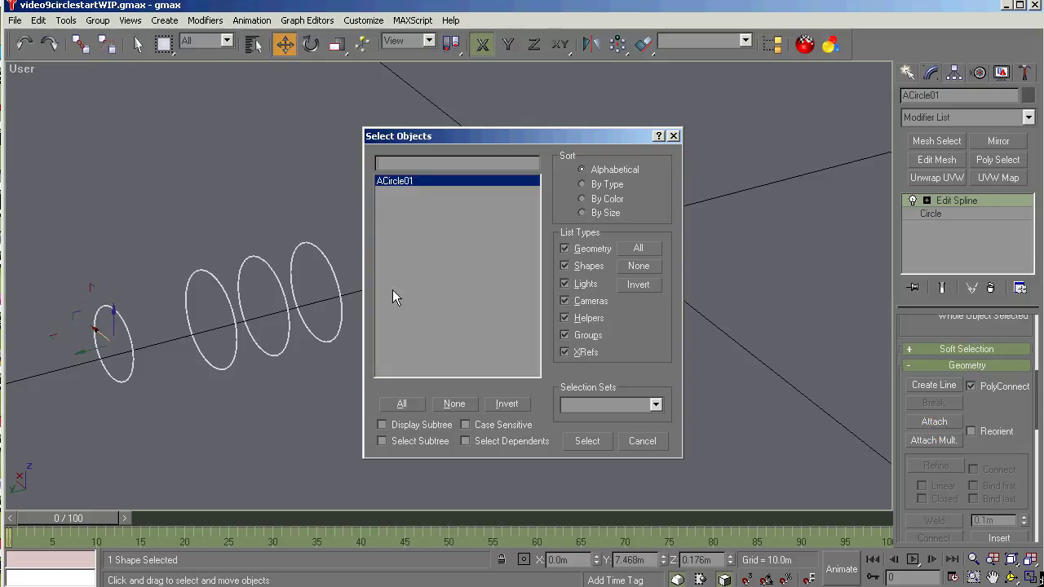
Add a CrossSection modifier to ACircle01 so lengthwise splines link the eight circles.
left_click(640, 441)
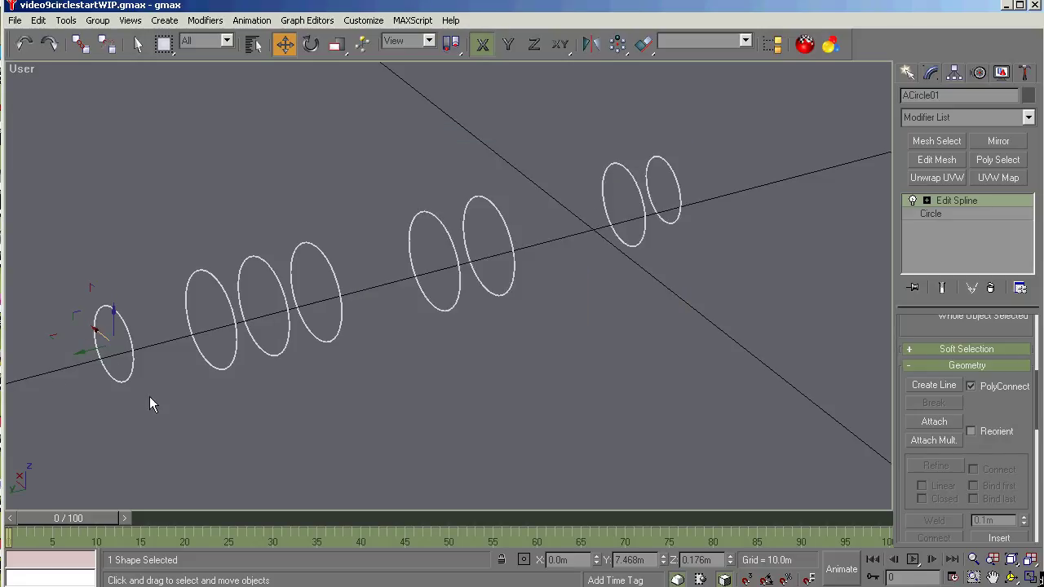
left_click(1028, 117)
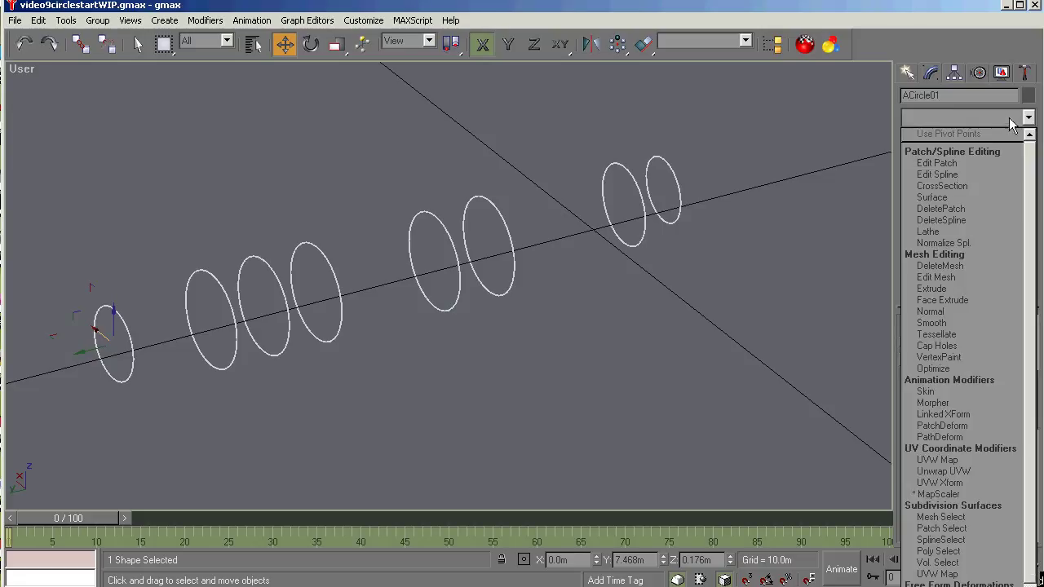
left_click(946, 188)
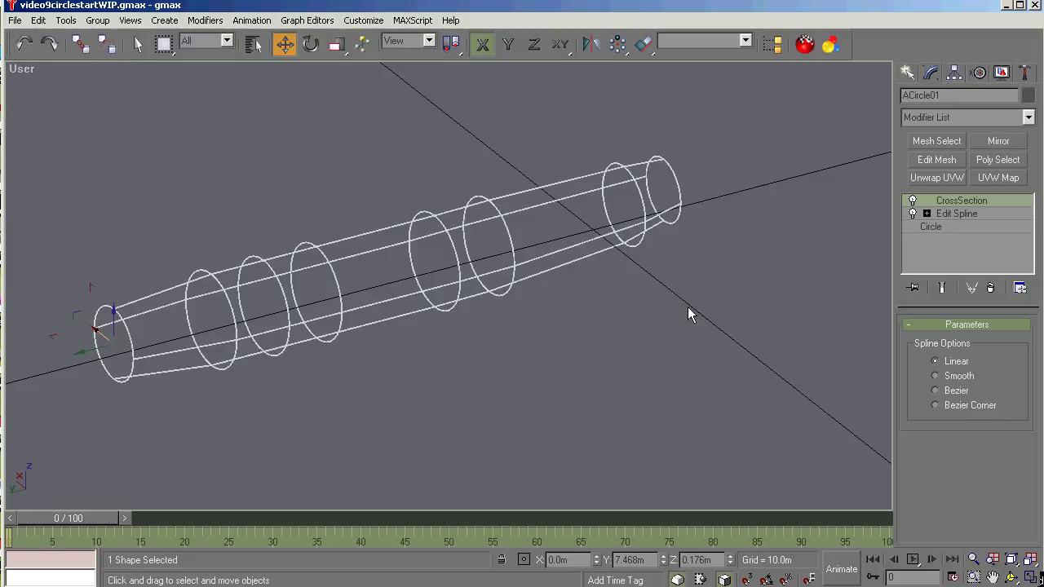
left_click(1029, 118)
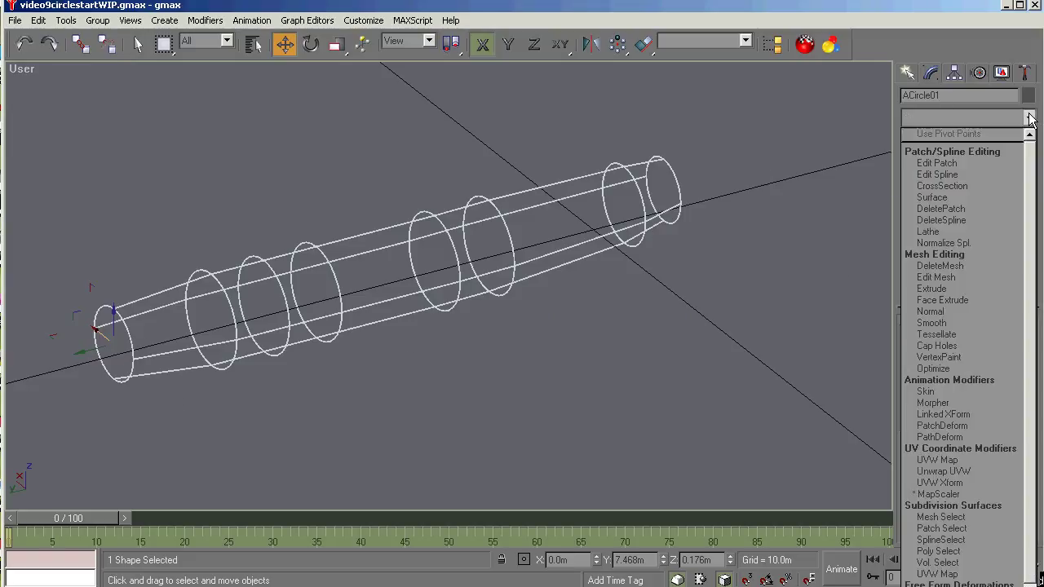
Add a Surface modifier with threshold 0.0m and orbit around the resulting fuselage tube.
left_click(944, 198)
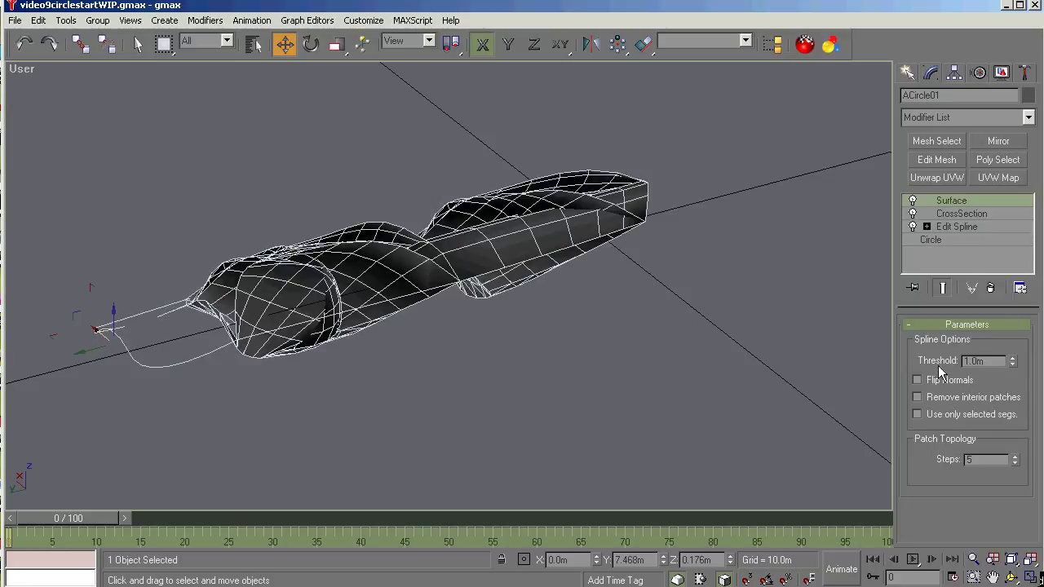
double_click(999, 360)
type("0")
key("Return")
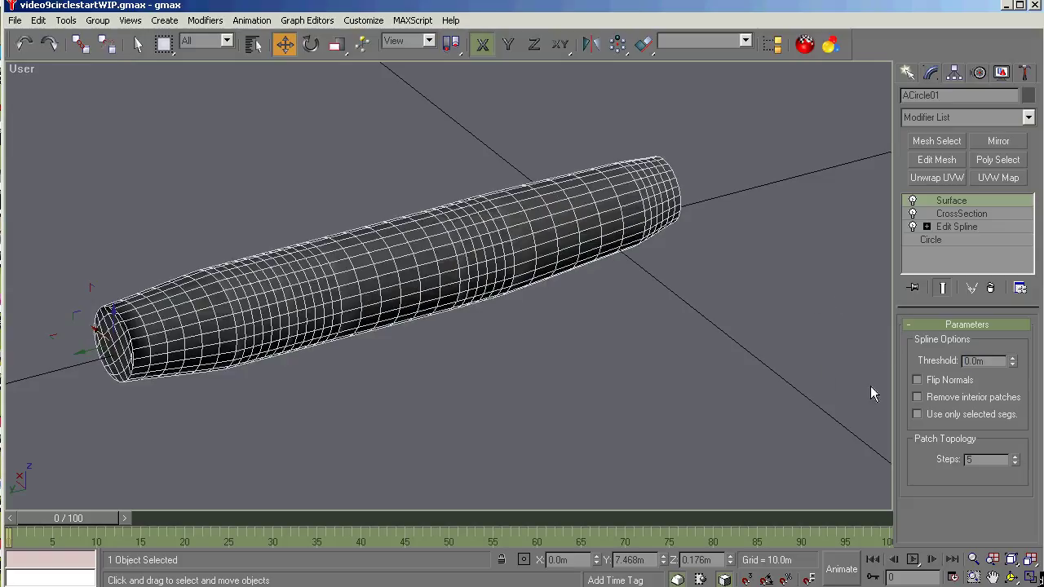
left_click(1012, 577)
left_click_drag(429, 354, 440, 326)
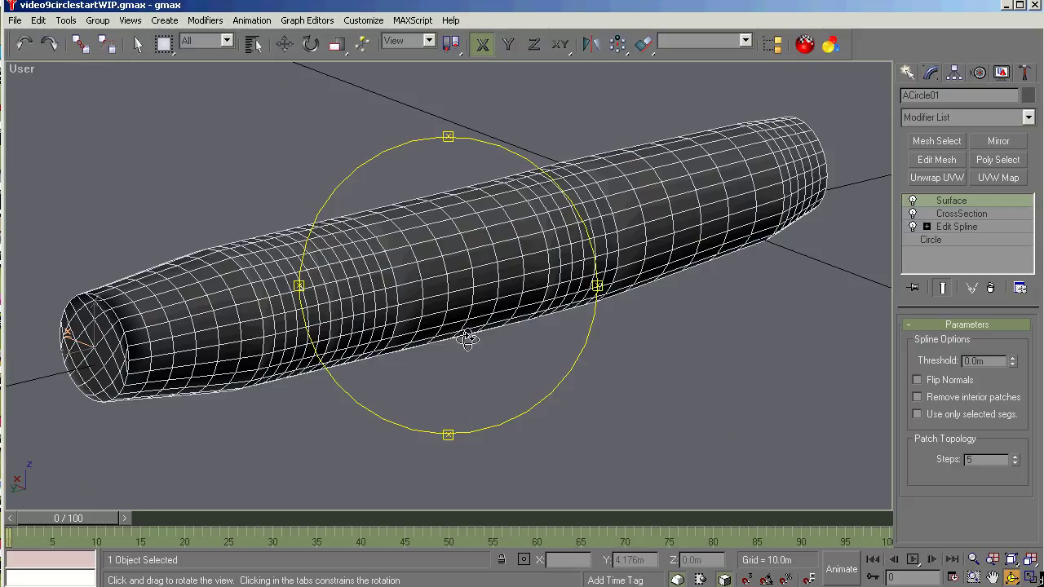
left_click_drag(482, 332, 449, 316)
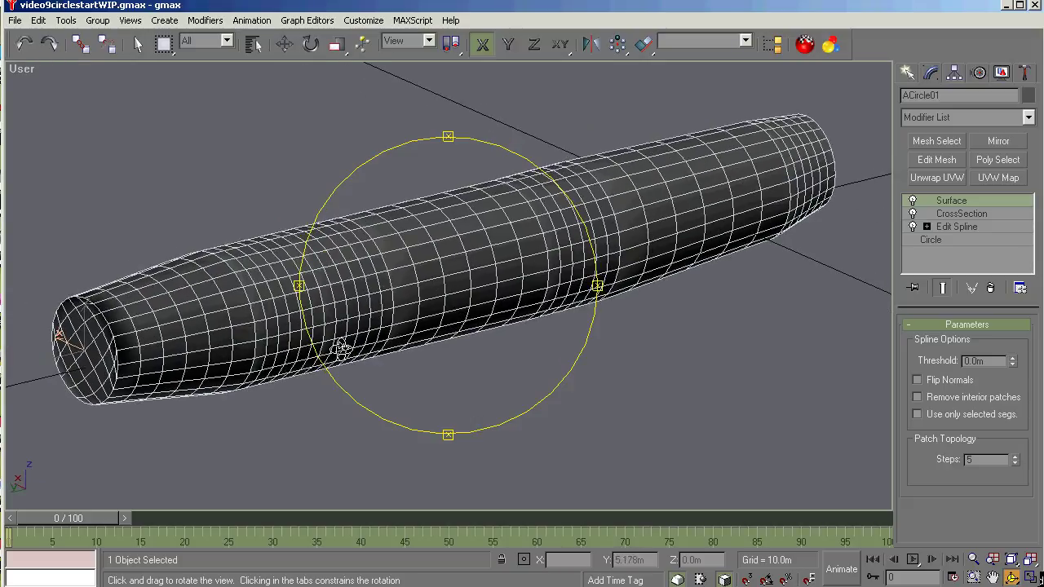
In the Left view, unhide the Box01 blueprint and make the fuselage see-through.
key("l")
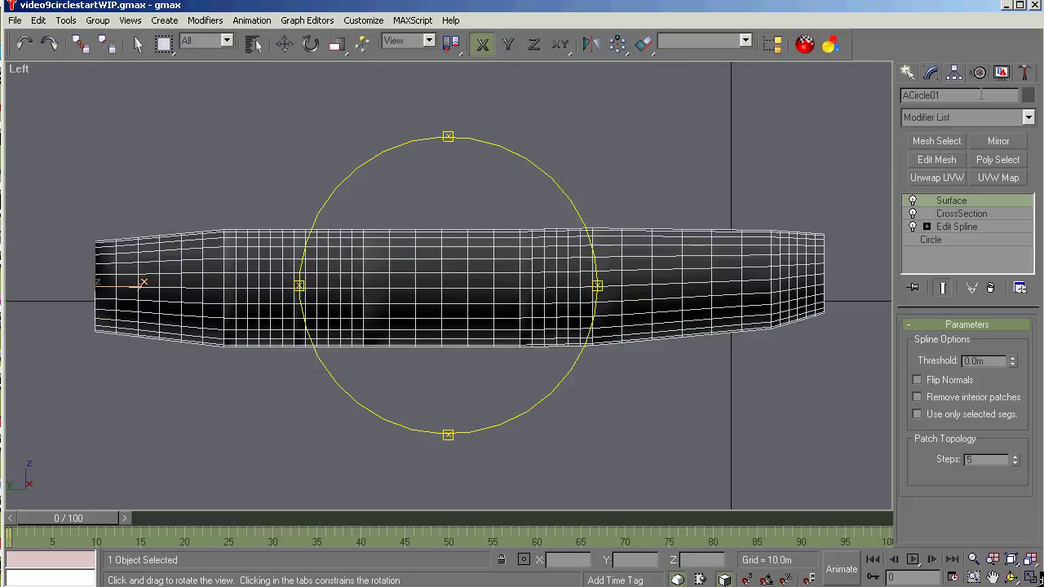
left_click(1001, 73)
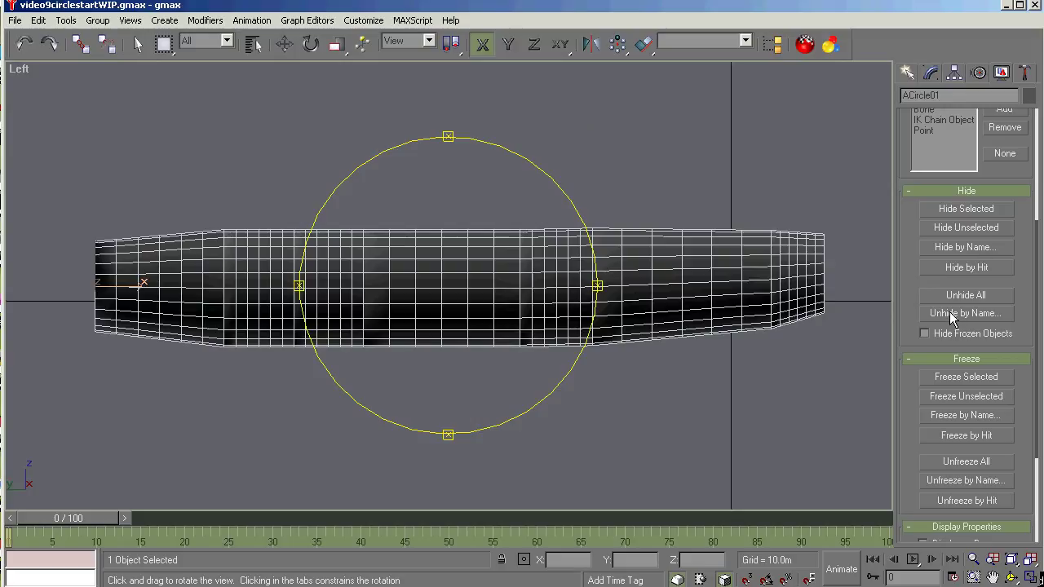
left_click(934, 314)
left_click(387, 192)
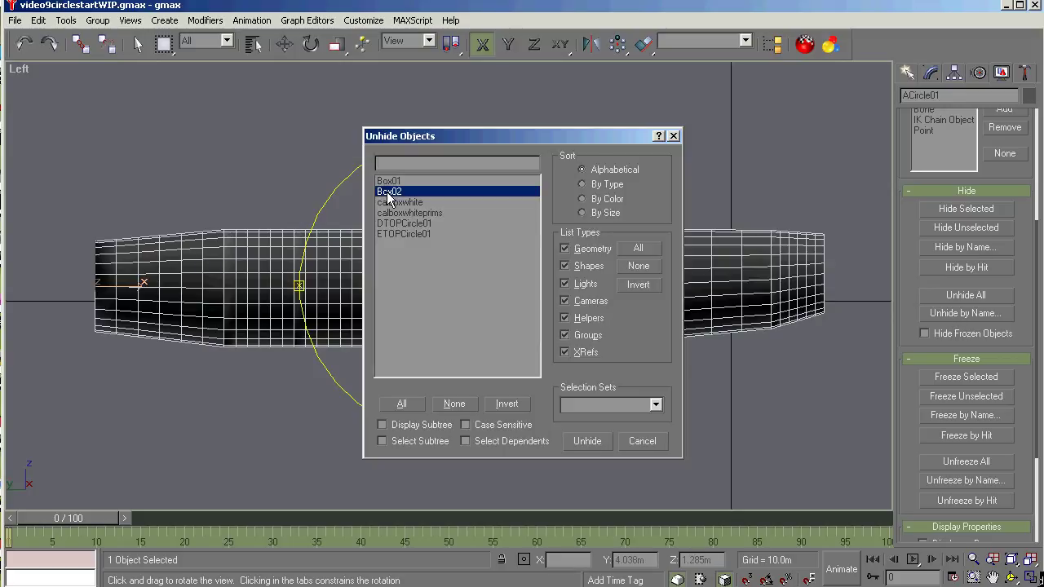
left_click(385, 181)
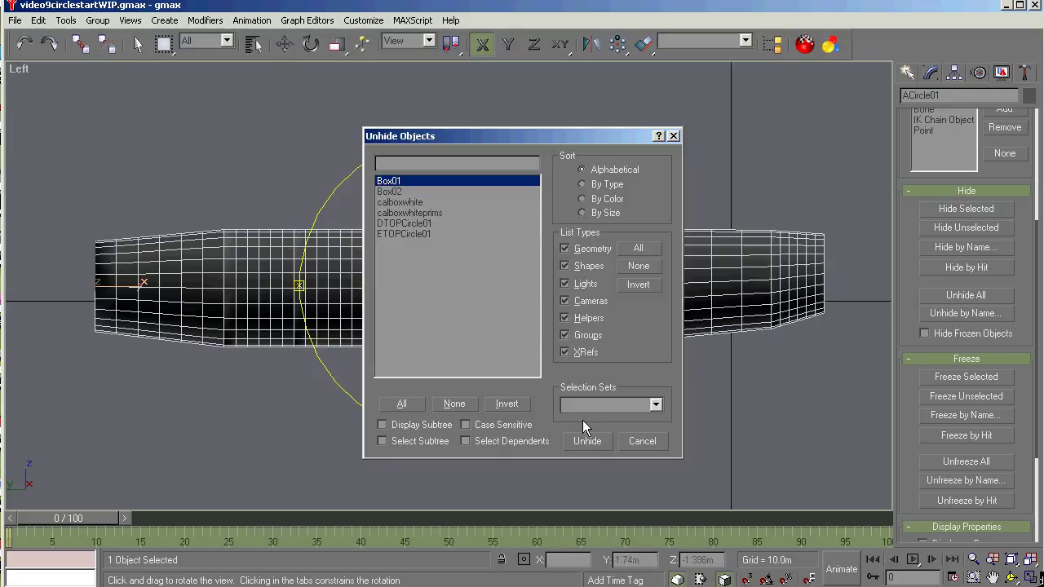
left_click(586, 441)
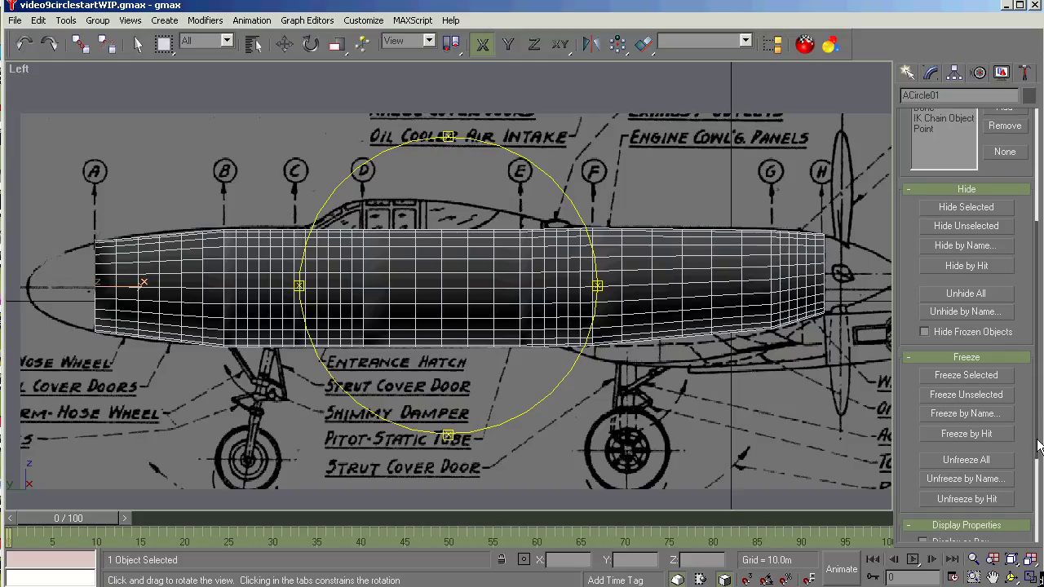
scroll(1030, 431, "down", 5)
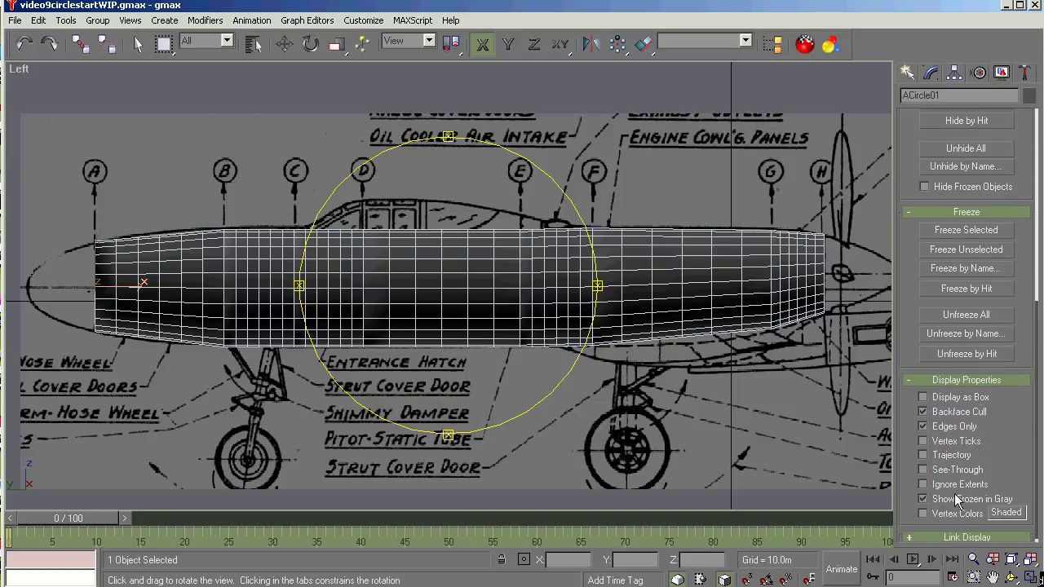
left_click(922, 469)
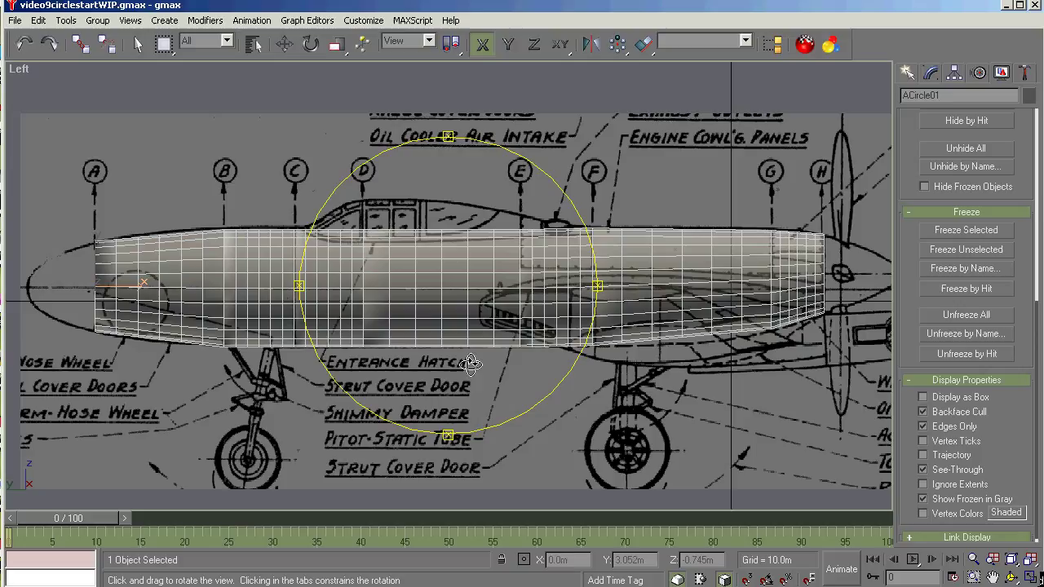
Turn on Remove interior patches in the Surface modifier and orbit to check the tube.
right_click(395, 329)
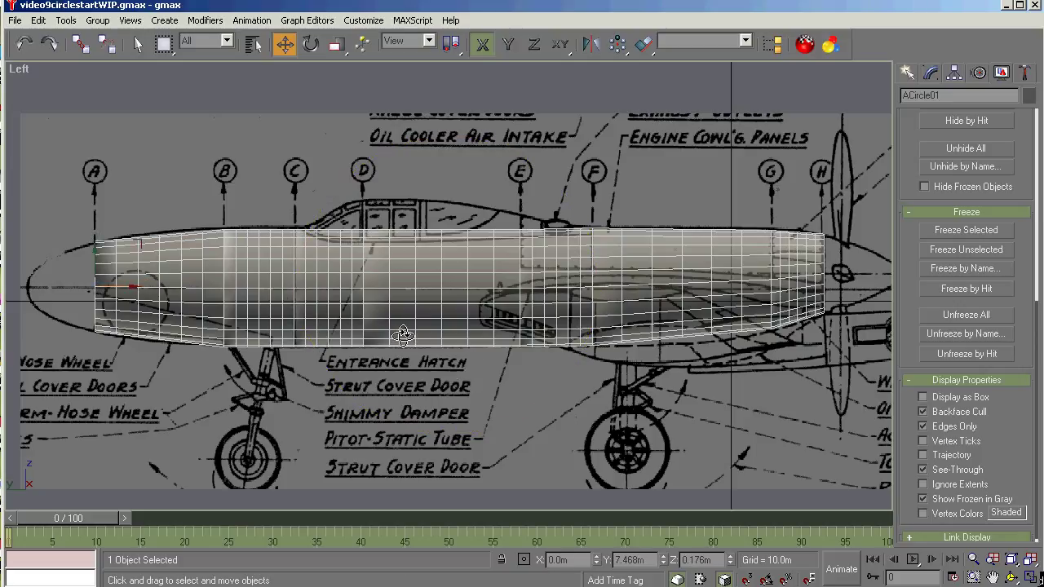
scroll(381, 308, "up", 2)
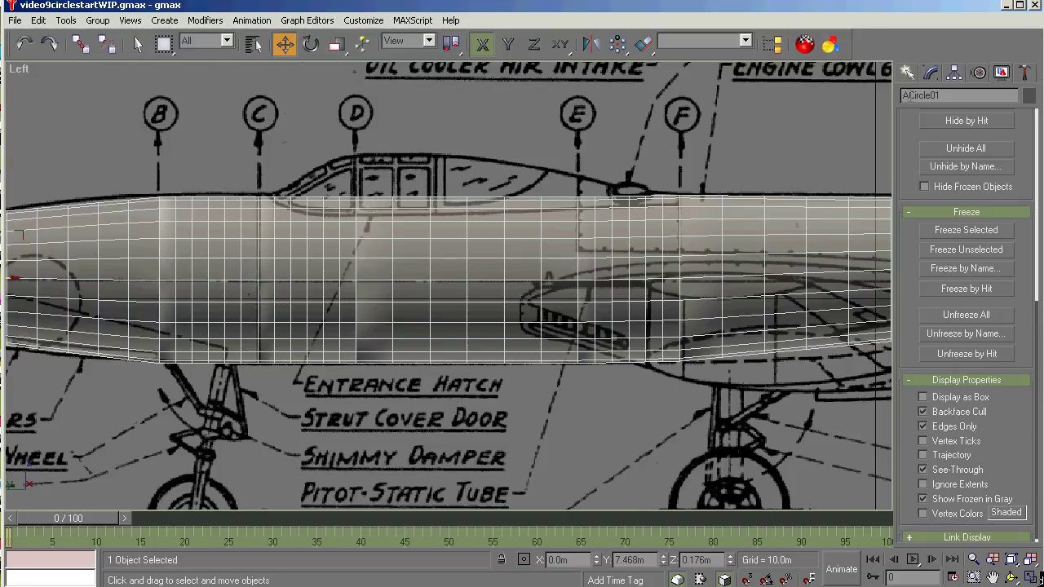
left_click(931, 72)
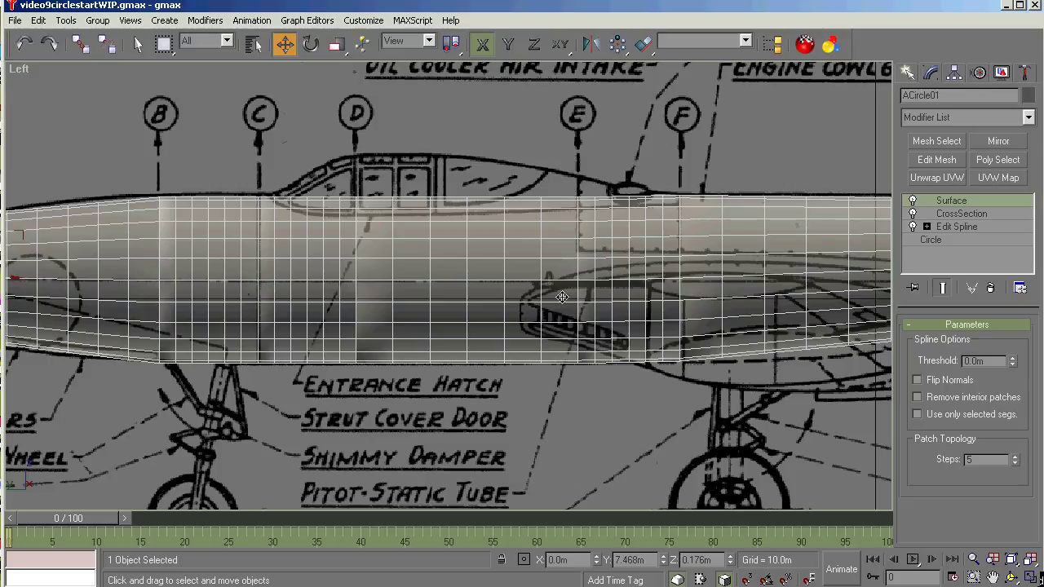
left_click(917, 397)
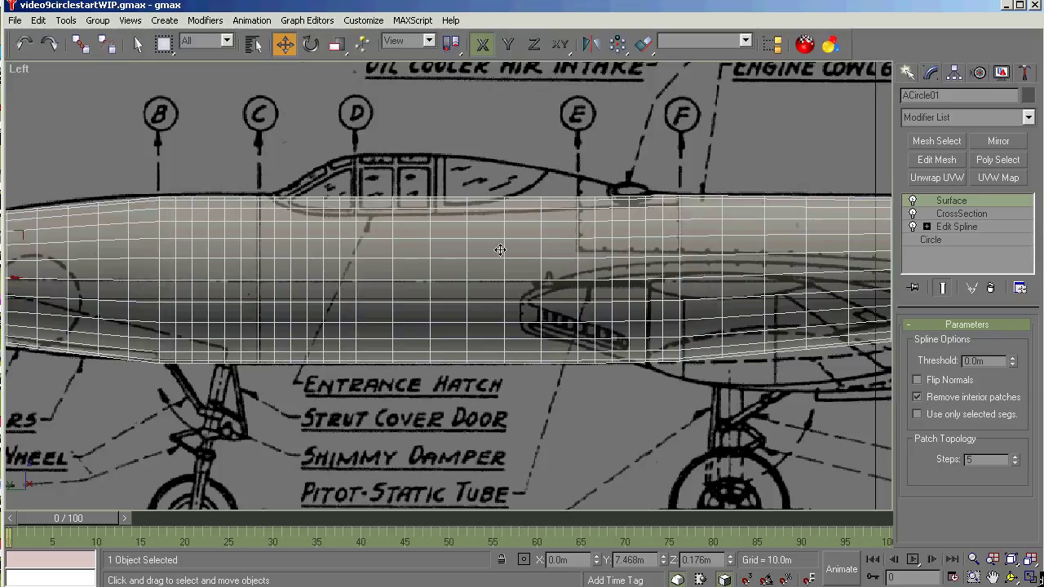
left_click(1012, 577)
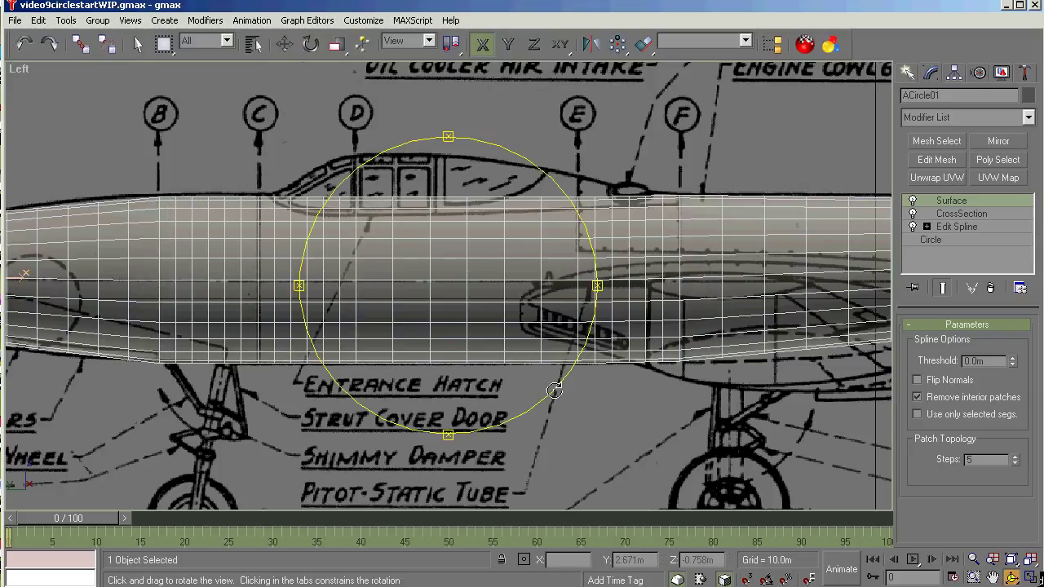
left_click_drag(554, 390, 520, 350)
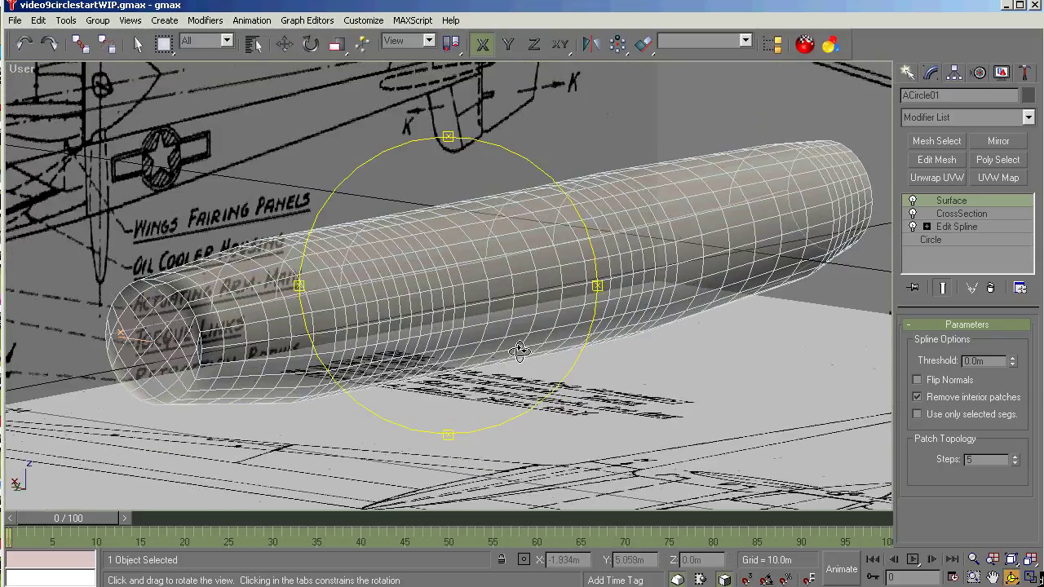
mouse_move(423, 343)
left_mouse_down()
mouse_move(412, 346)
mouse_move(419, 337)
left_mouse_up()
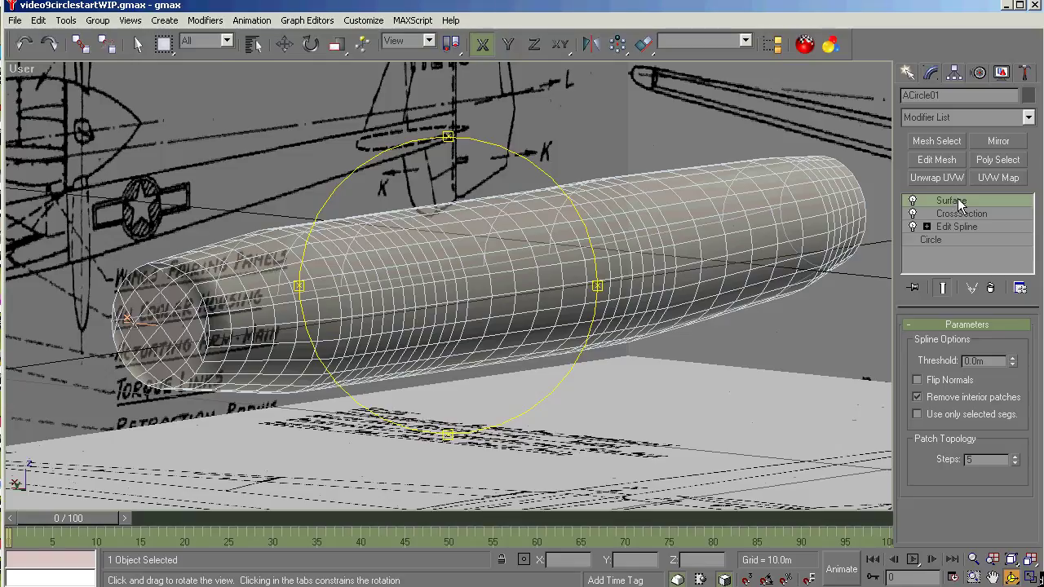
From the Left view, orbit and zoom in on the fuselage's front end over the blueprint.
key("l")
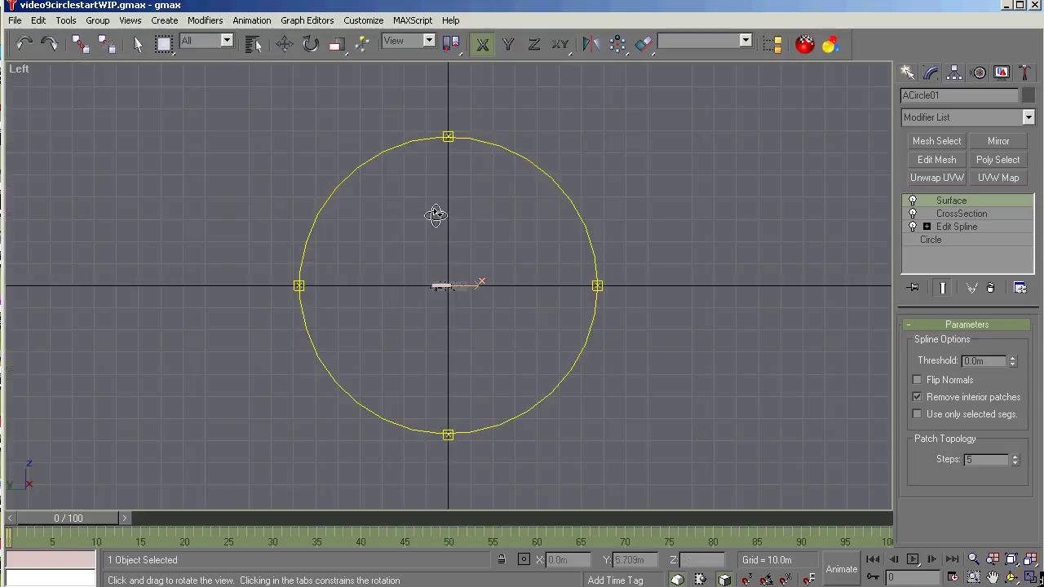
scroll(331, 274, "up", 1)
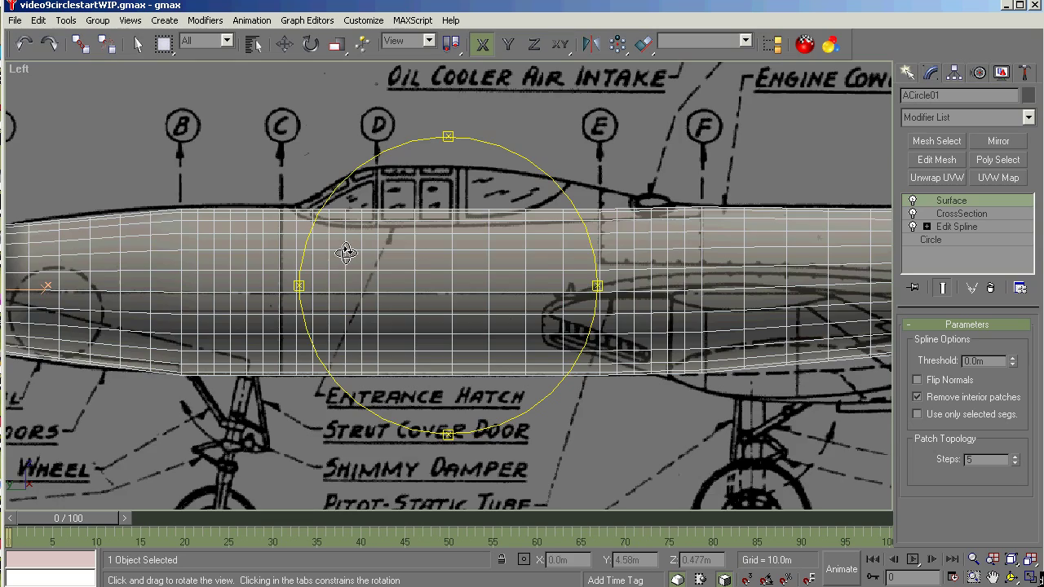
scroll(344, 255, "down", 1)
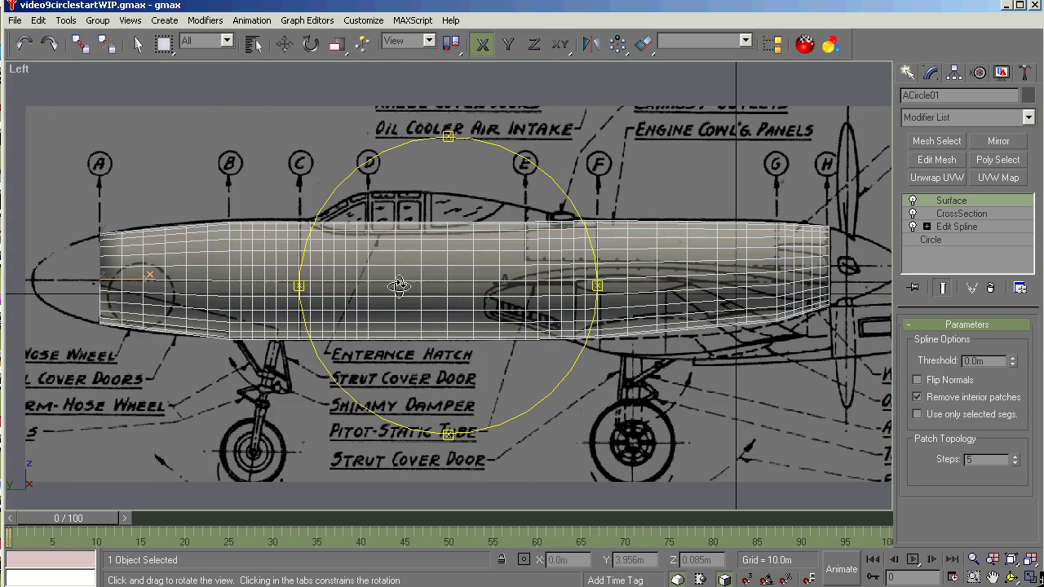
left_click_drag(403, 292, 491, 306)
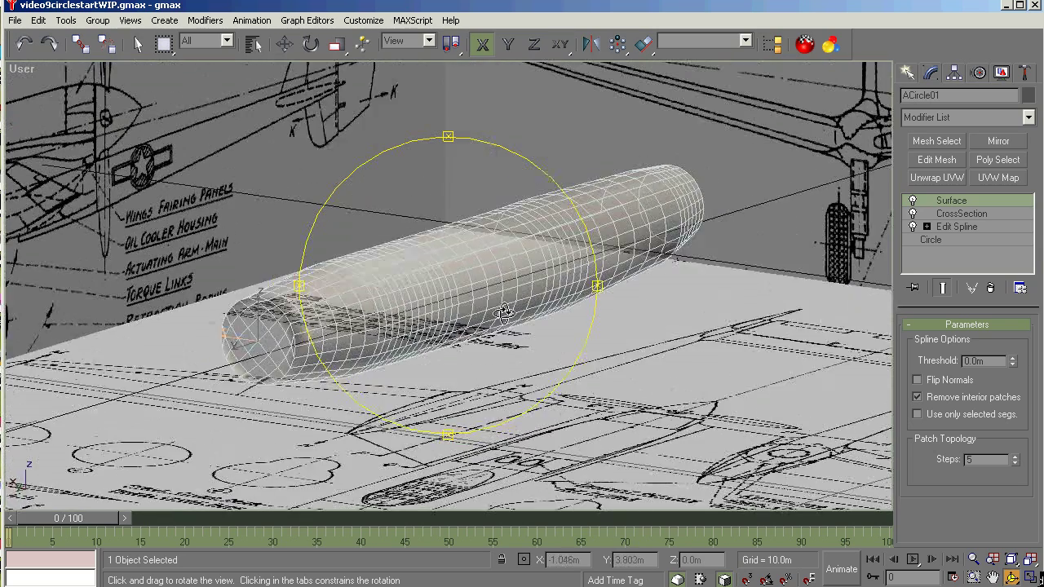
left_click_drag(504, 311, 502, 313)
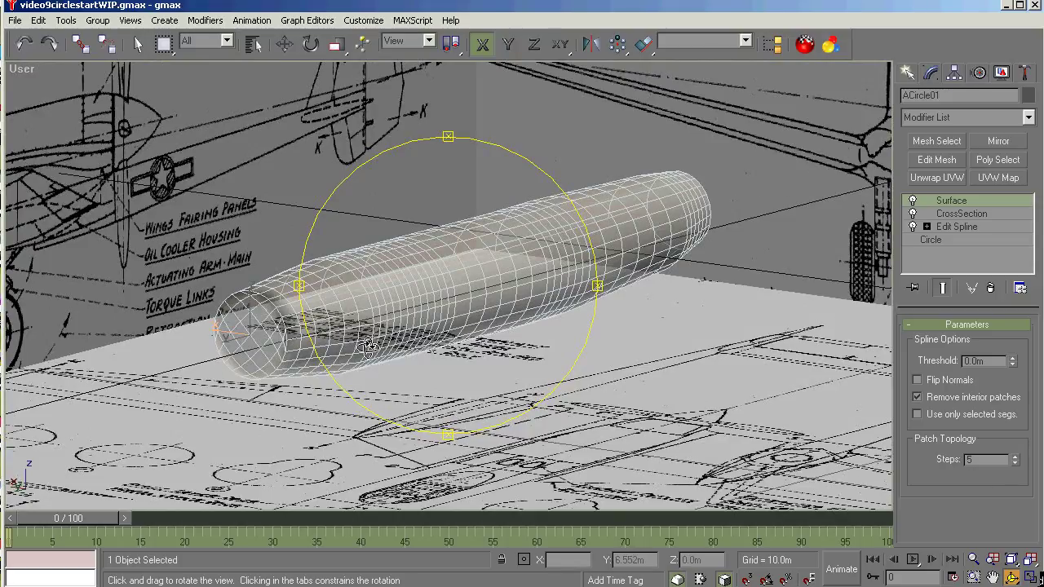
left_click_drag(367, 349, 384, 343)
scroll(336, 389, "up", 5)
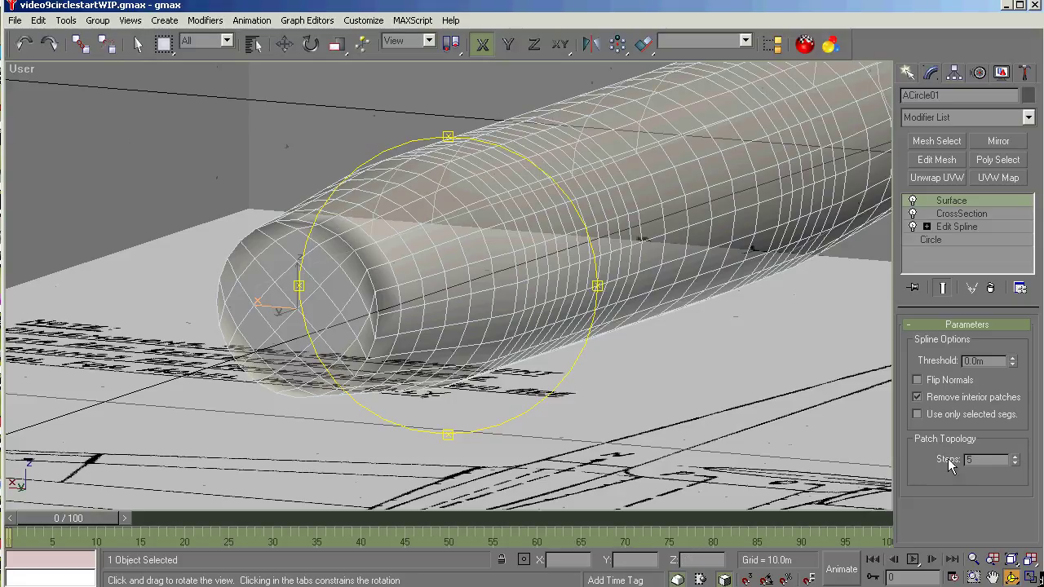
Lower the Surface patch steps to 2, raise them back to 6, and inspect the tube.
left_click(1016, 463)
left_click(1016, 464)
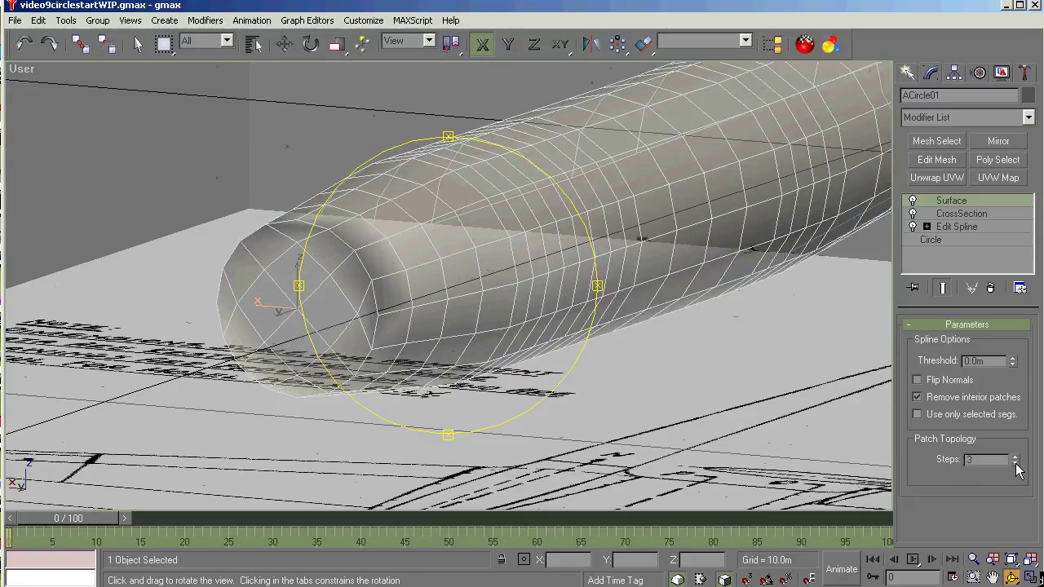
left_click(1015, 463)
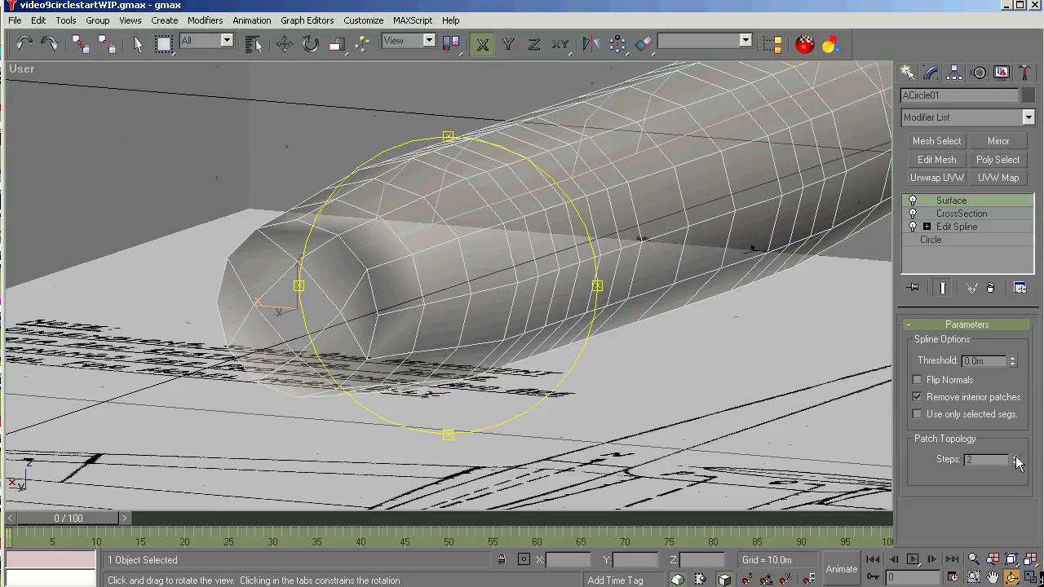
left_click(1016, 456)
left_click(1016, 456)
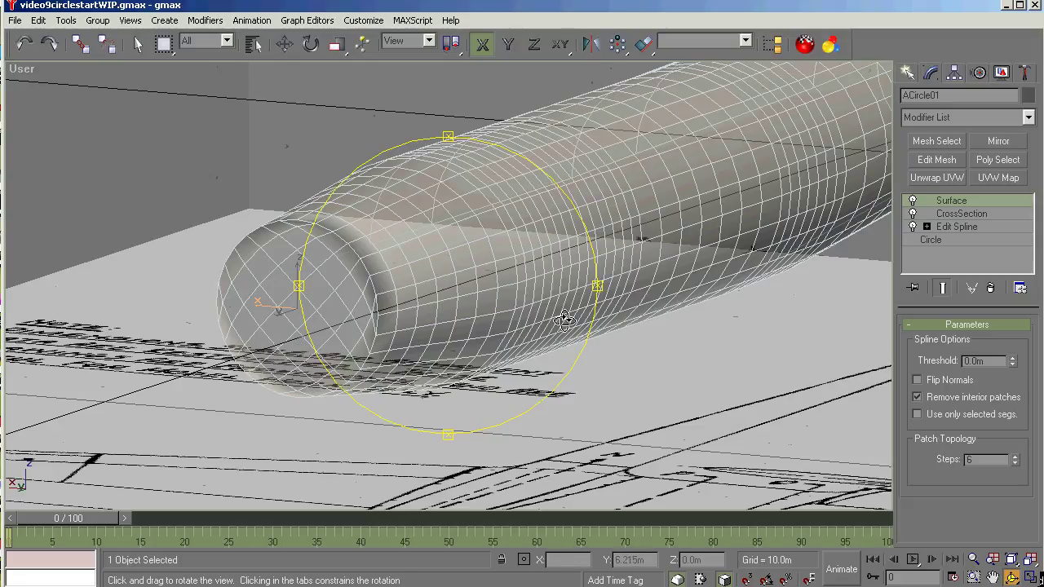
mouse_move(506, 359)
left_mouse_down()
mouse_move(491, 345)
mouse_move(482, 351)
mouse_move(494, 343)
left_mouse_up()
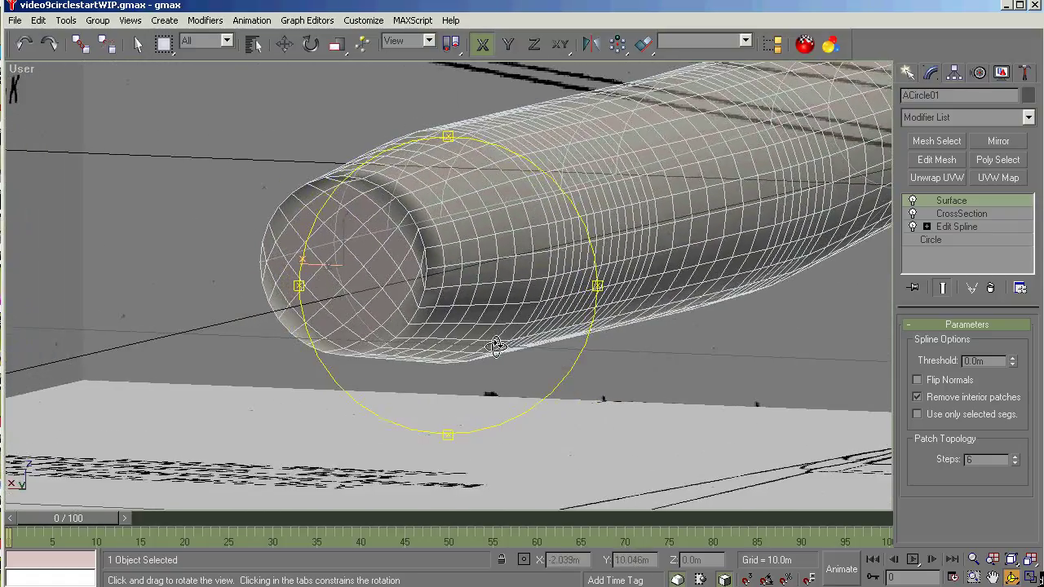
Compare 5 versus 6 patch steps from two angles, leaving the surface at 6.
left_click(1015, 463)
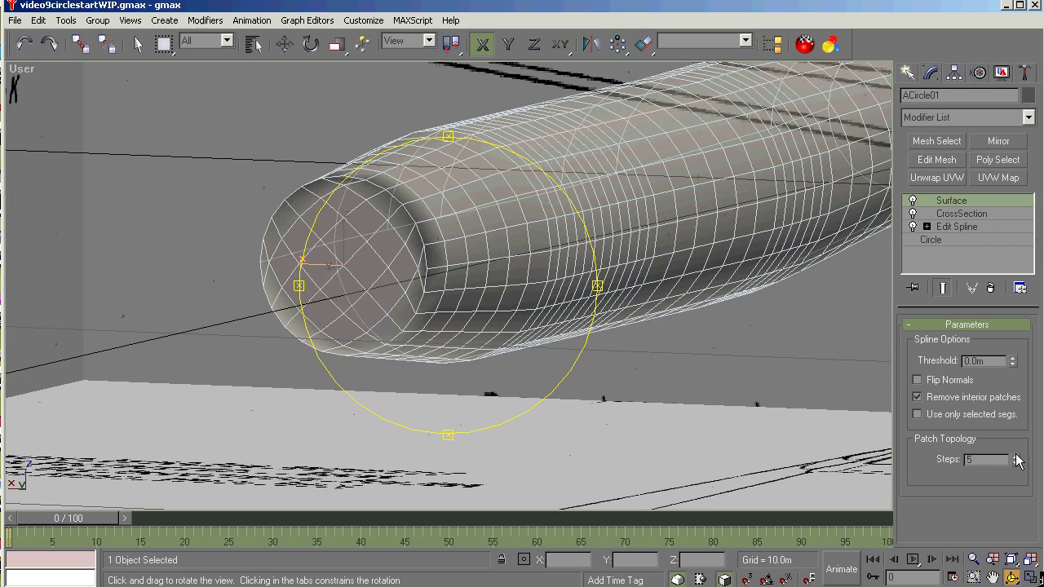
left_click(1015, 455)
left_click_drag(534, 354, 579, 350)
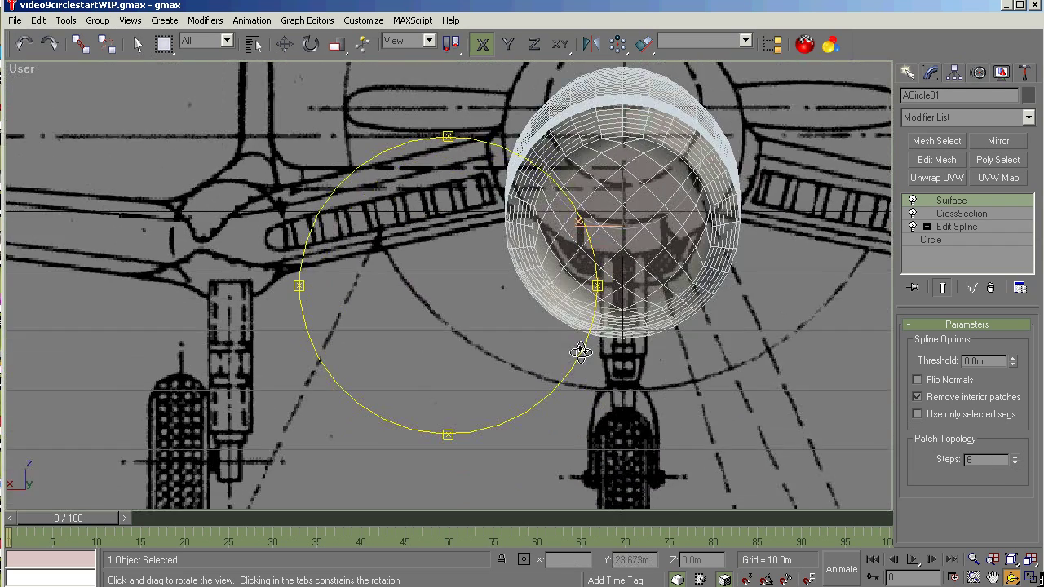
left_click(1016, 464)
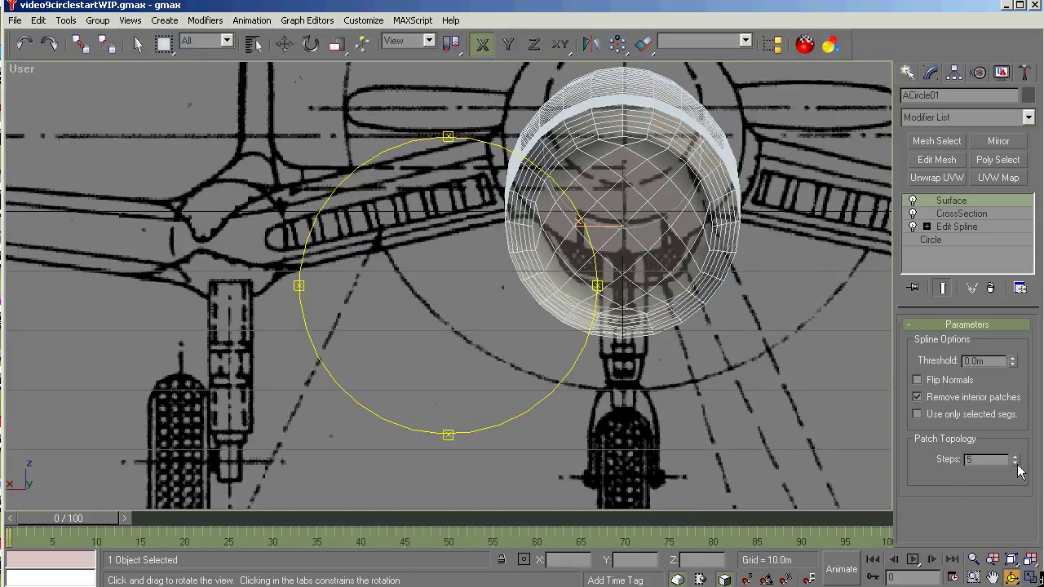
left_click(1016, 458)
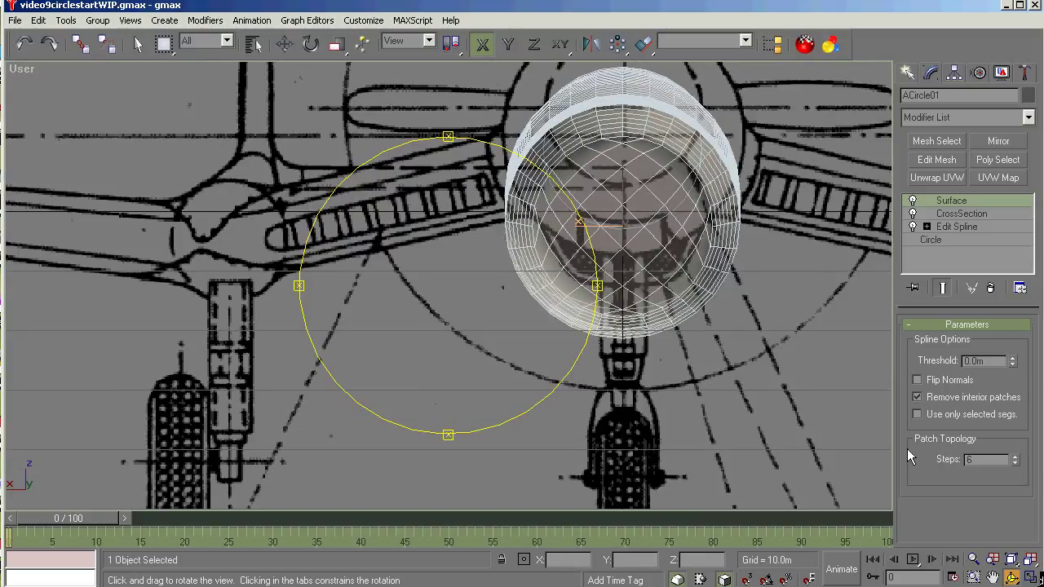
left_click_drag(534, 402, 359, 362)
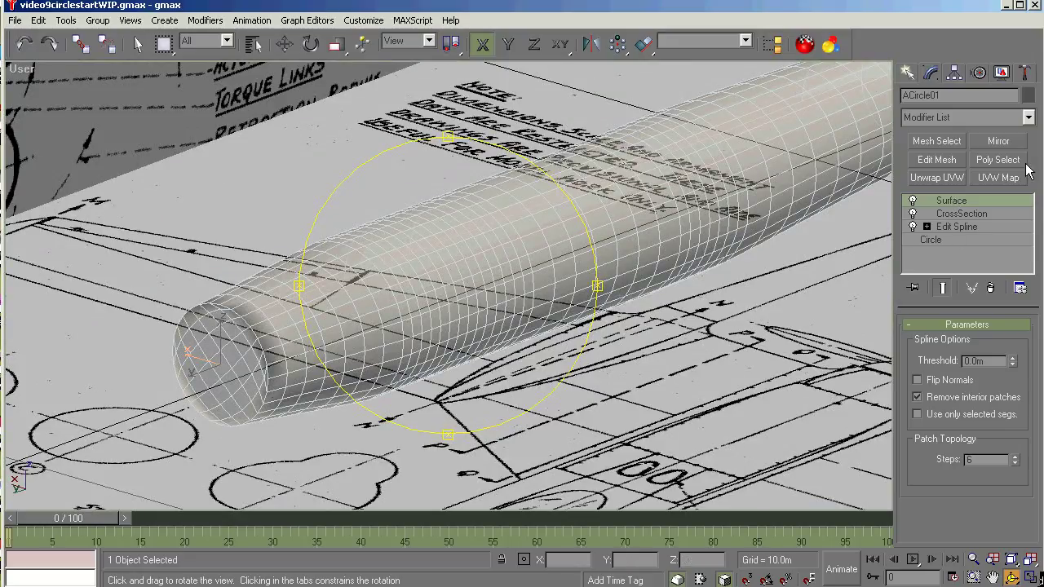
Collapse ACircle01's modifier stack with Hold/Yes, convert it to Editable Poly, and enter Polygon mode.
left_click(1029, 118)
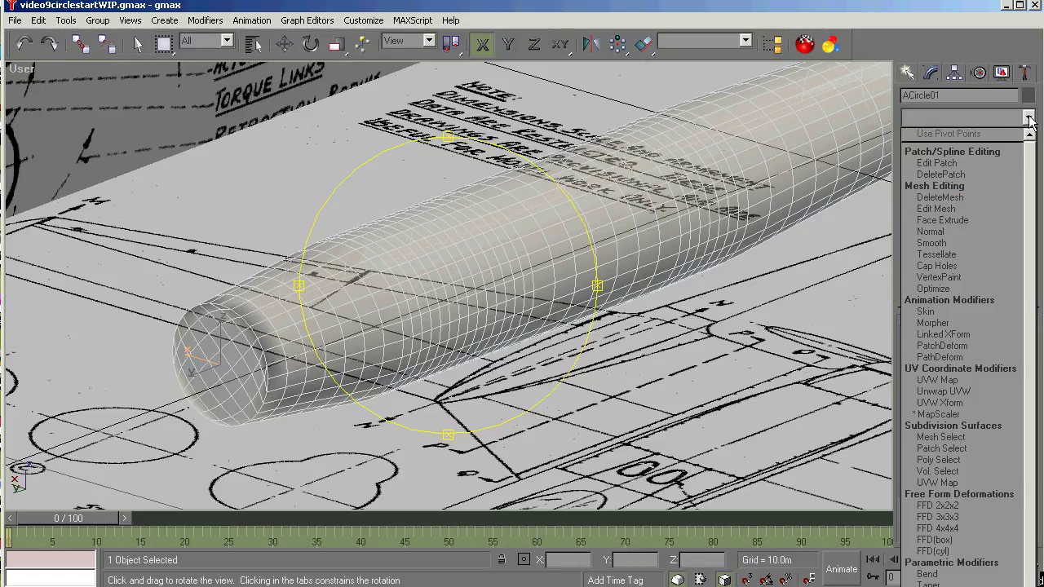
left_click(1029, 119)
right_click(954, 205)
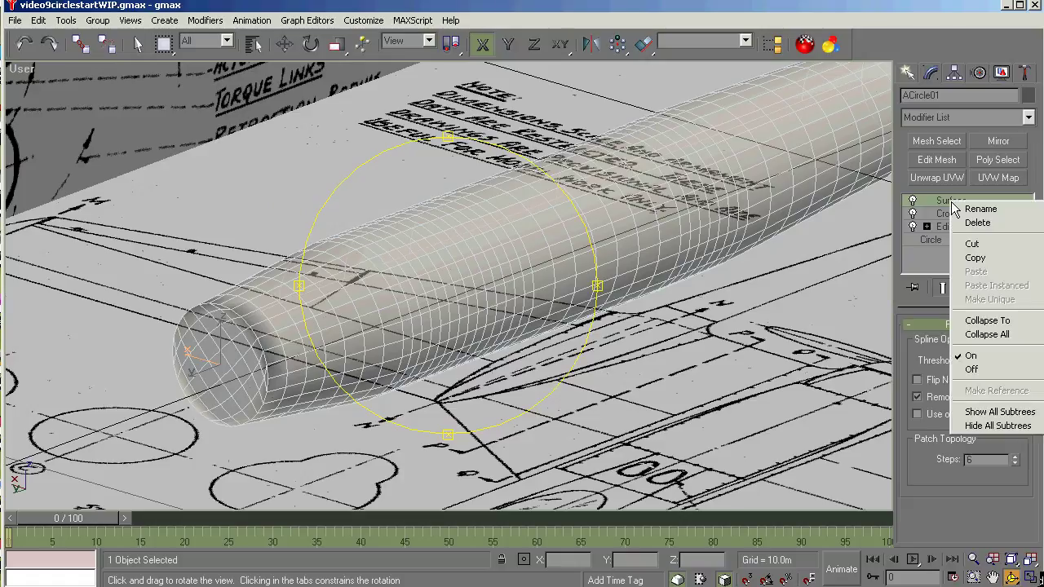
left_click(978, 336)
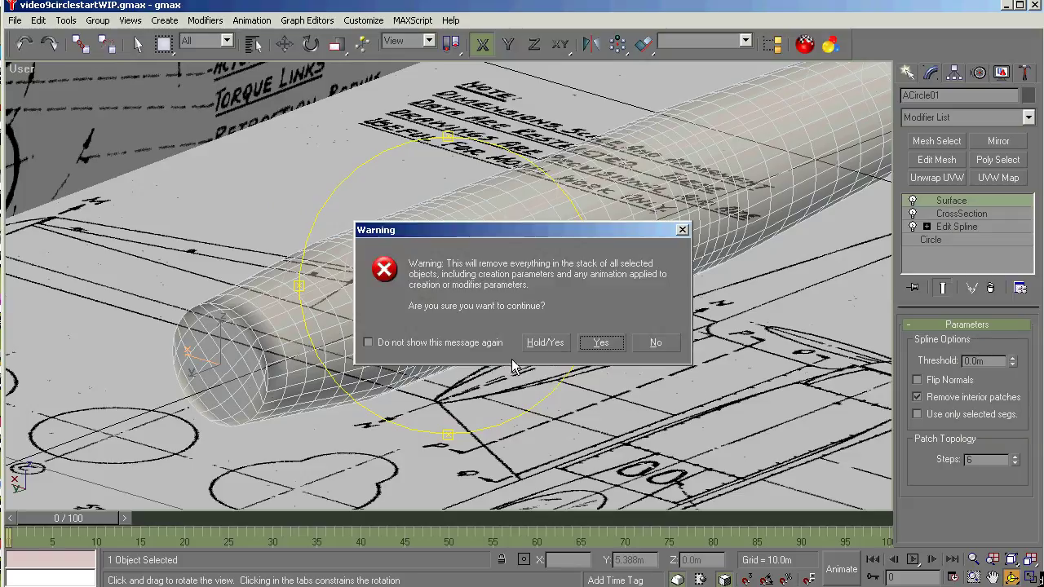
left_click(542, 344)
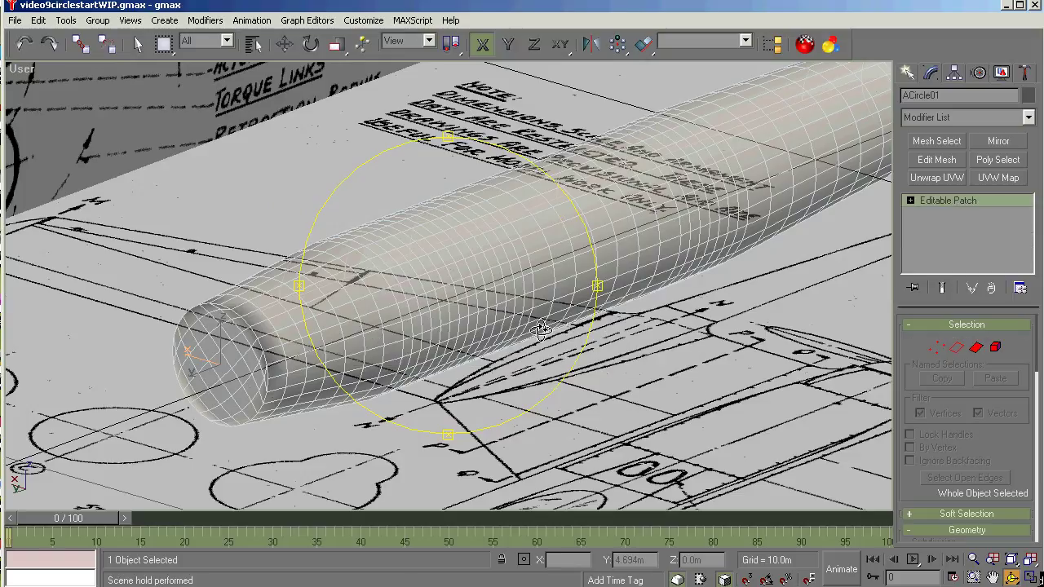
right_click(954, 199)
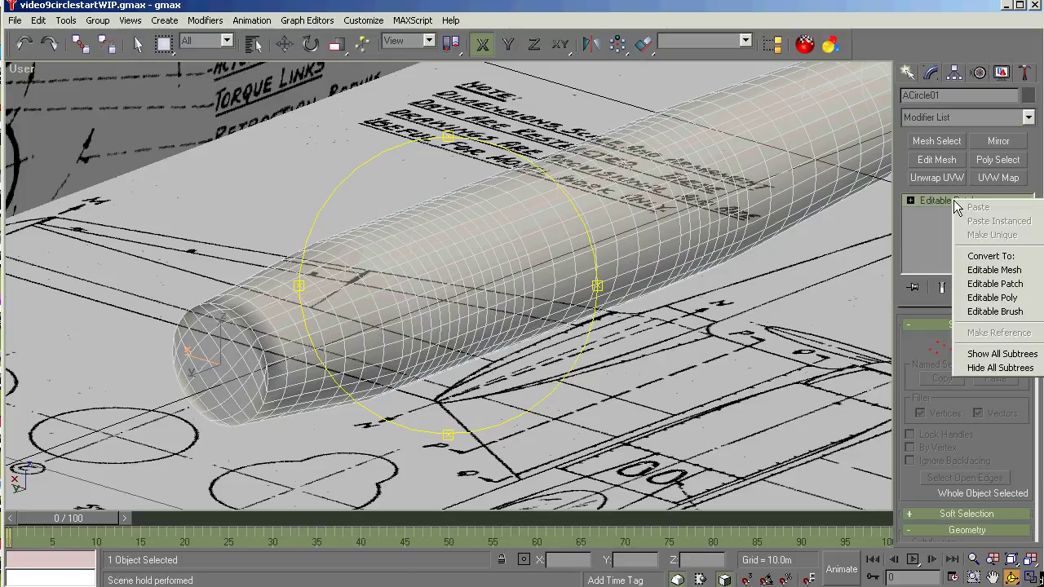
left_click(981, 298)
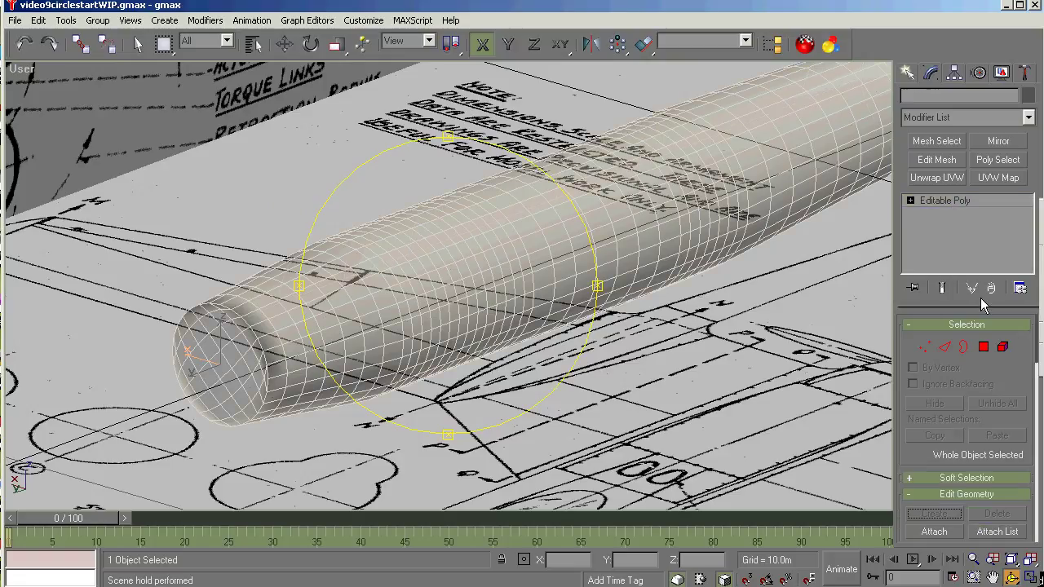
left_click(981, 349)
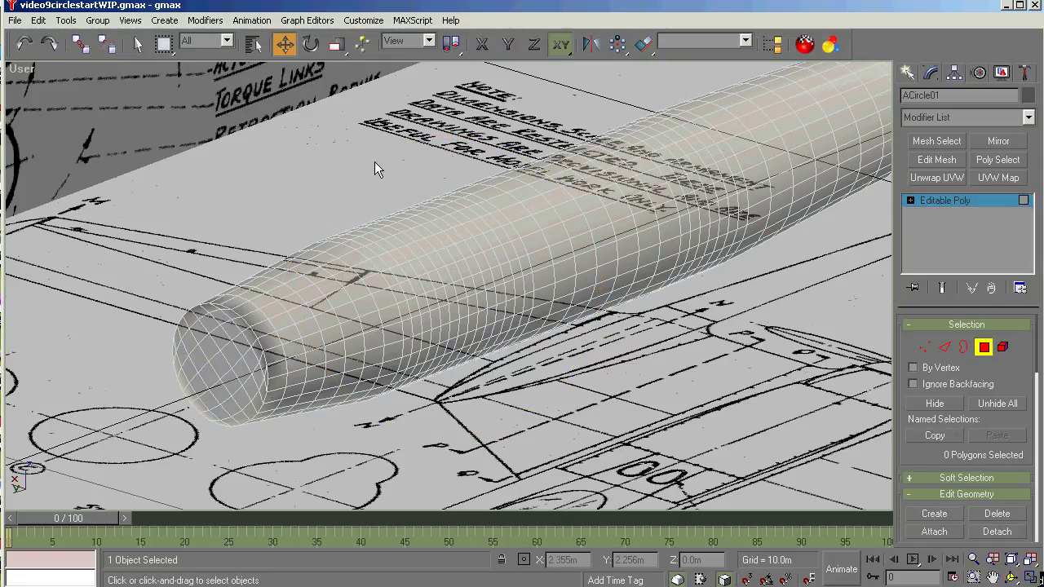
Select all 1470 fuselage polygons and apply Auto Smooth at the 45-degree threshold.
left_click(39, 21)
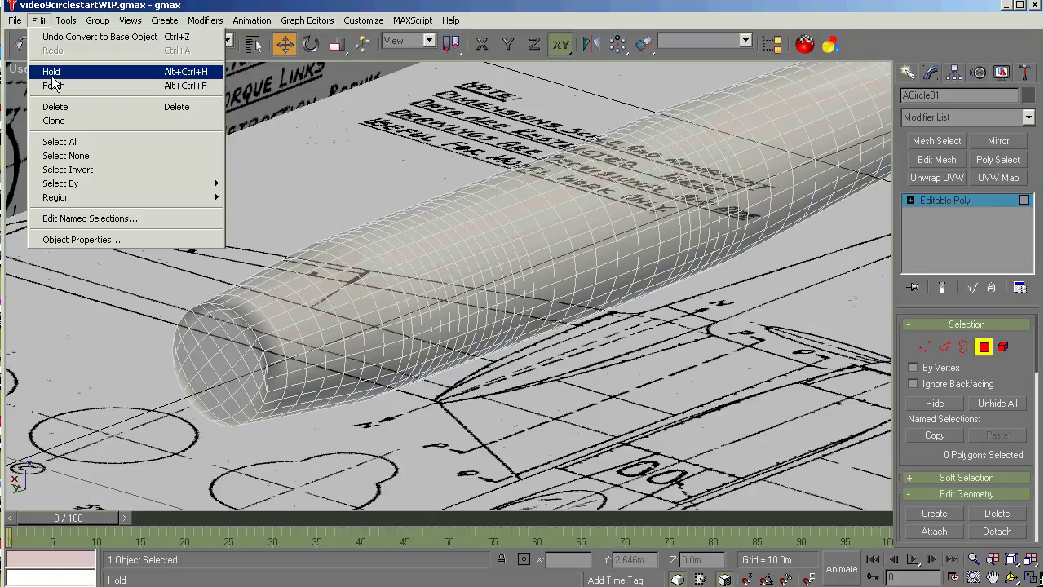
left_click(57, 144)
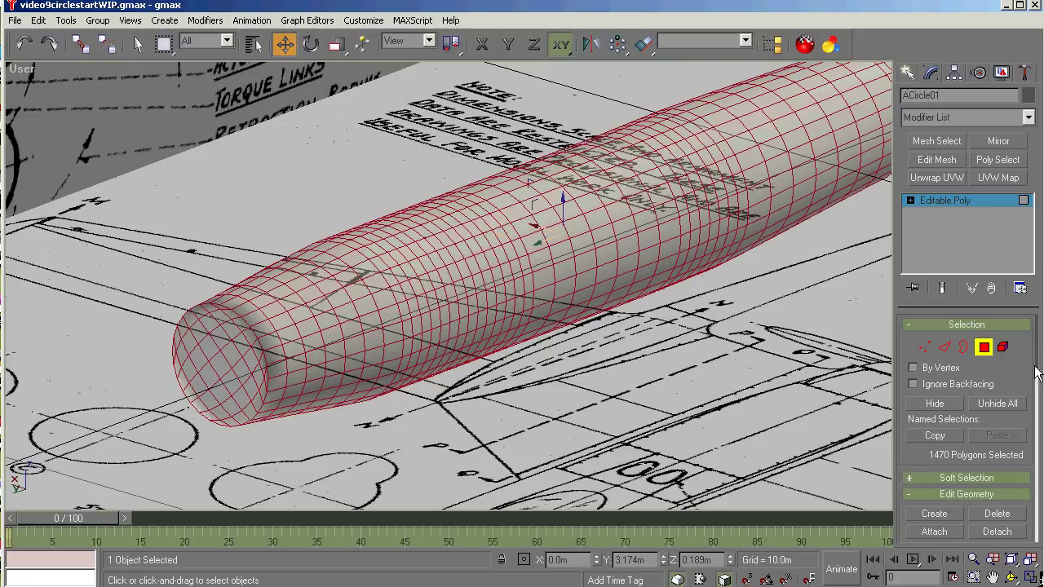
scroll(1039, 365, "down", 10)
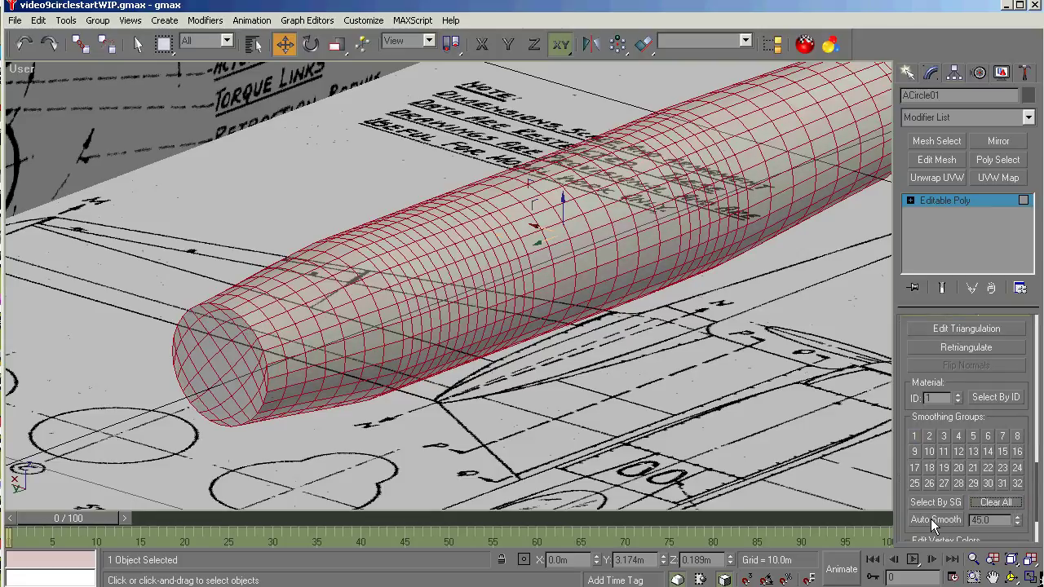
left_click(931, 519)
In the Right view, region-select the polygon rings at both fuselage ends and orbit to check them.
key("r")
key("z")
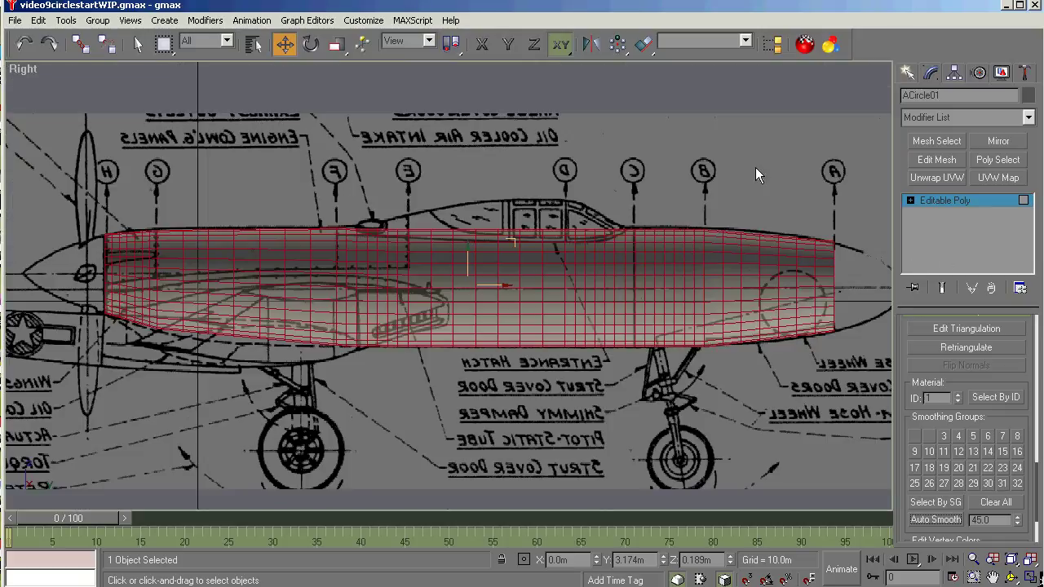
left_click(139, 45)
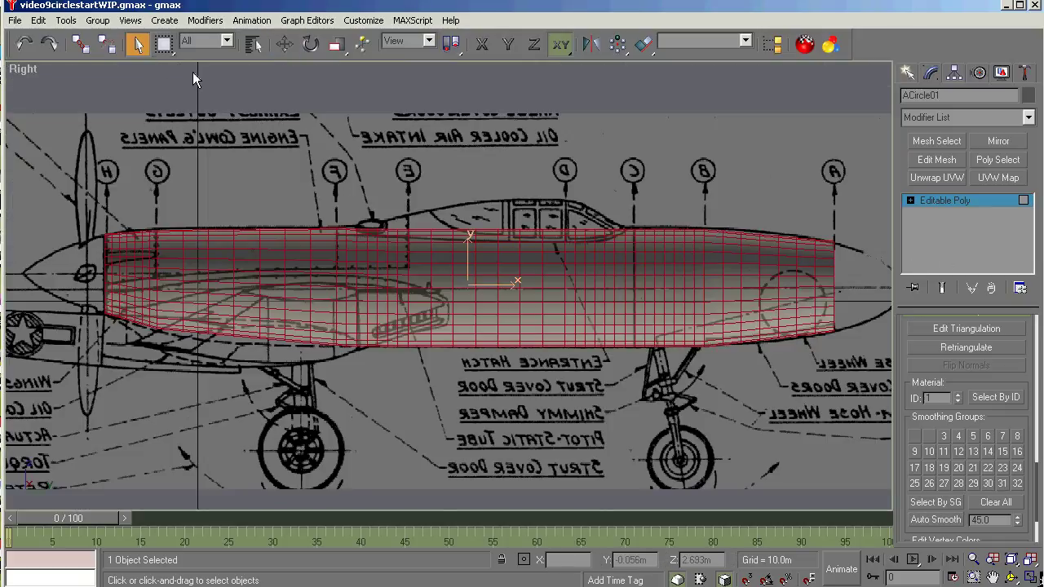
left_click(193, 74)
left_click_drag(863, 205, 825, 355)
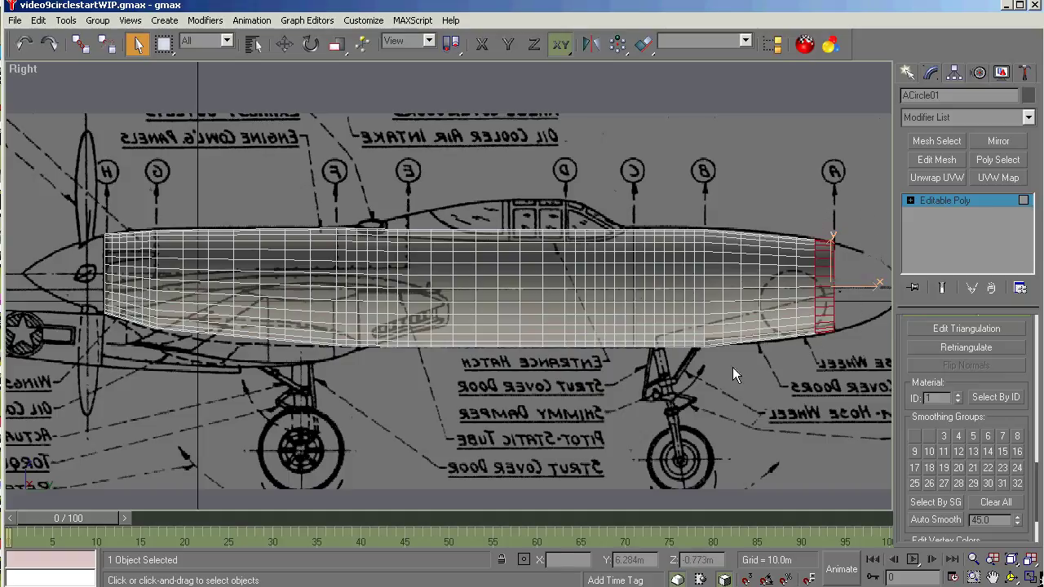
left_click_drag(63, 213, 112, 341)
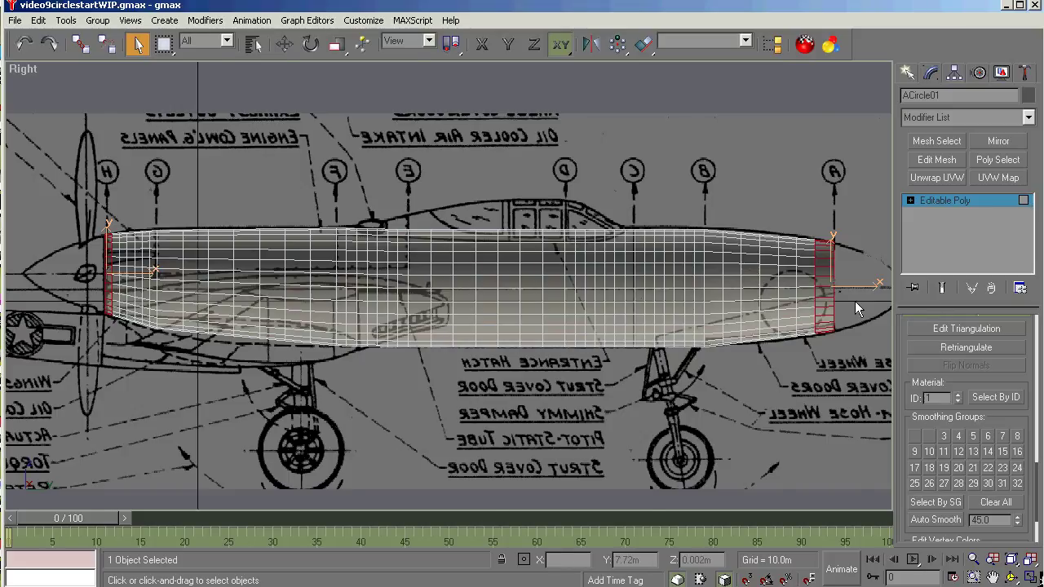
scroll(857, 308, "up", 5)
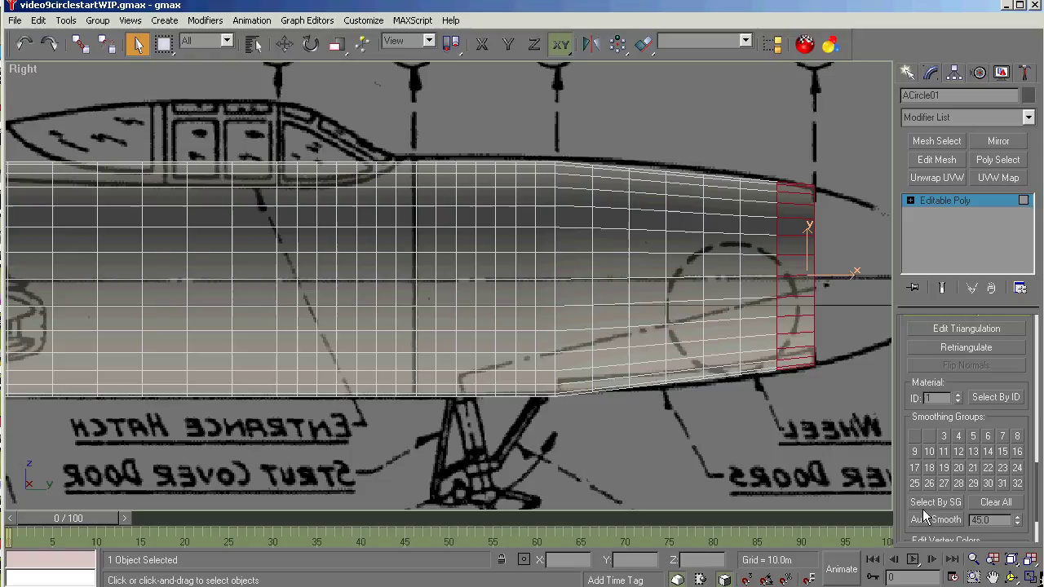
left_click(1011, 576)
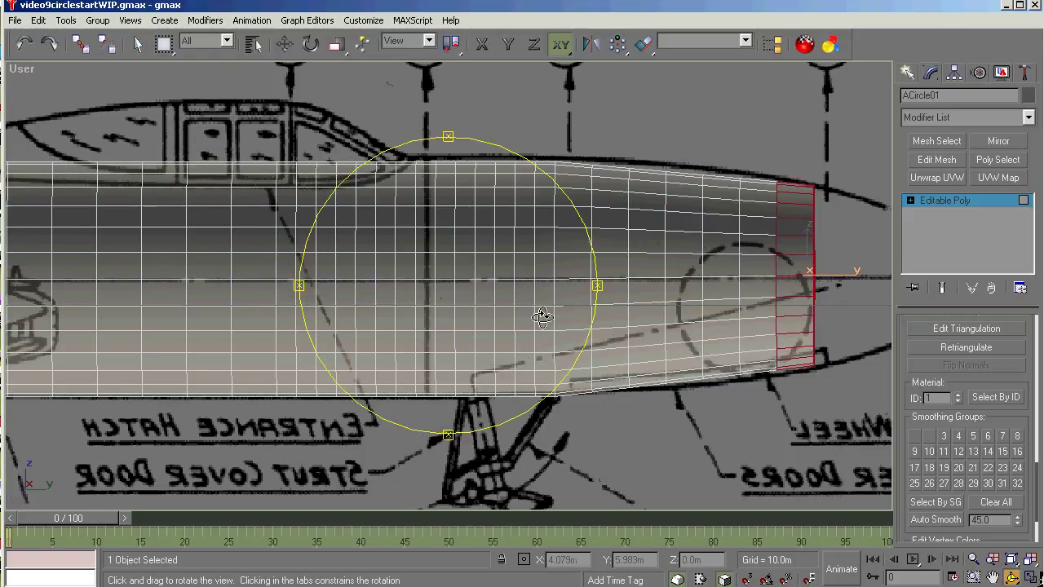
left_click_drag(543, 309, 720, 379)
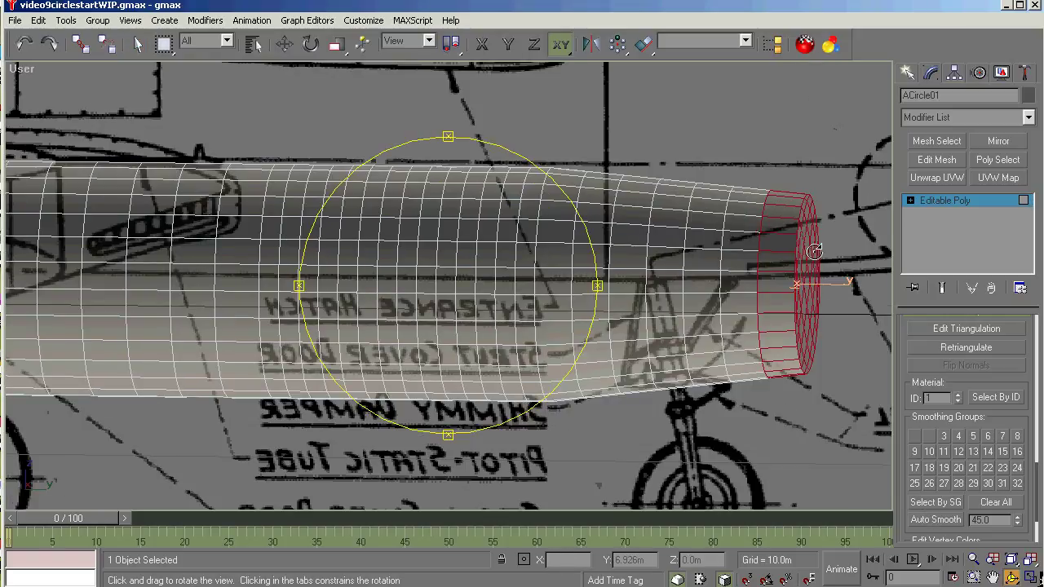
left_click_drag(820, 299, 815, 299)
key("shift+z")
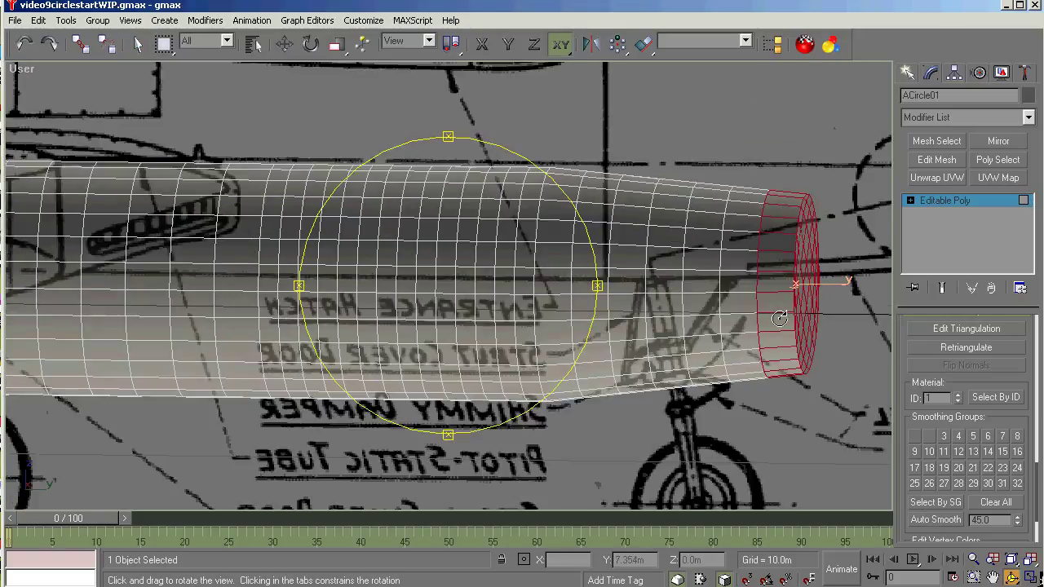
In the side view, select only the end-cap polygons at both fuselage ends, then orbit to verify.
key("shift+z")
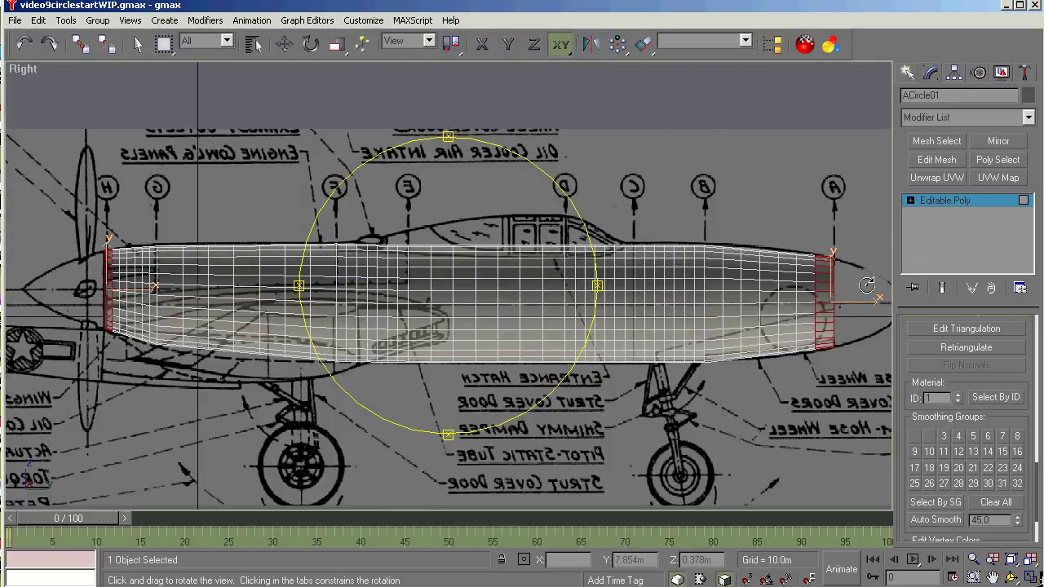
left_click(138, 45)
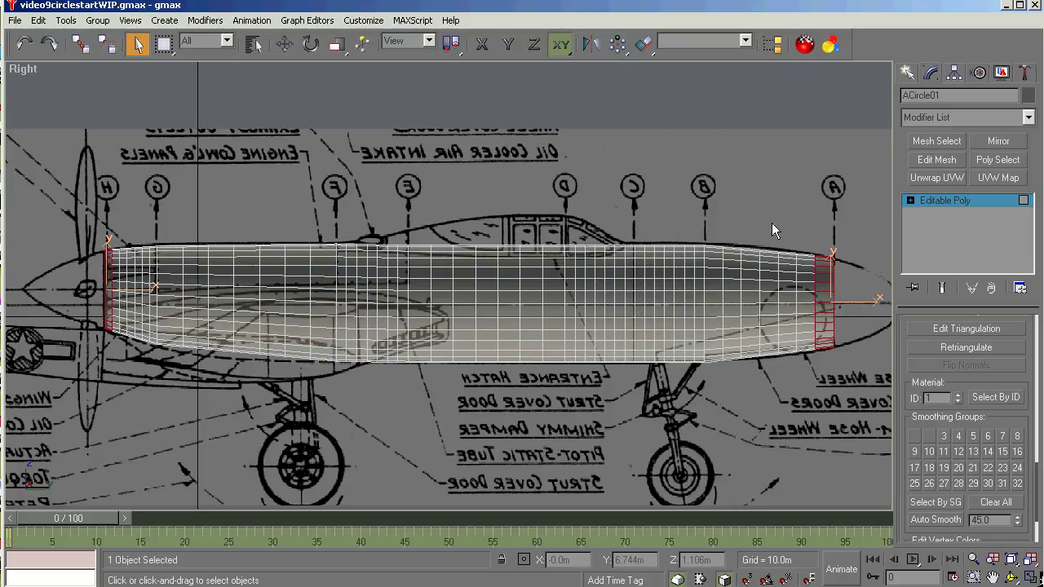
left_click(812, 365)
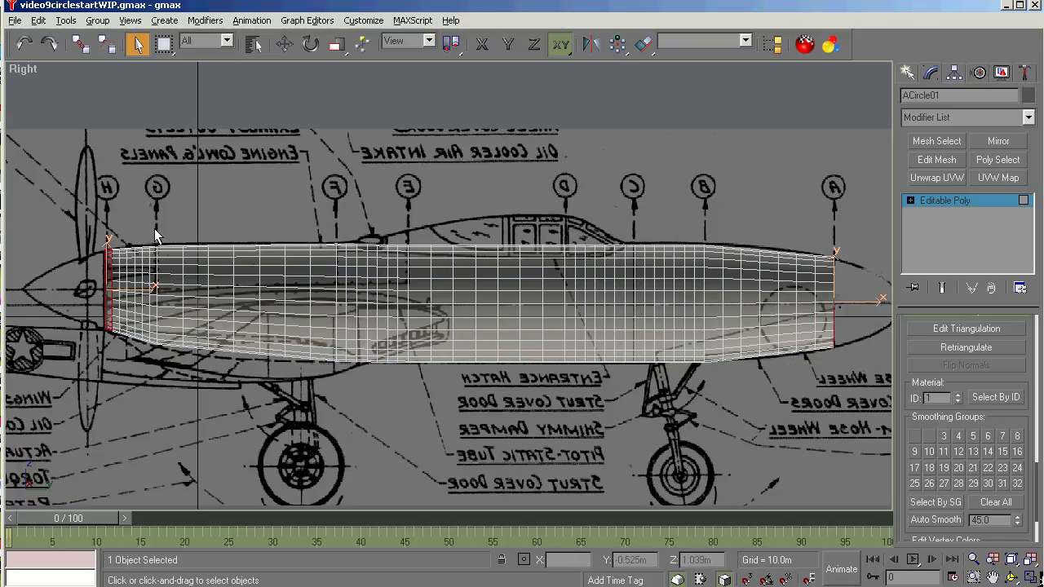
left_click_drag(152, 228, 112, 357)
left_click(111, 341)
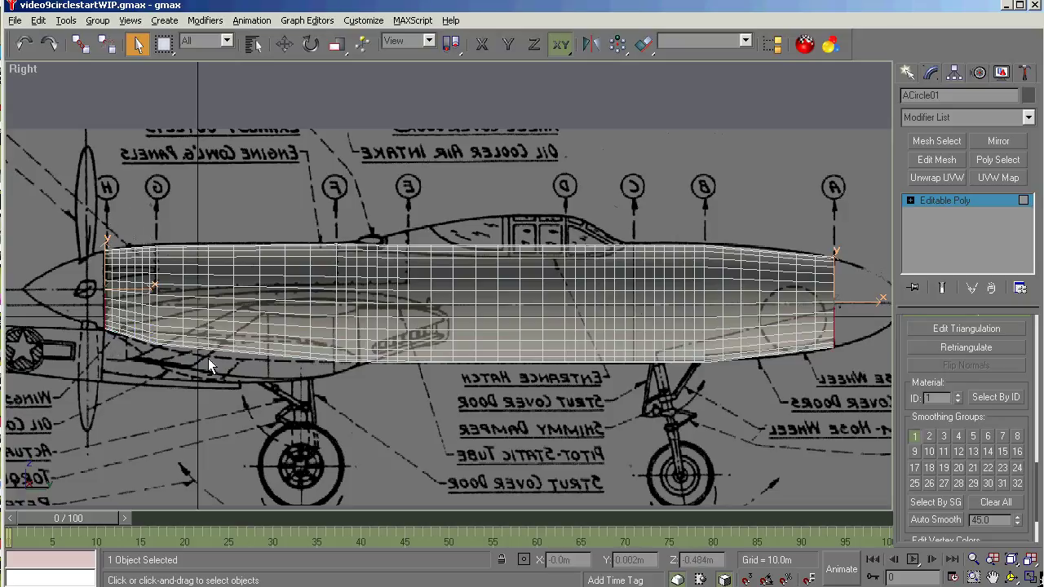
left_click(1010, 576)
left_click_drag(447, 209, 522, 237)
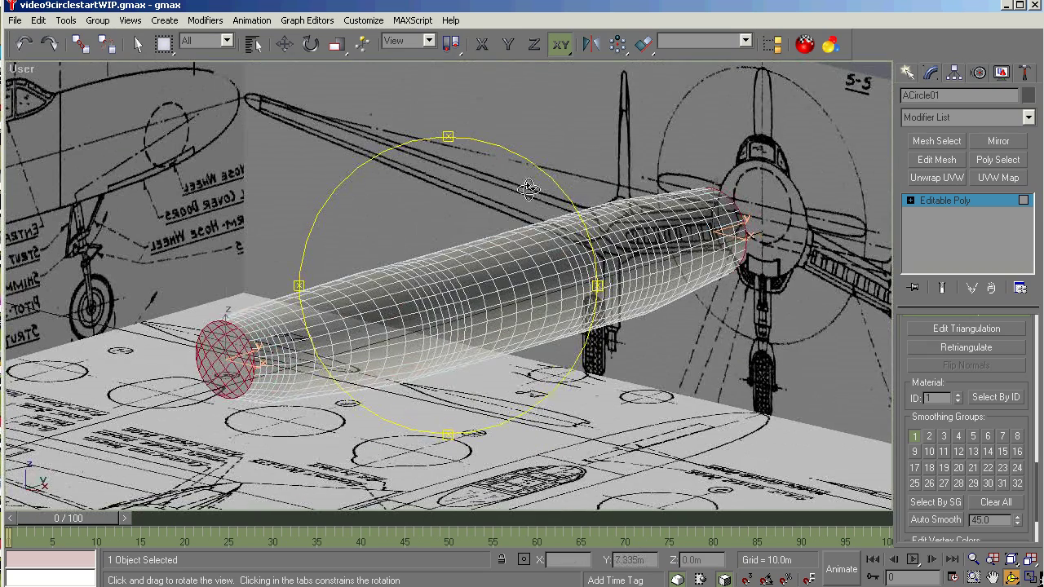
Delete the selected end-cap polygons along with their isolated vertices.
key("Delete")
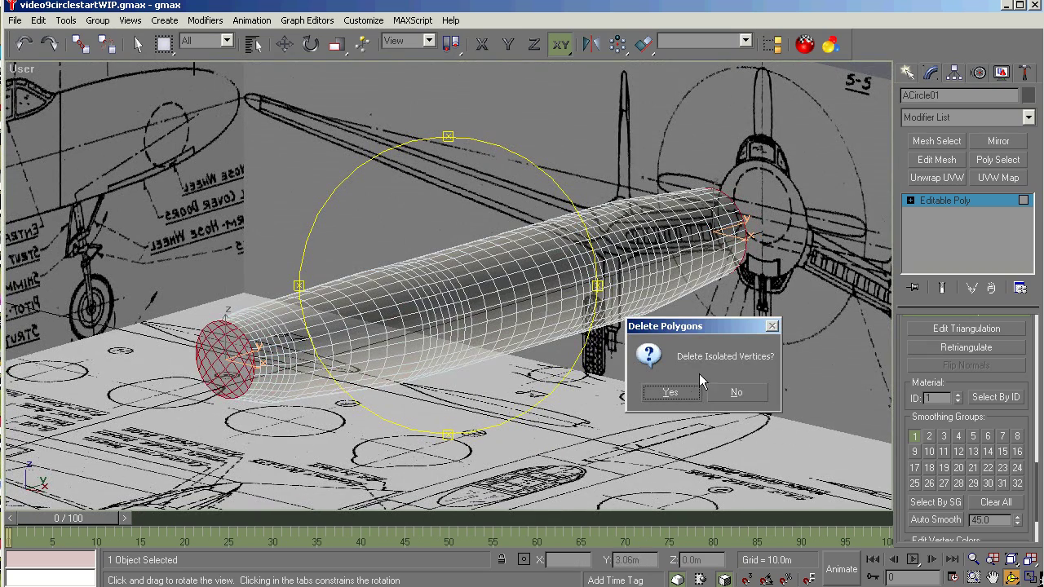
left_click(681, 394)
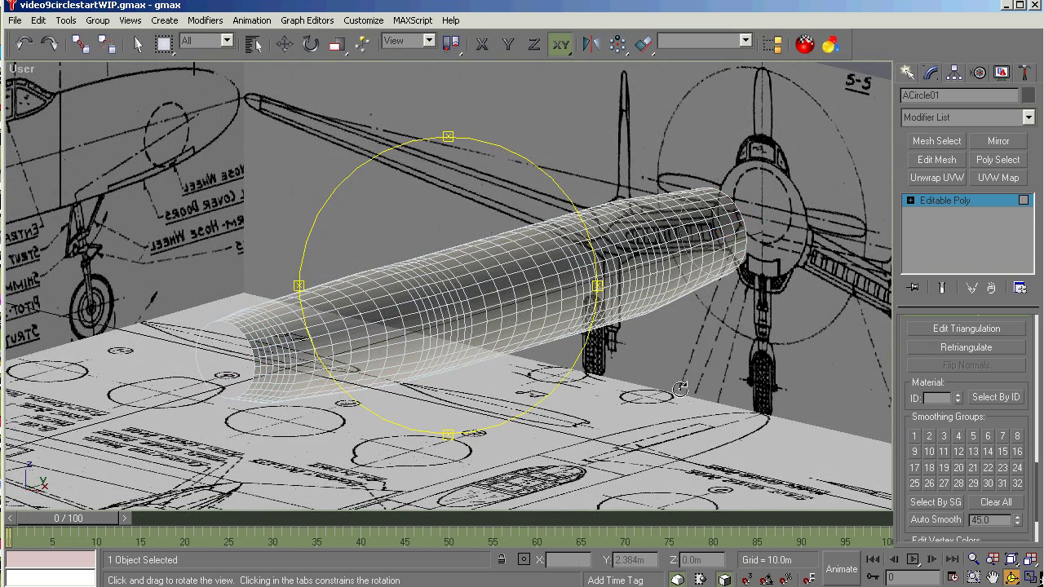
left_click_drag(526, 346, 391, 320)
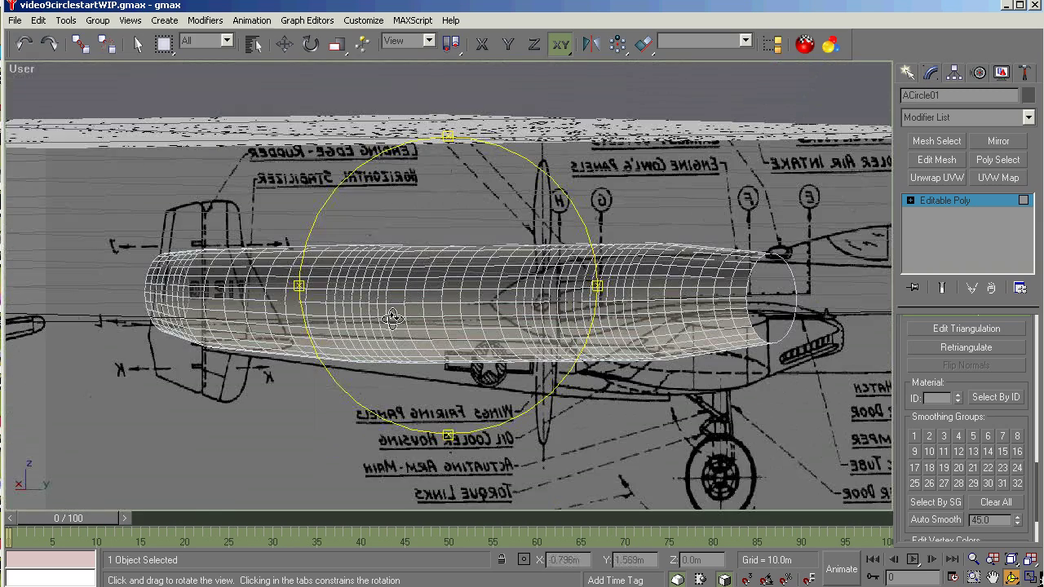
scroll(873, 306, "up", 3)
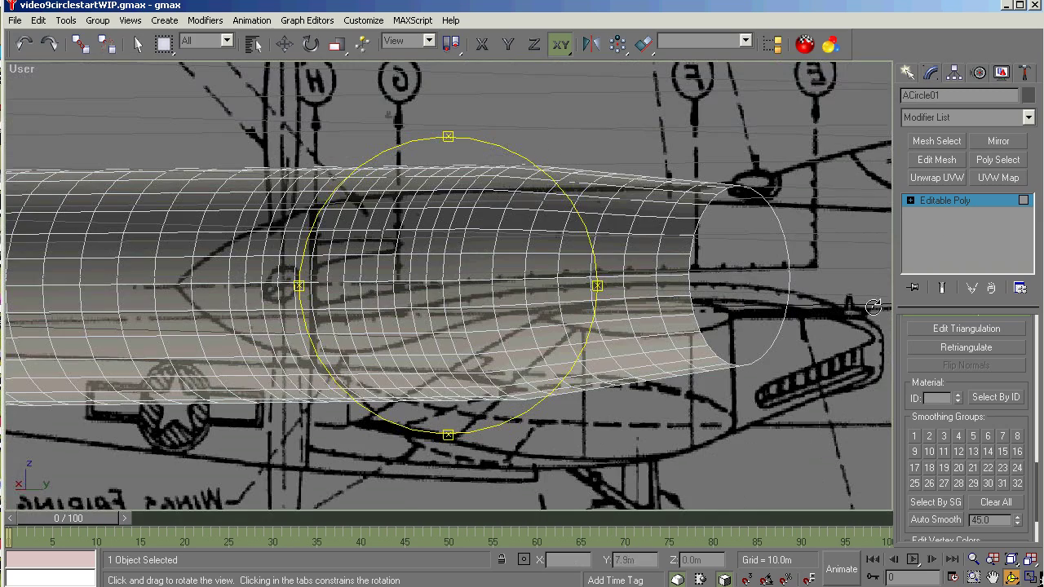
left_click(943, 203)
In Border sub-object mode, cap the open border at the tube's right end.
left_click(910, 201)
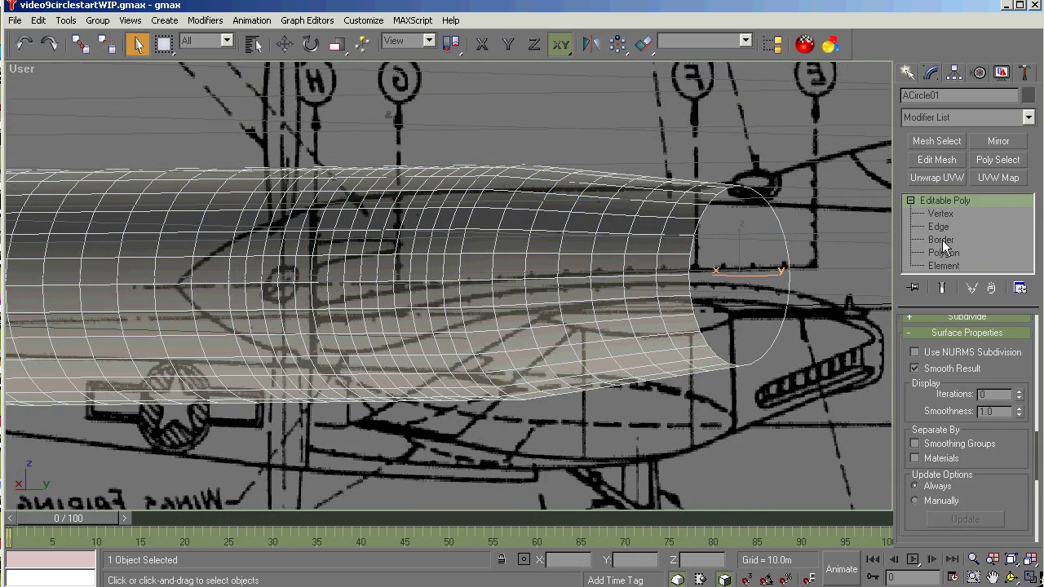
left_click(941, 240)
left_click(789, 259)
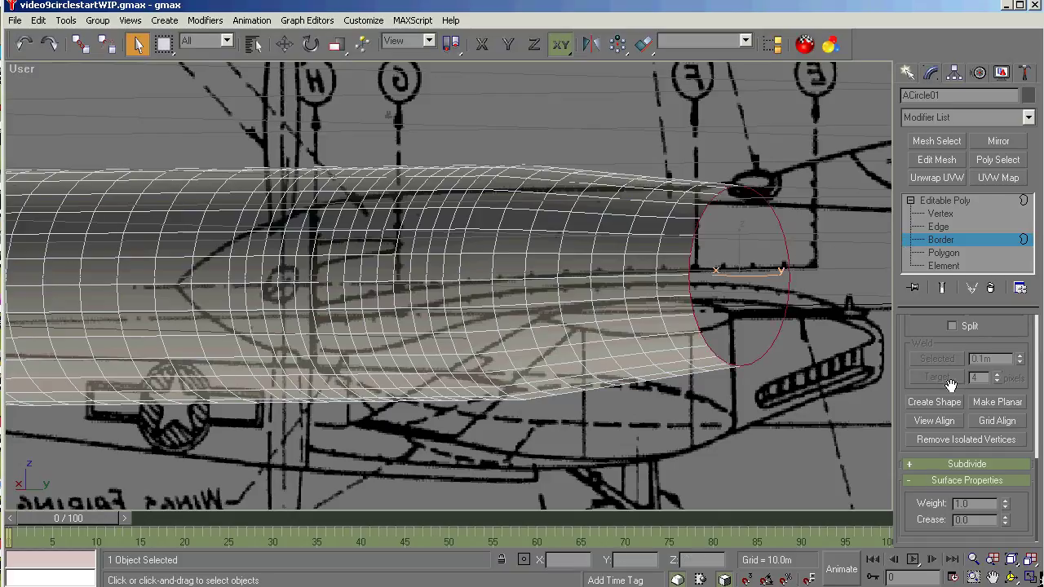
scroll(1003, 371, "up", 6)
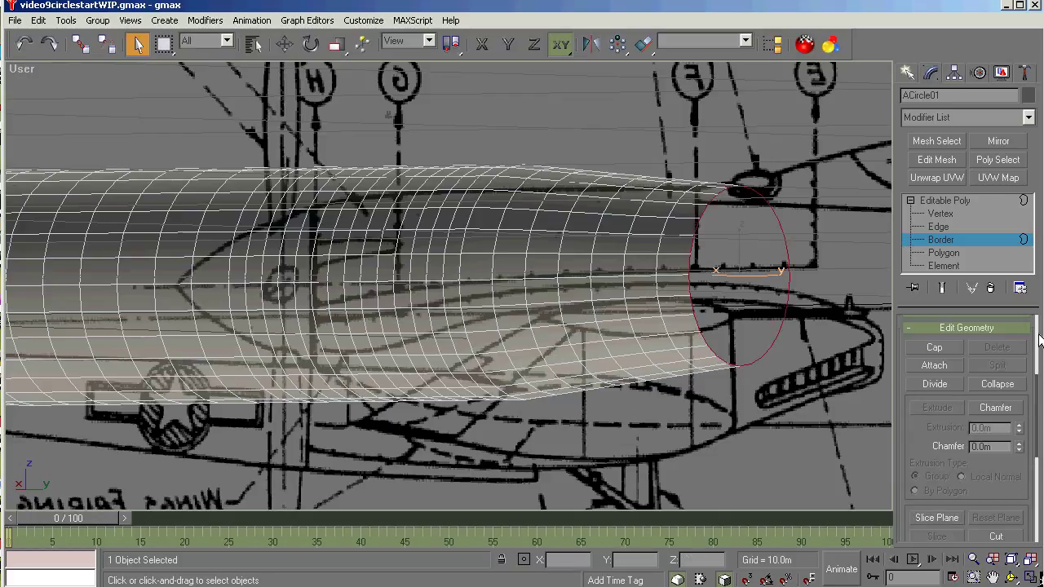
left_click(935, 462)
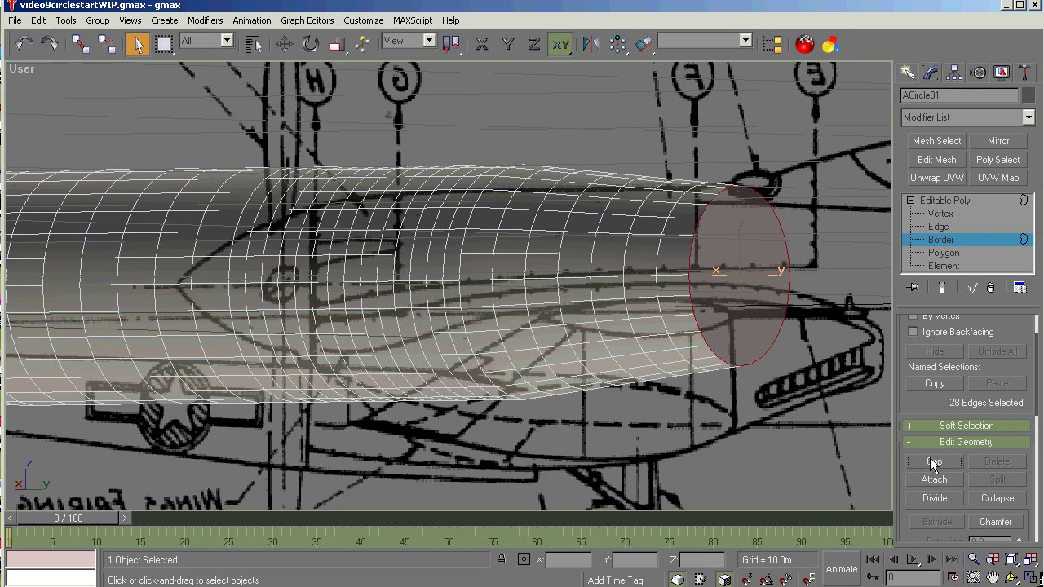
Cap the open border at the tube's left end, then return to the whole Editable Poly object.
left_click(1010, 578)
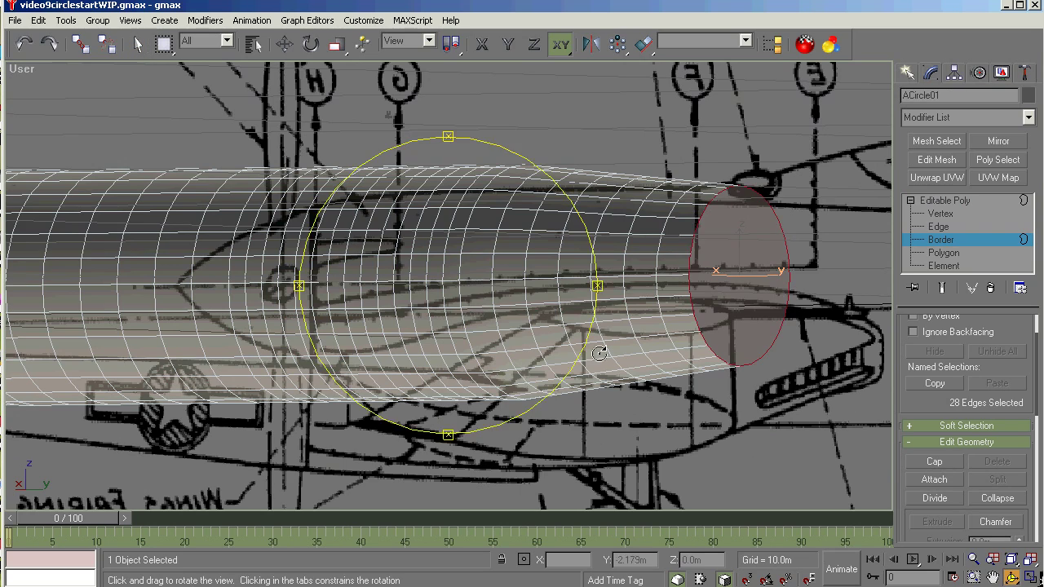
left_click_drag(599, 353, 691, 316)
middle_click_drag(692, 317, 713, 332)
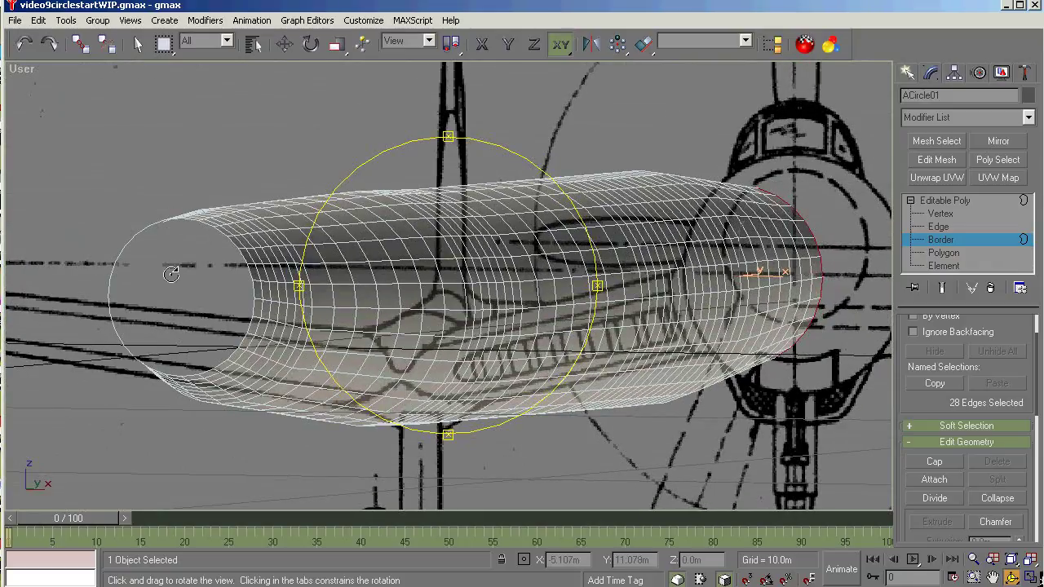
left_click(139, 46)
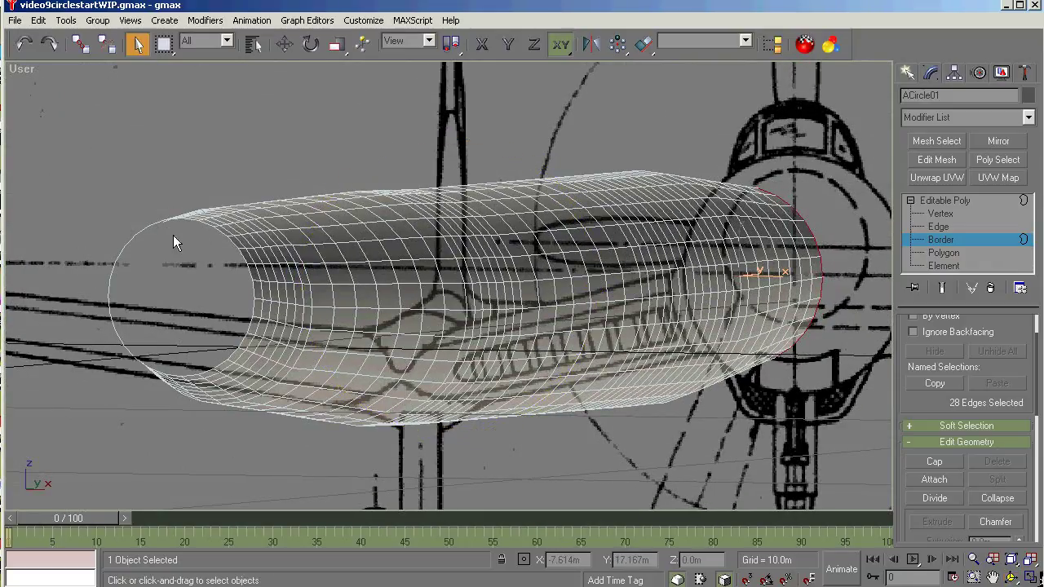
left_click(113, 272)
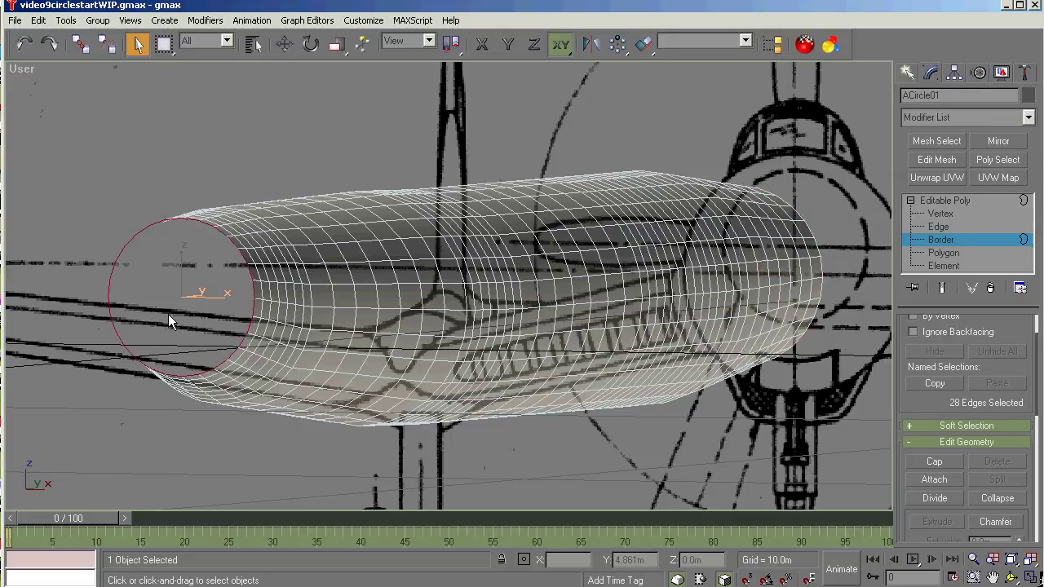
left_click(934, 384)
left_click(777, 312)
left_click(935, 462)
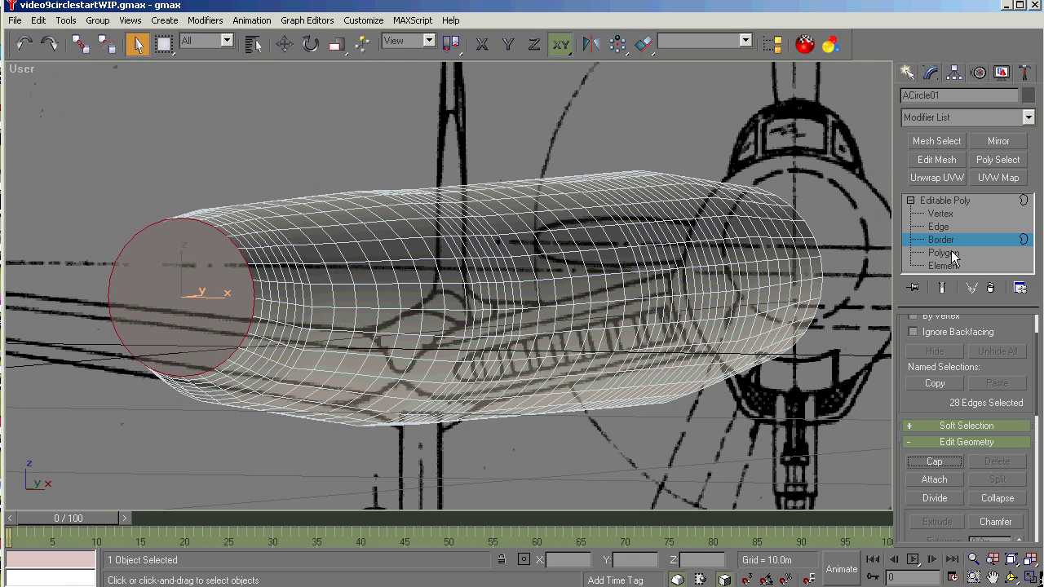
left_click(945, 200)
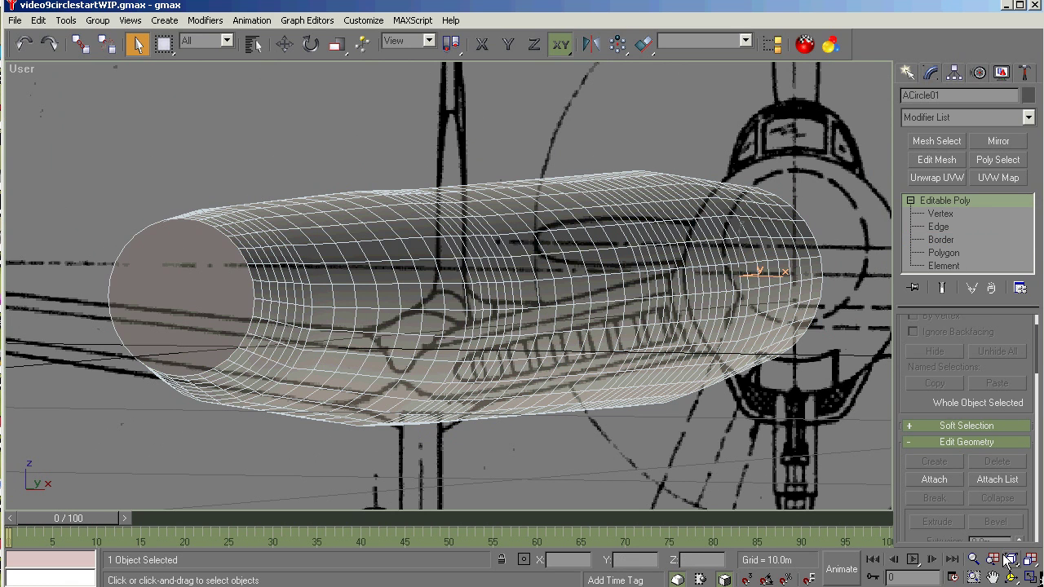
left_click(1012, 578)
Switch to the Left view and zoom to compare the capped ACircle01 fuselage with the P-51 blueprint.
left_click_drag(382, 288, 507, 308)
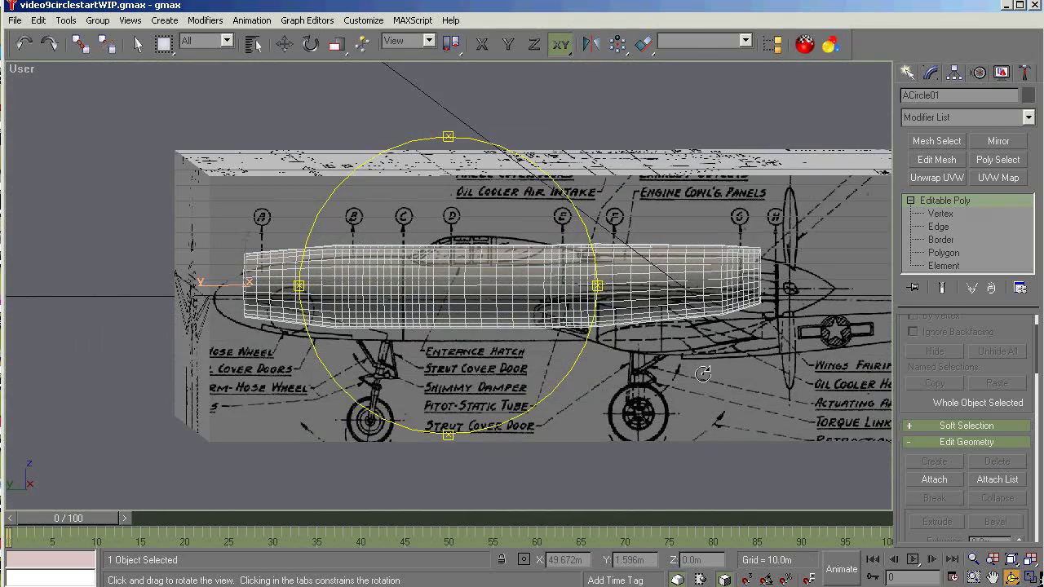
key("l")
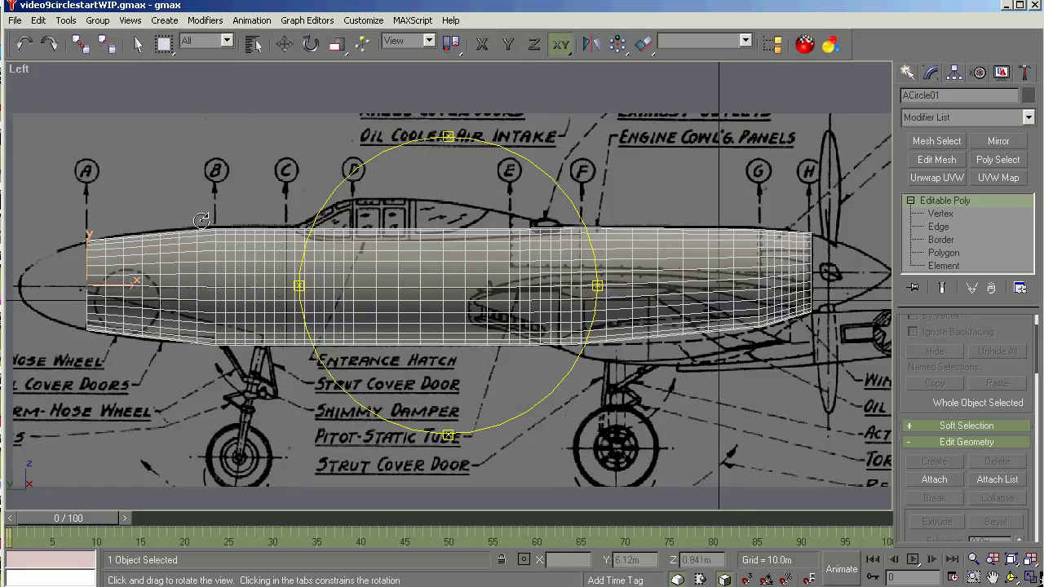
scroll(118, 269, "up", 5)
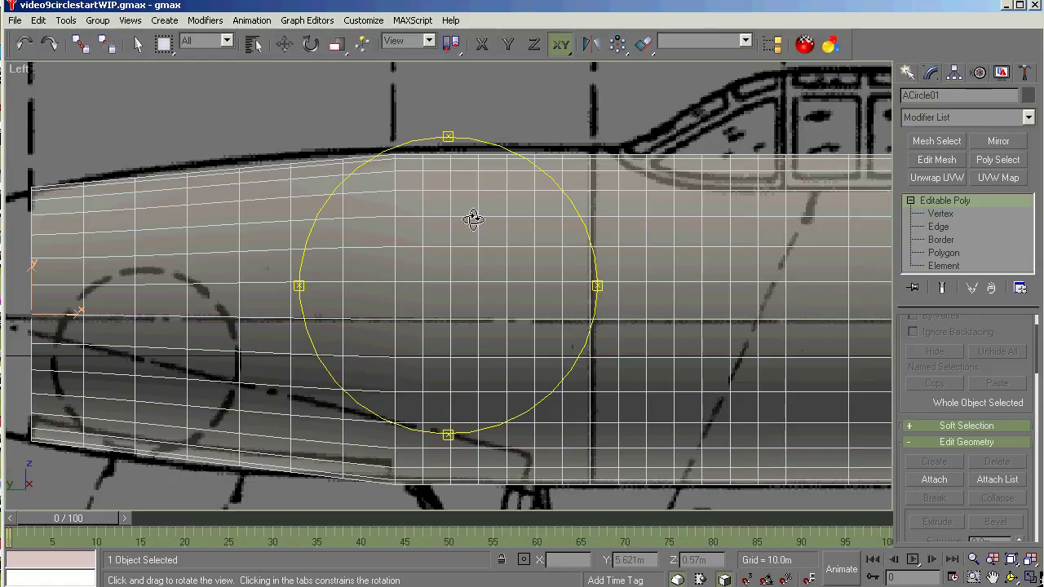
scroll(463, 209, "down", 3)
scroll(463, 210, "down", 2)
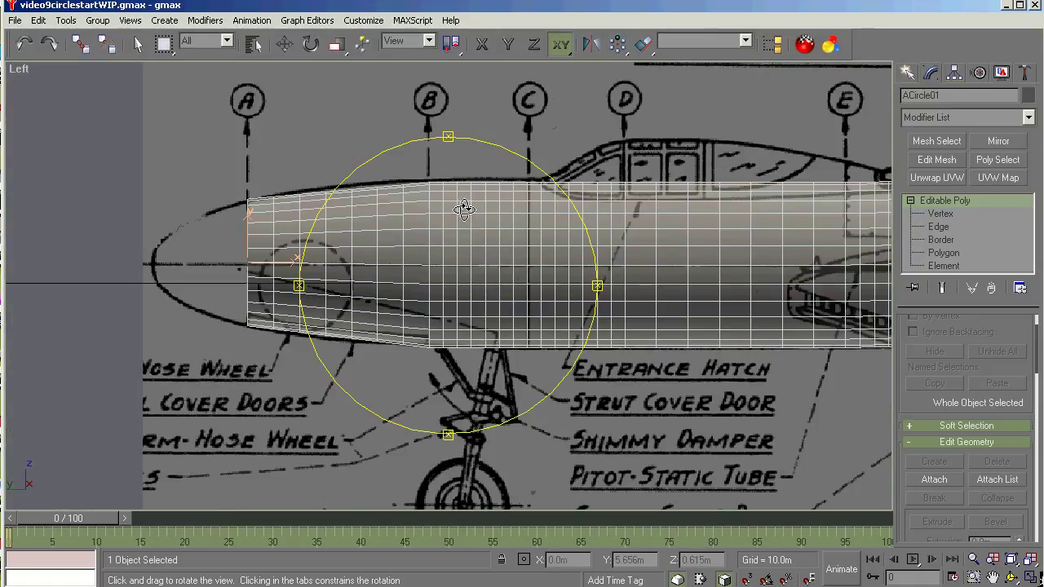
scroll(465, 210, "down", 2)
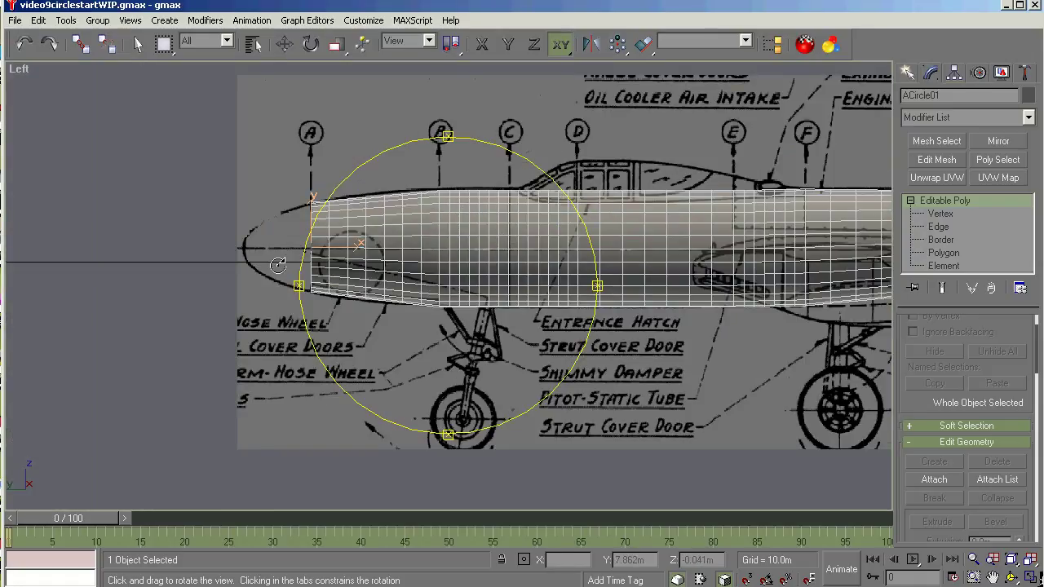
scroll(269, 232, "up", 3)
scroll(300, 230, "up", 2)
scroll(301, 229, "down", 5)
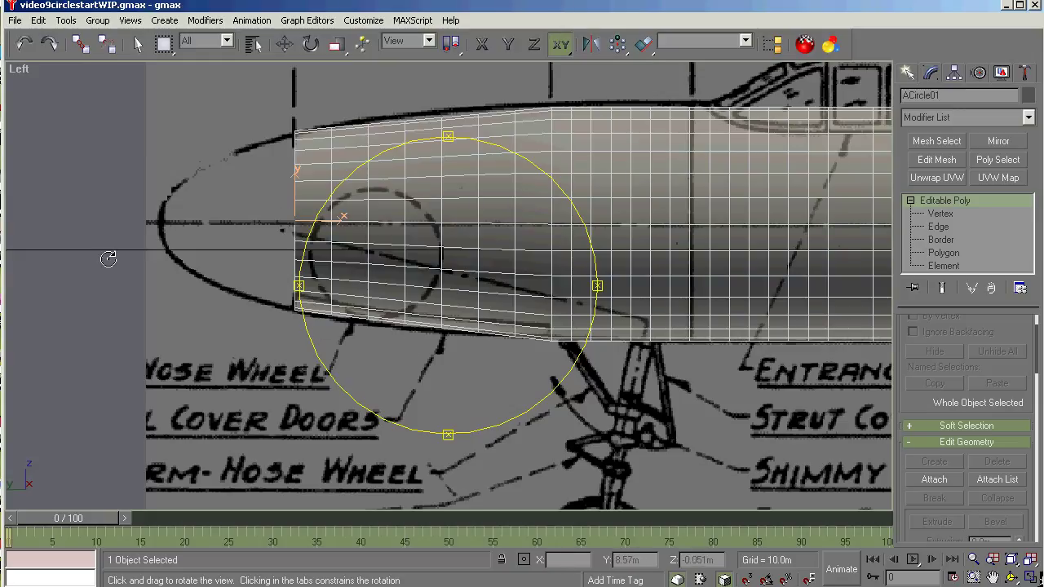
scroll(109, 258, "down", 2)
scroll(128, 302, "down", 3)
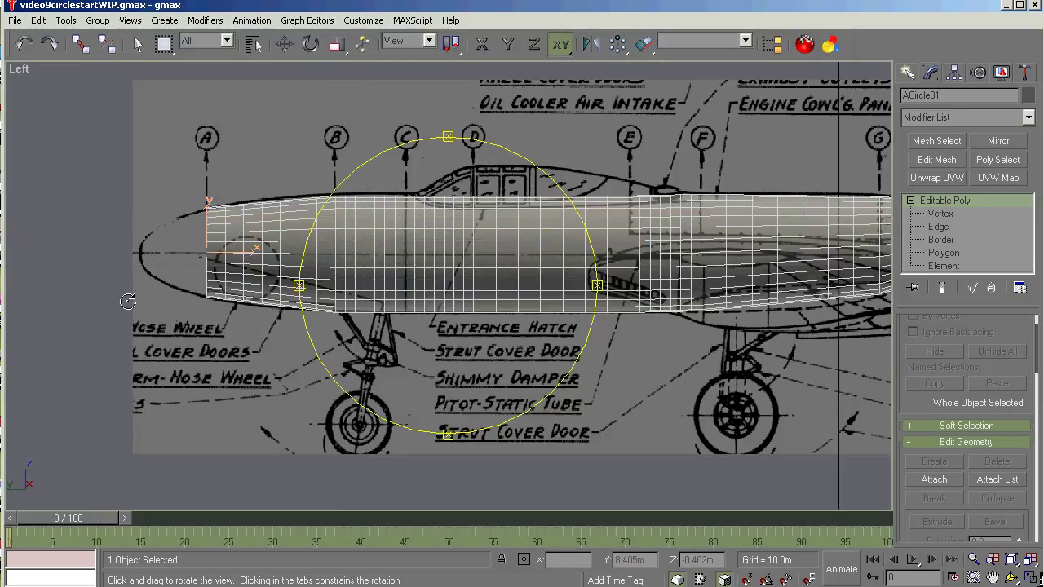
scroll(77, 305, "down", 2)
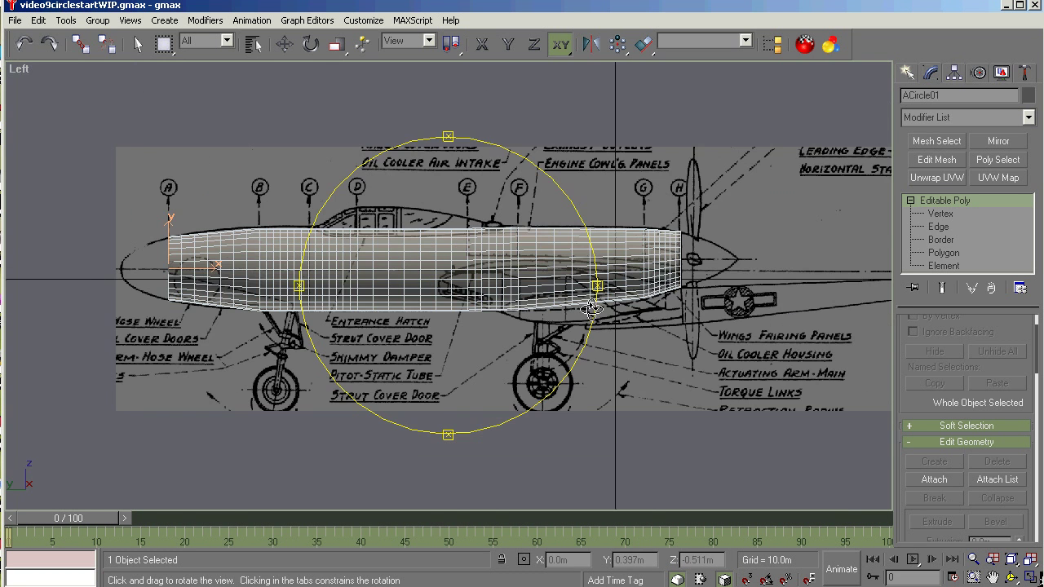
scroll(592, 307, "up", 3)
scroll(640, 288, "down", 3)
scroll(372, 297, "up", 3)
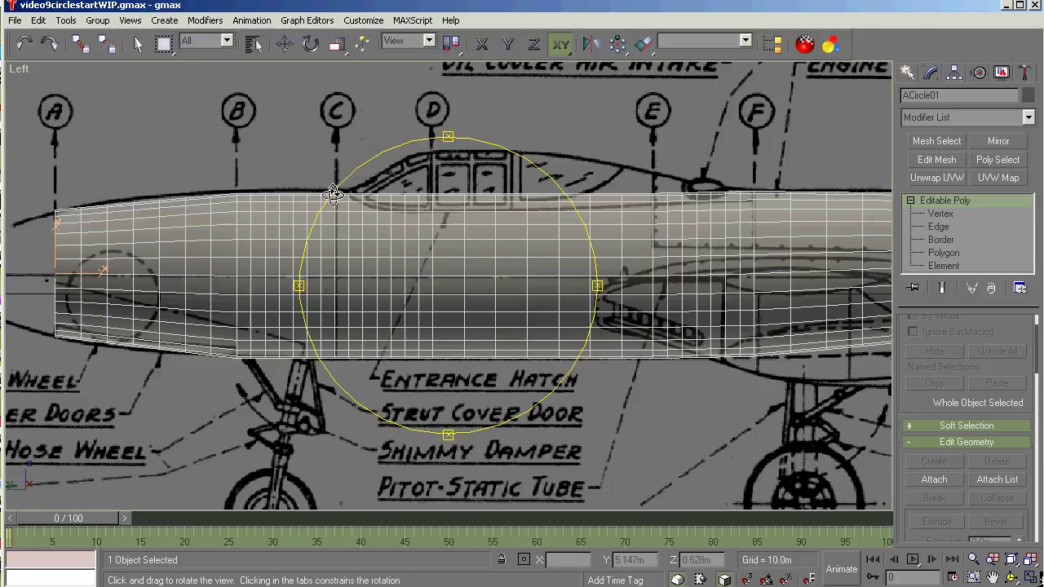
scroll(204, 222, "down", 2)
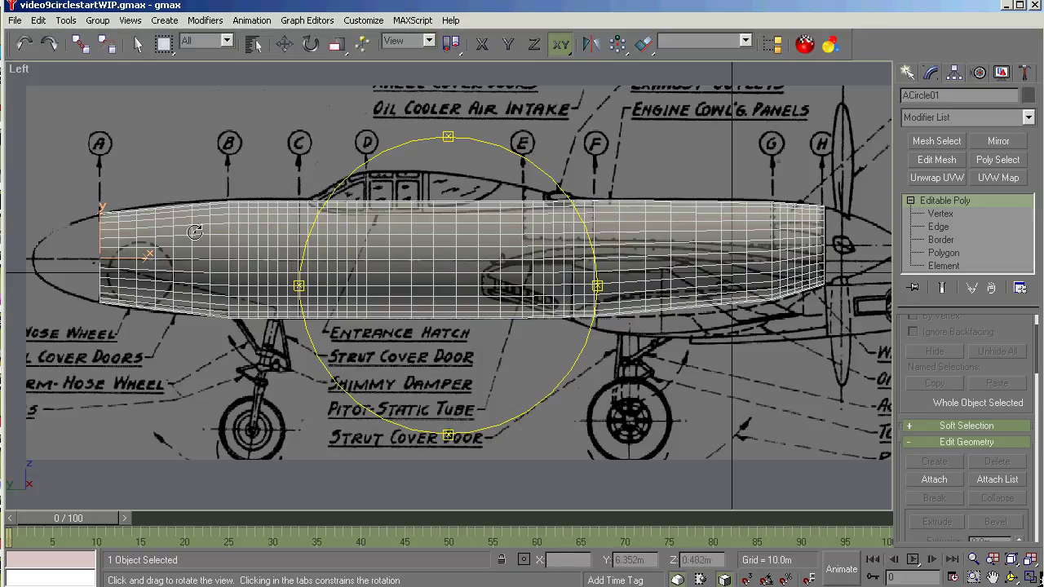
scroll(361, 273, "down", 1)
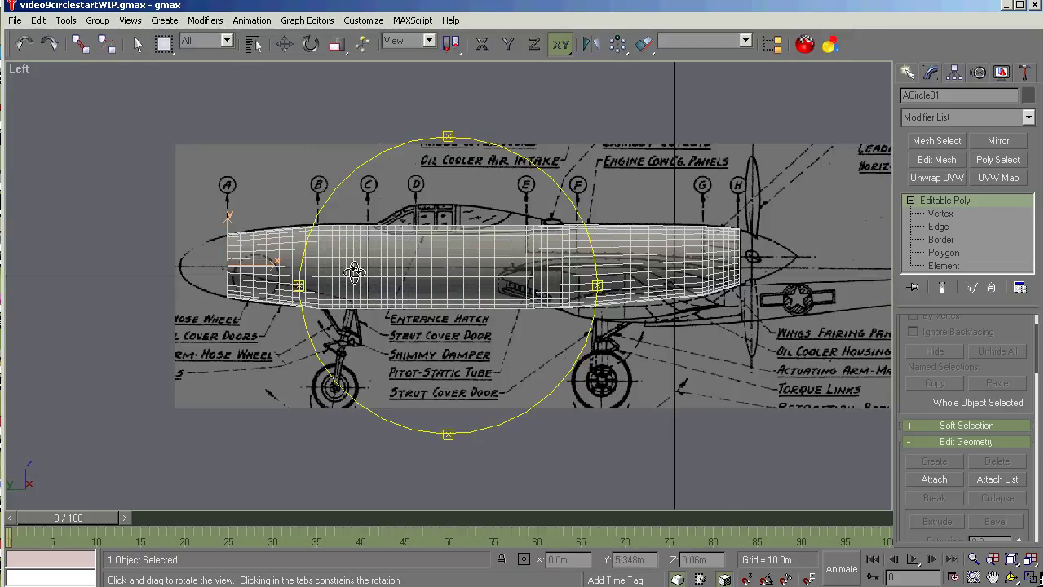
scroll(361, 272, "up", 4)
scroll(394, 273, "down", 2)
scroll(394, 272, "down", 2)
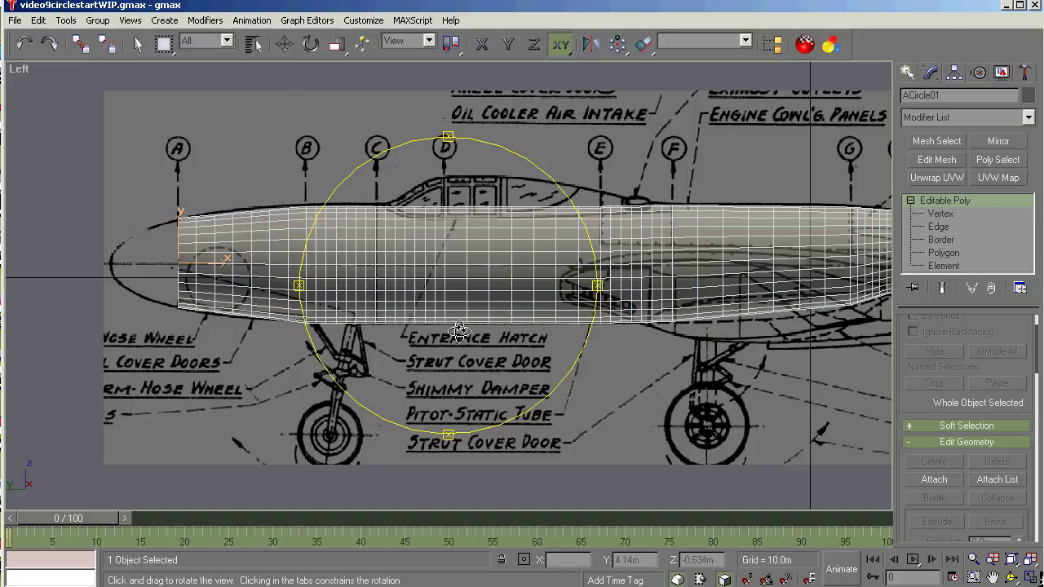
left_click(993, 576)
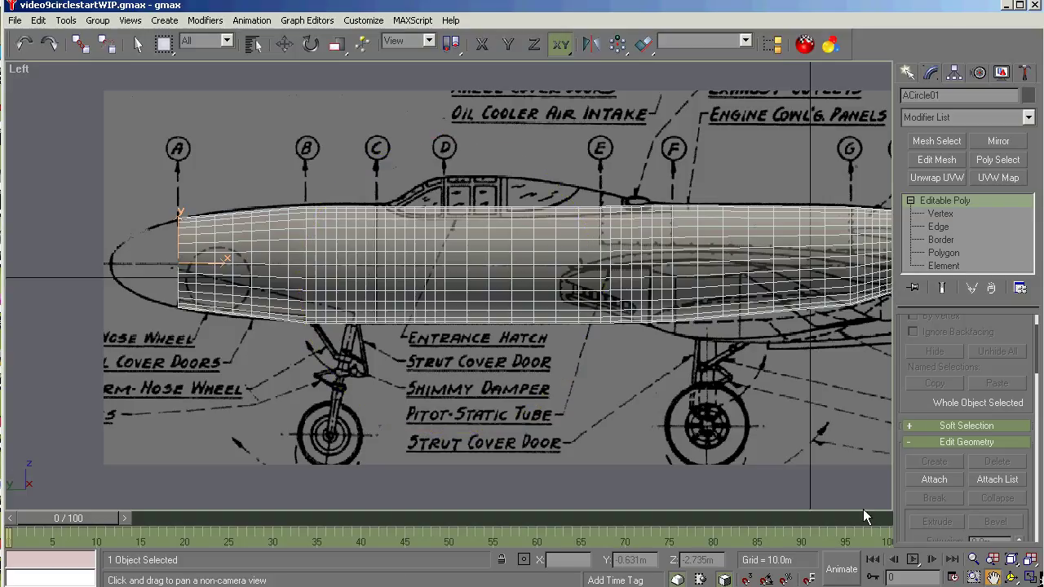
left_click_drag(781, 398, 413, 408)
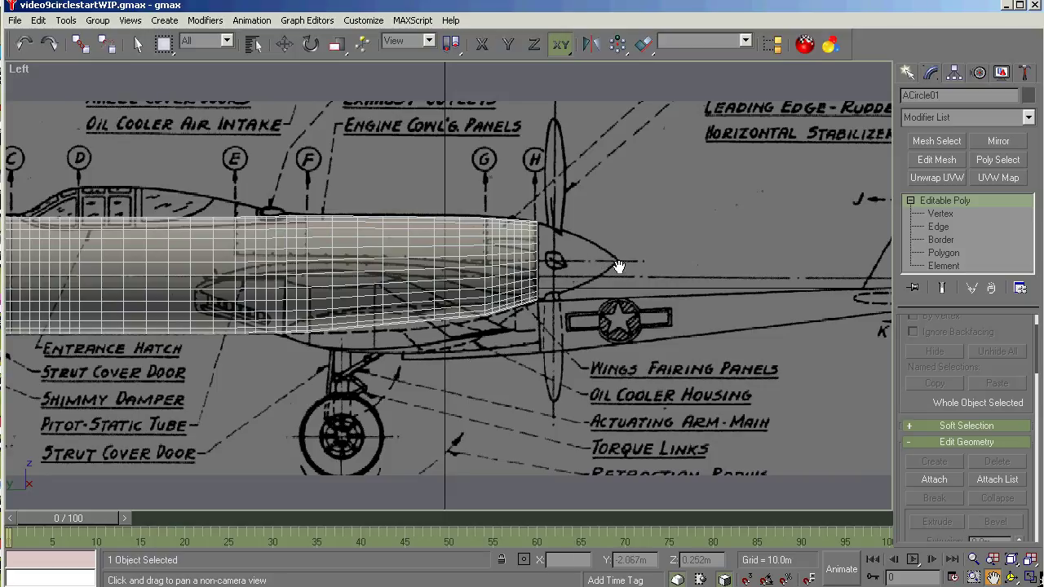
scroll(621, 269, "down", 2)
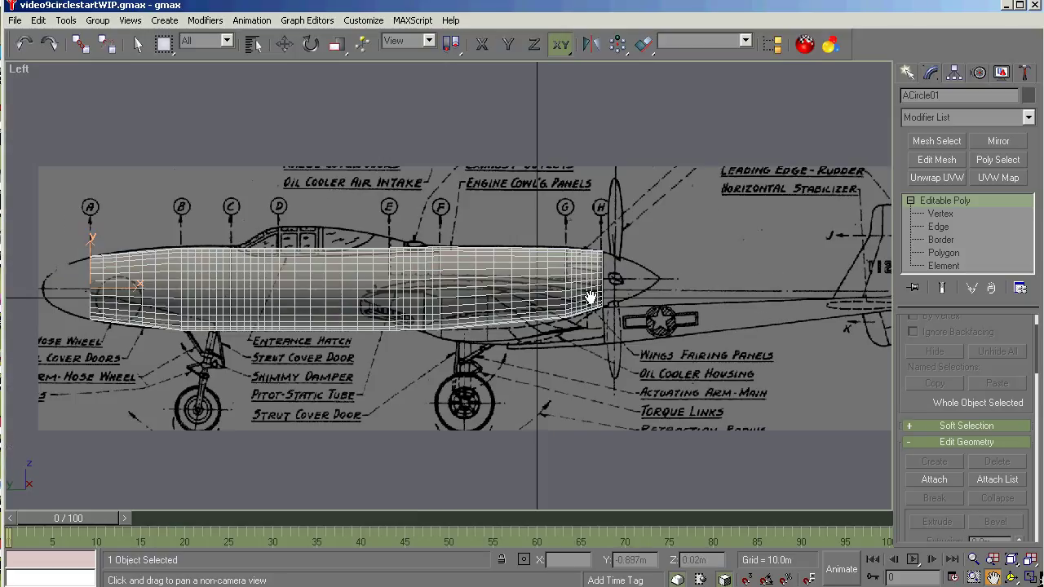